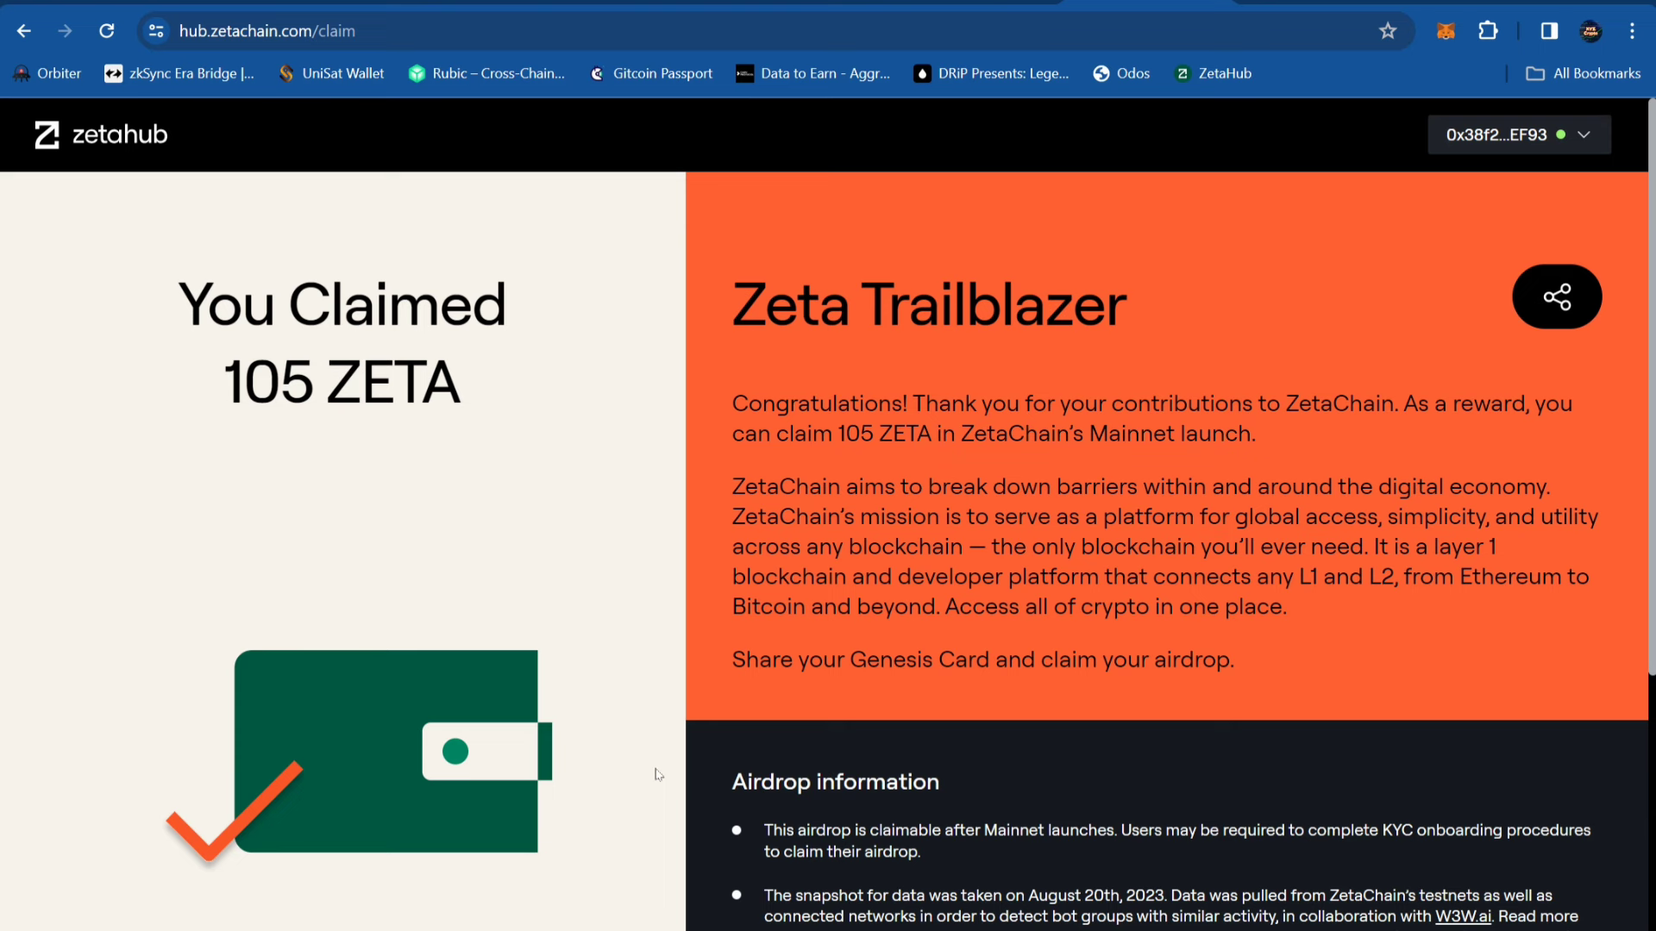
Enroll in Zeta XP from the airdrop claim page and complete the human verification check
scroll(468, 897, down, 5)
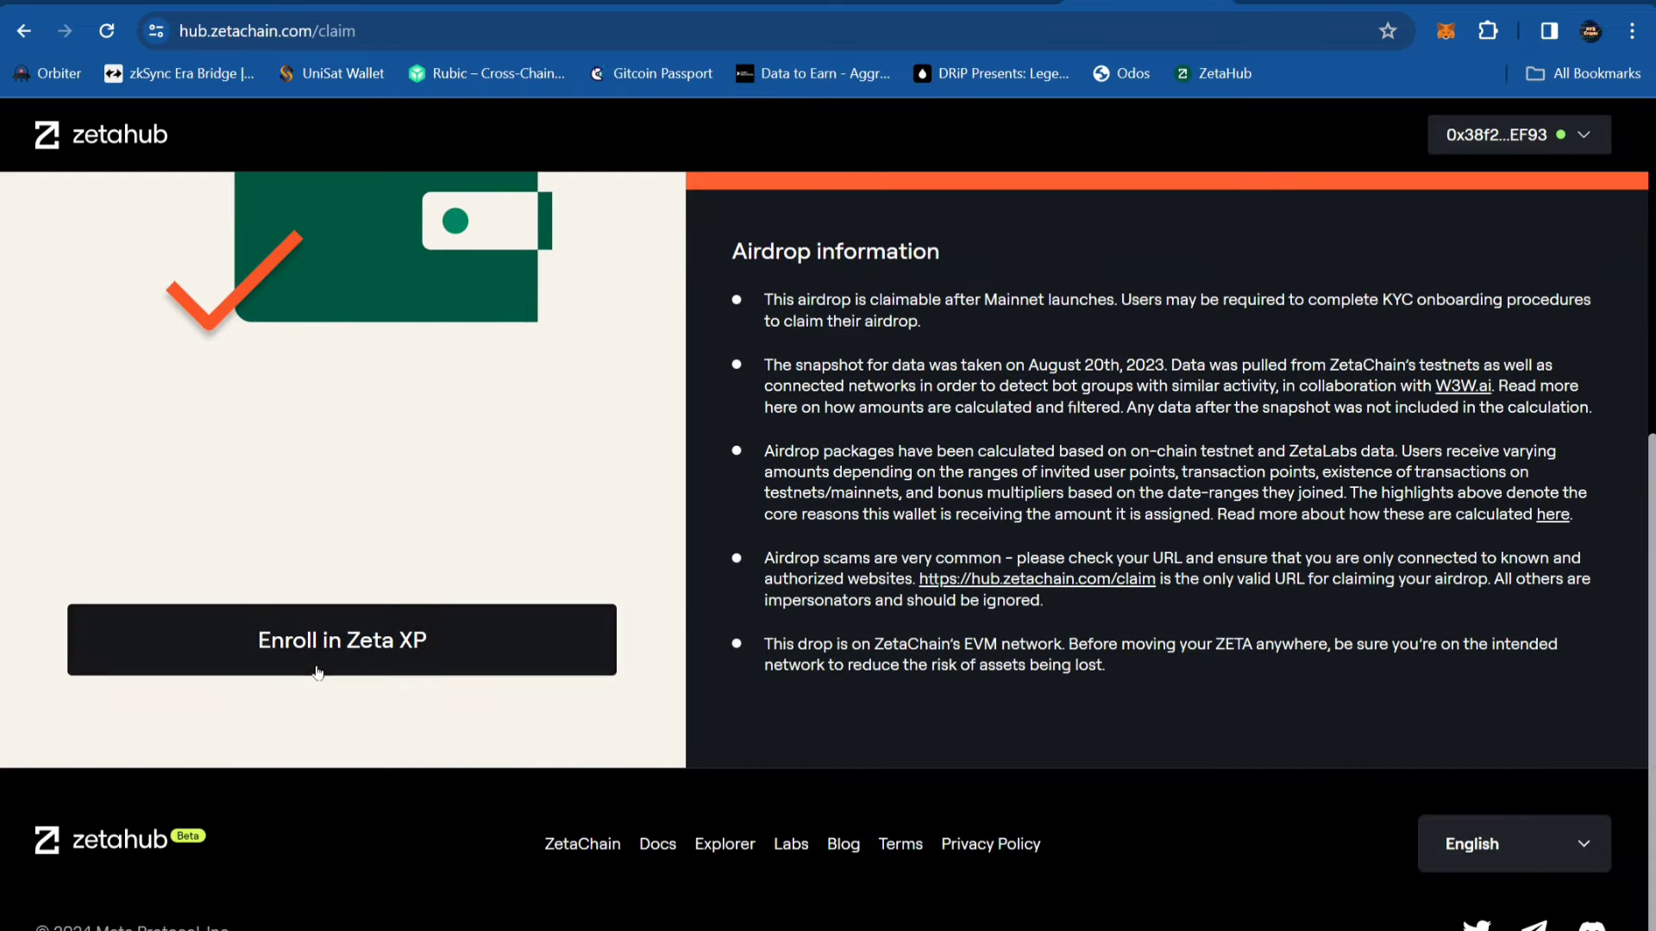
scroll(425, 681, up, 5)
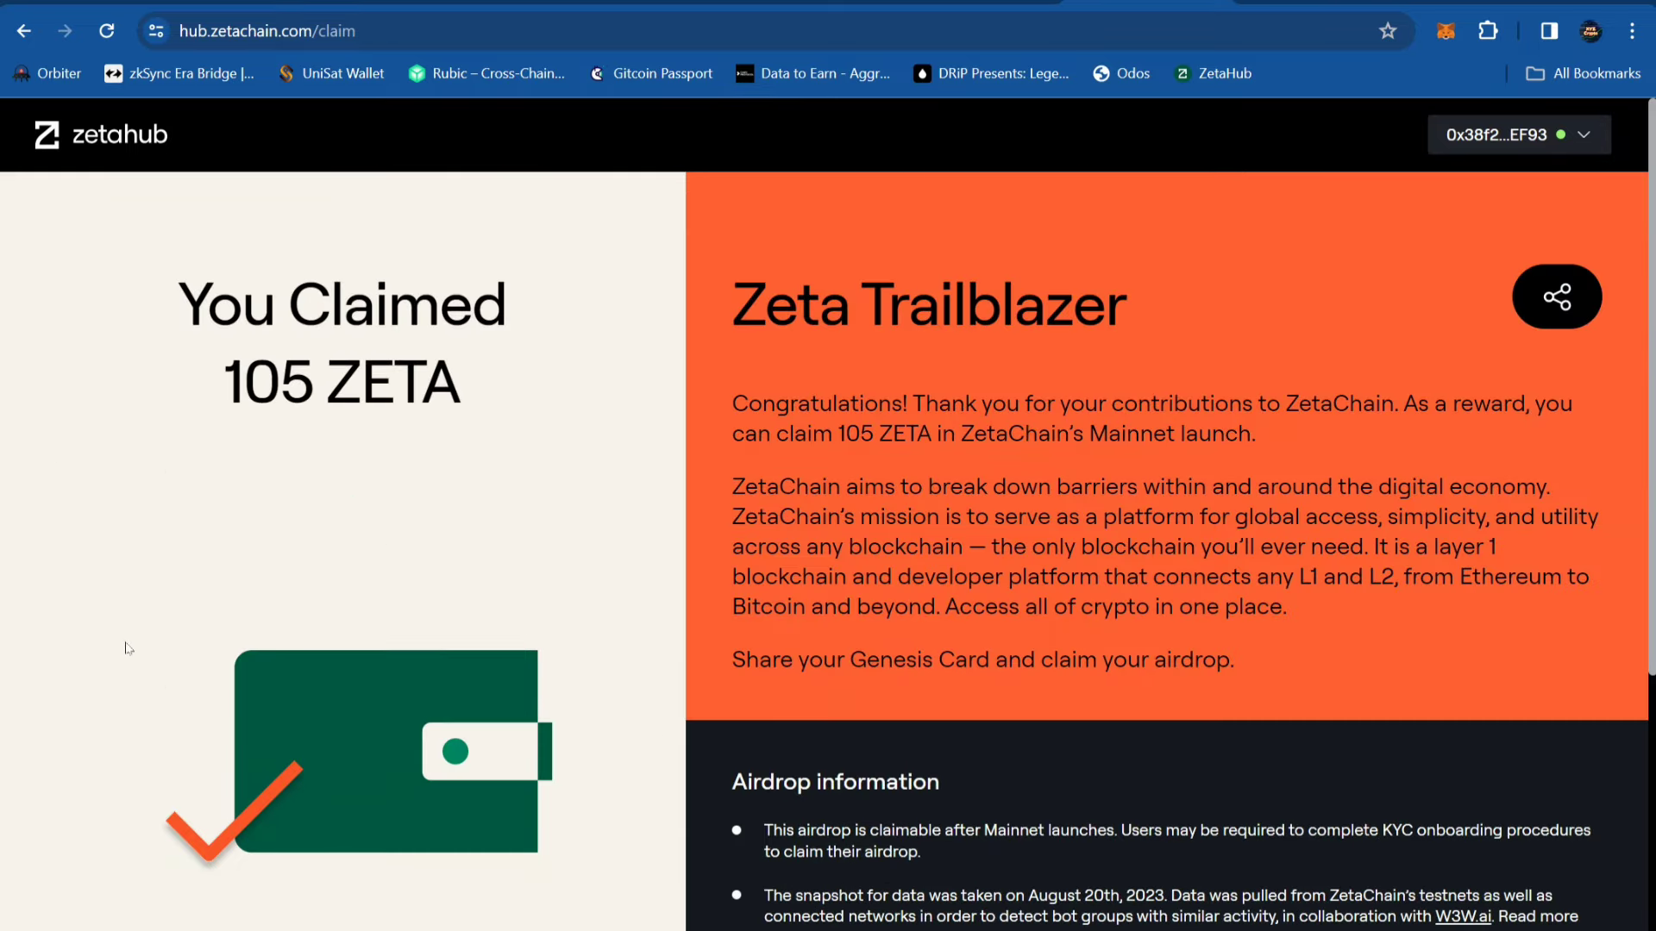
scroll(721, 480, down, 5)
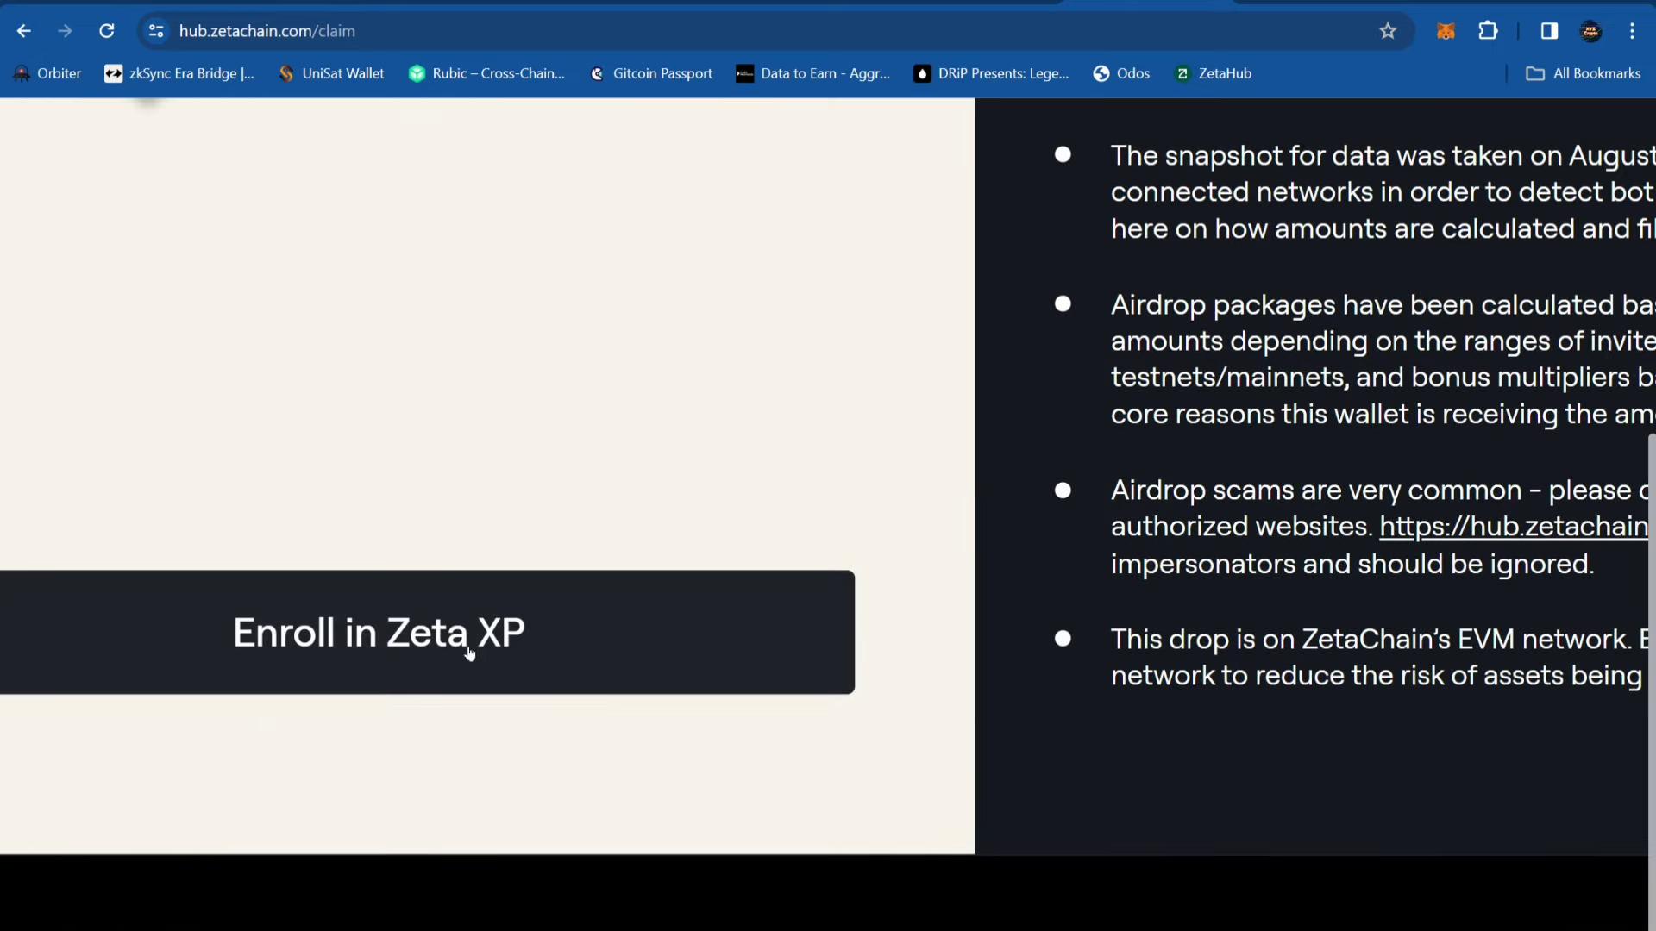
click(409, 643)
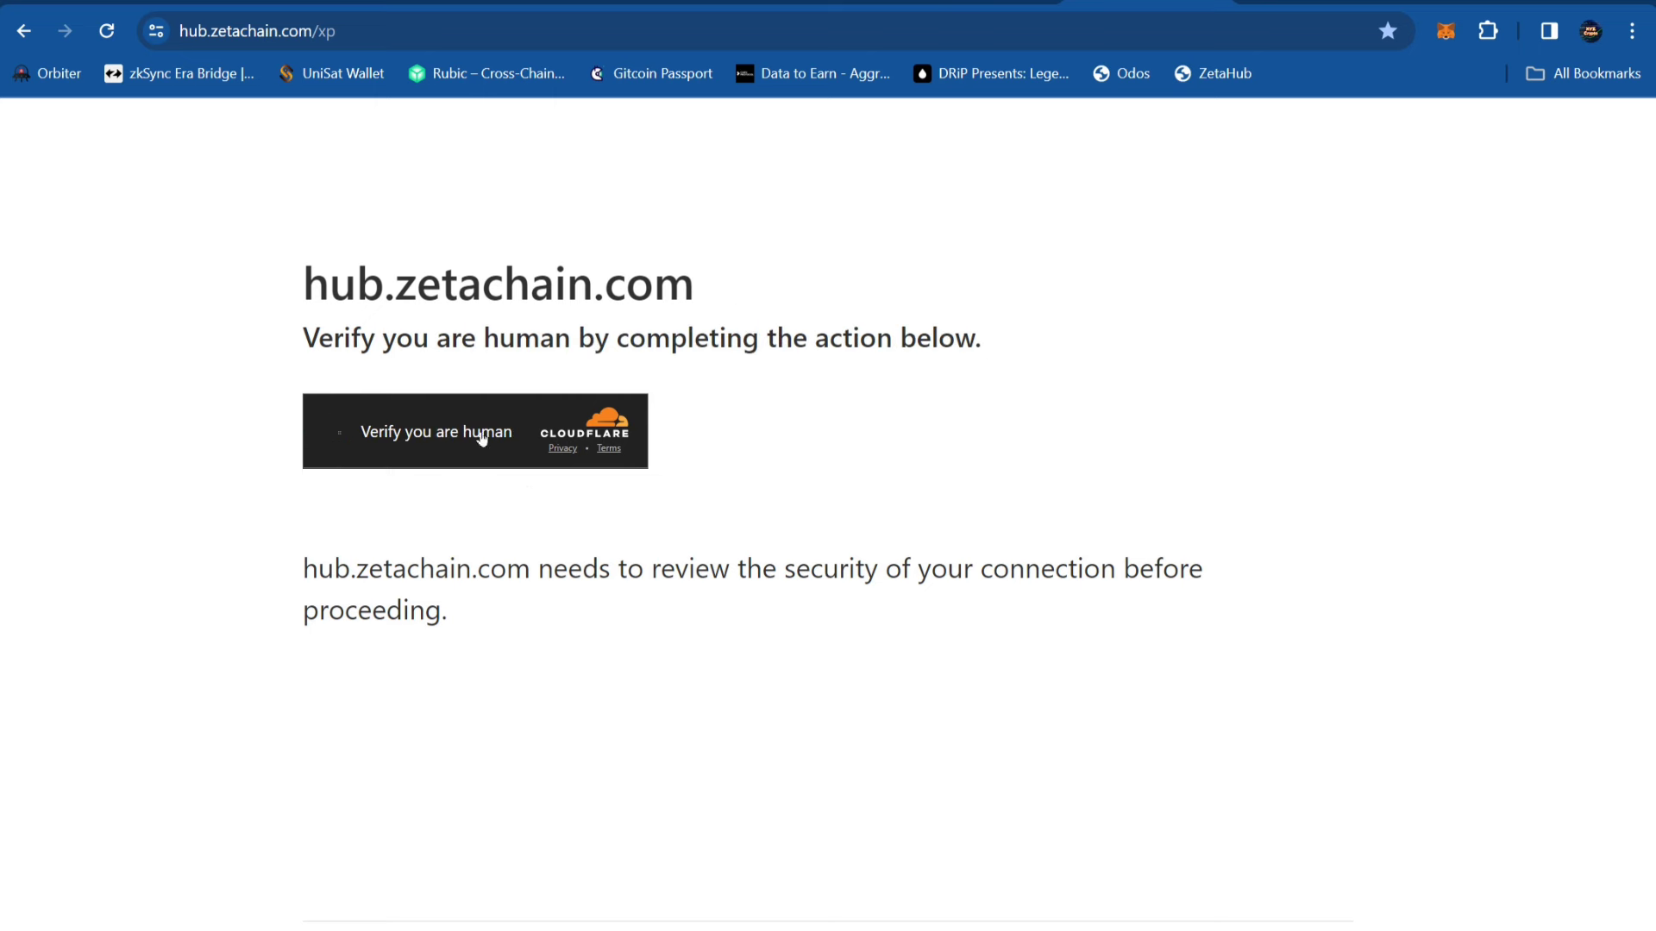
click(339, 432)
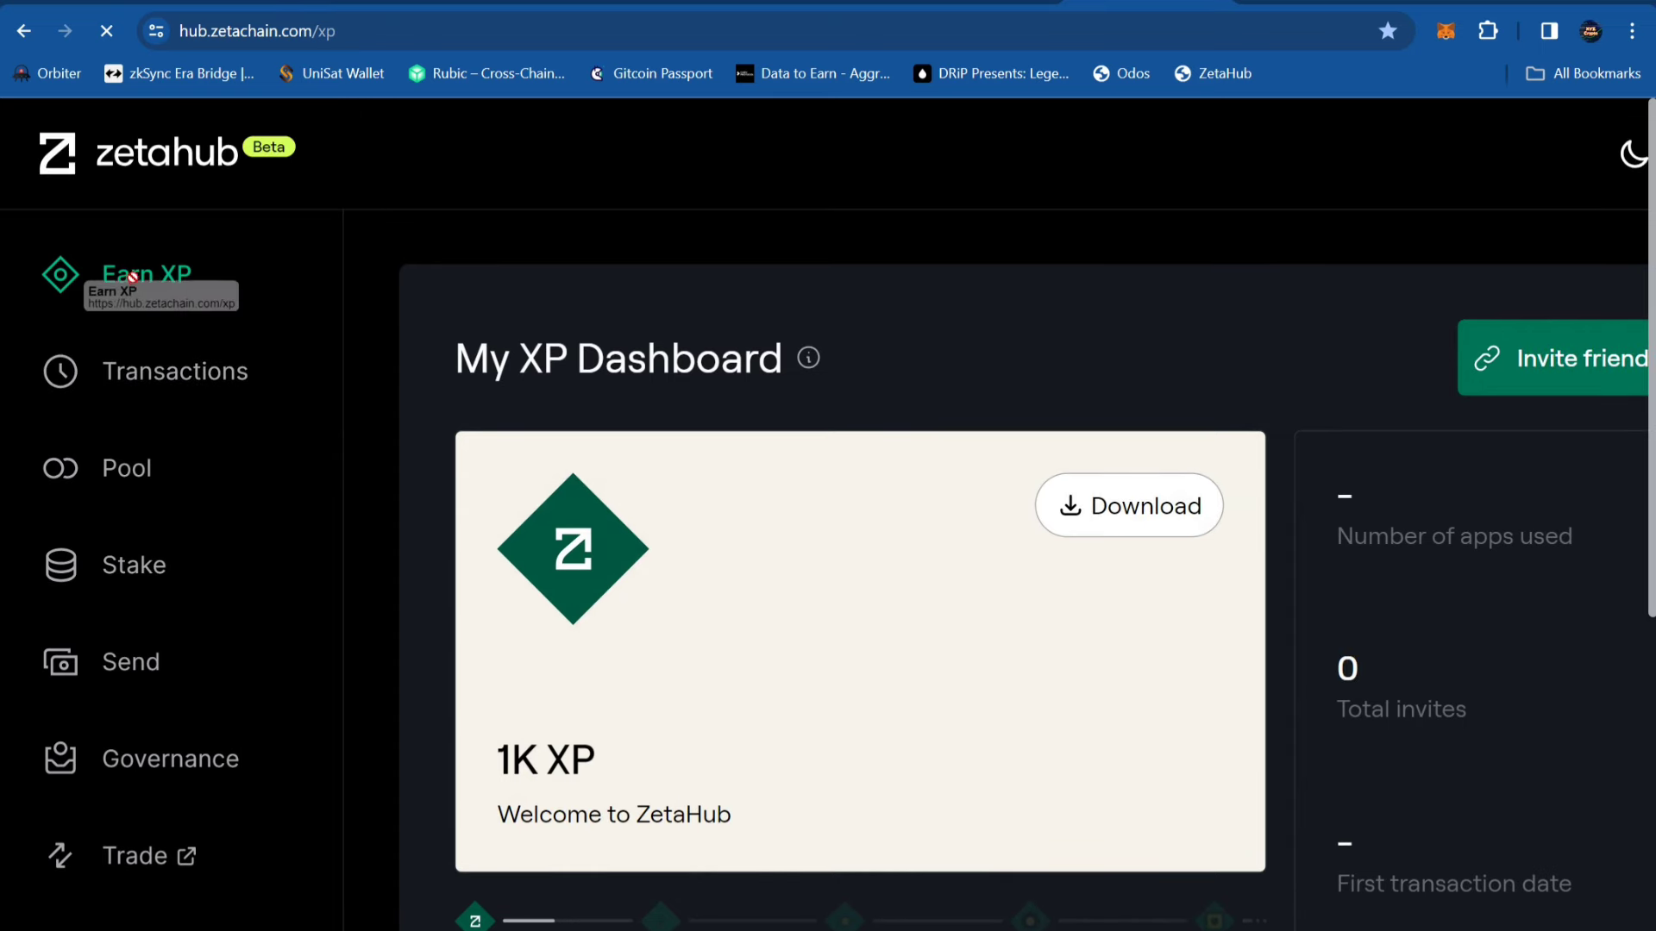
Examine the XP dashboard, the site's sections and the XP rewards offered in the Activities list
scroll(788, 608, down, 5)
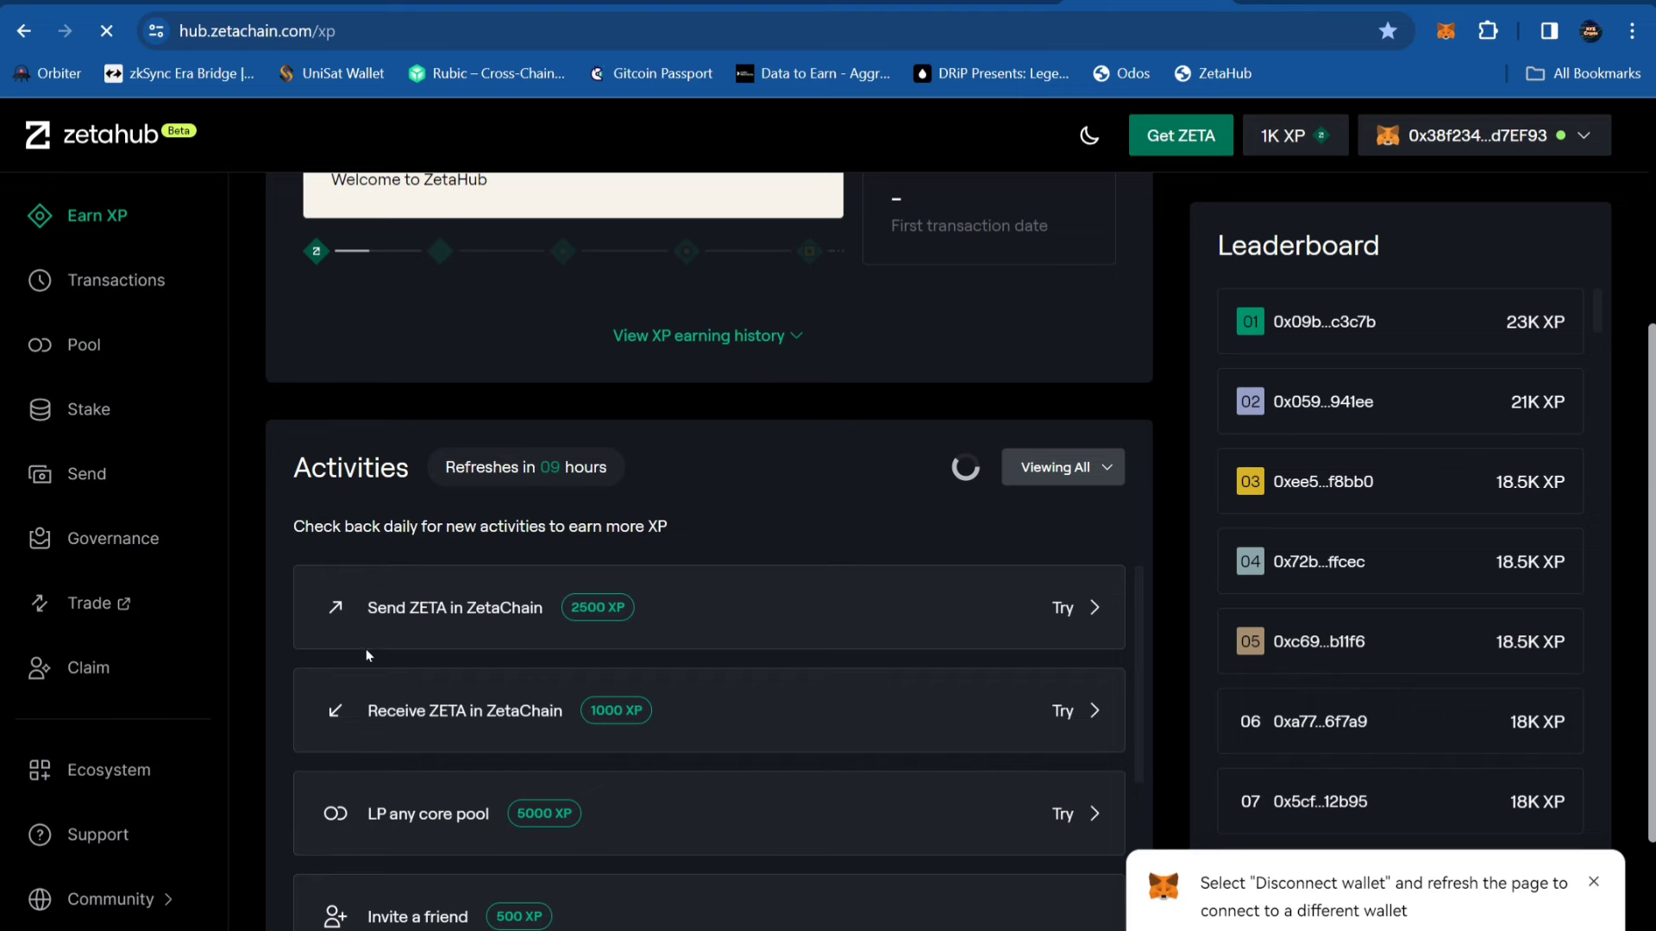
scroll(365, 648, up, 2)
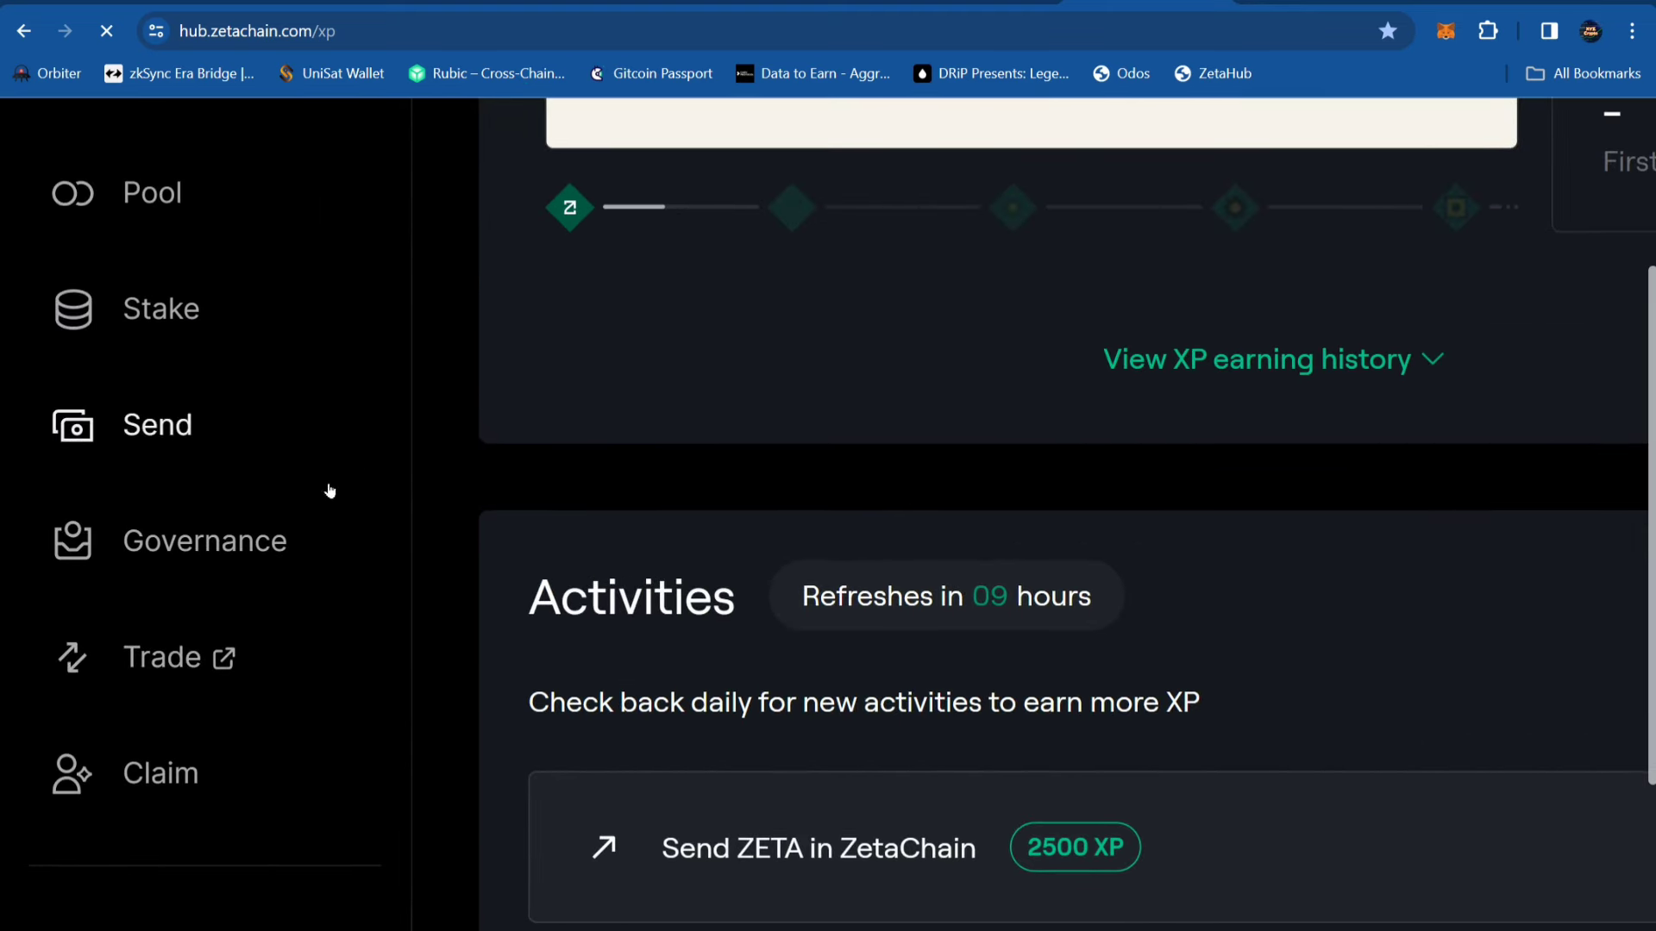
scroll(250, 681, down, 4)
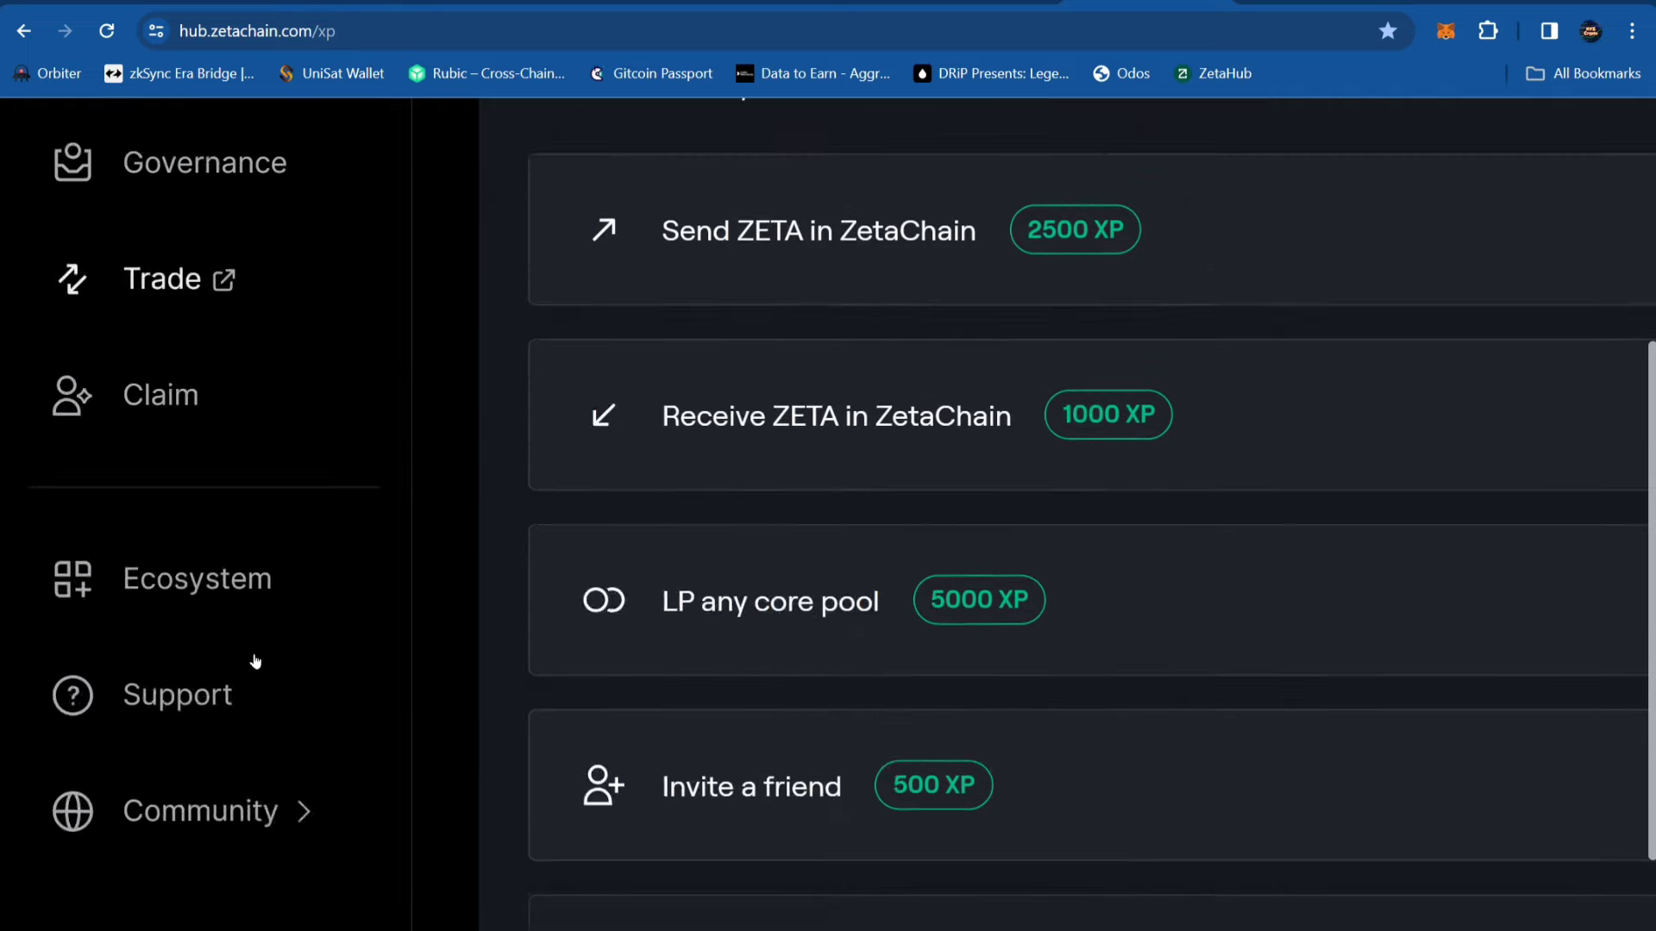
scroll(256, 665, up, 10)
scroll(984, 575, down, 5)
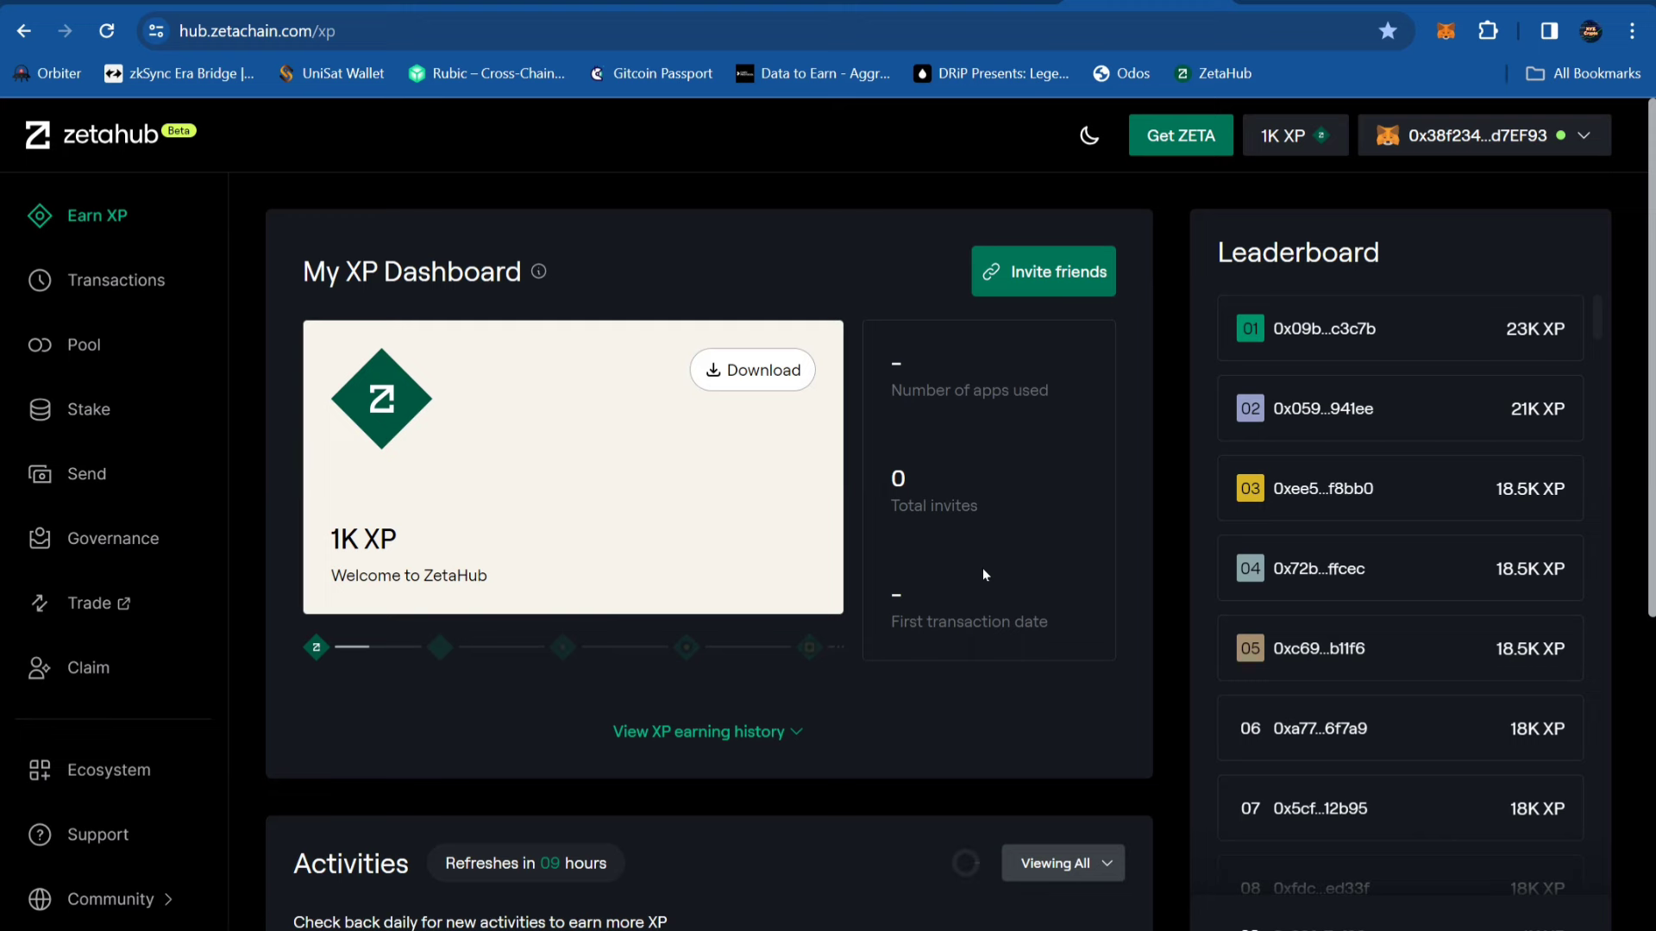
scroll(992, 408, down, 1)
scroll(992, 407, up, 1)
scroll(438, 539, down, 4)
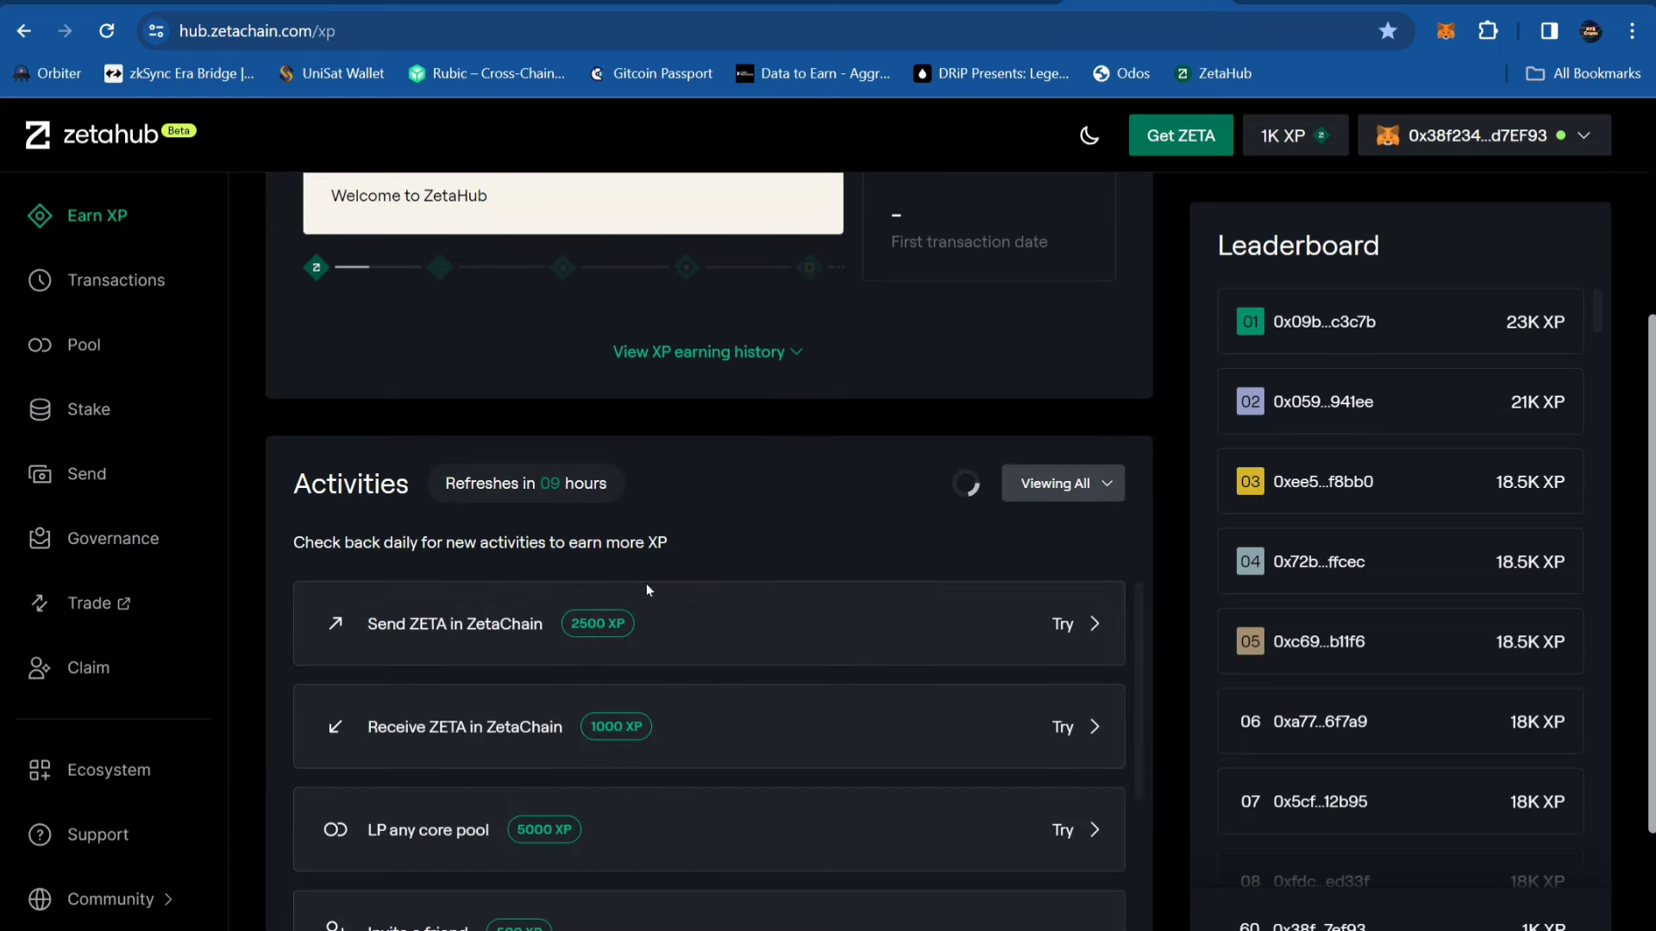
scroll(1186, 231, up, 4)
scroll(1369, 129, up, 5)
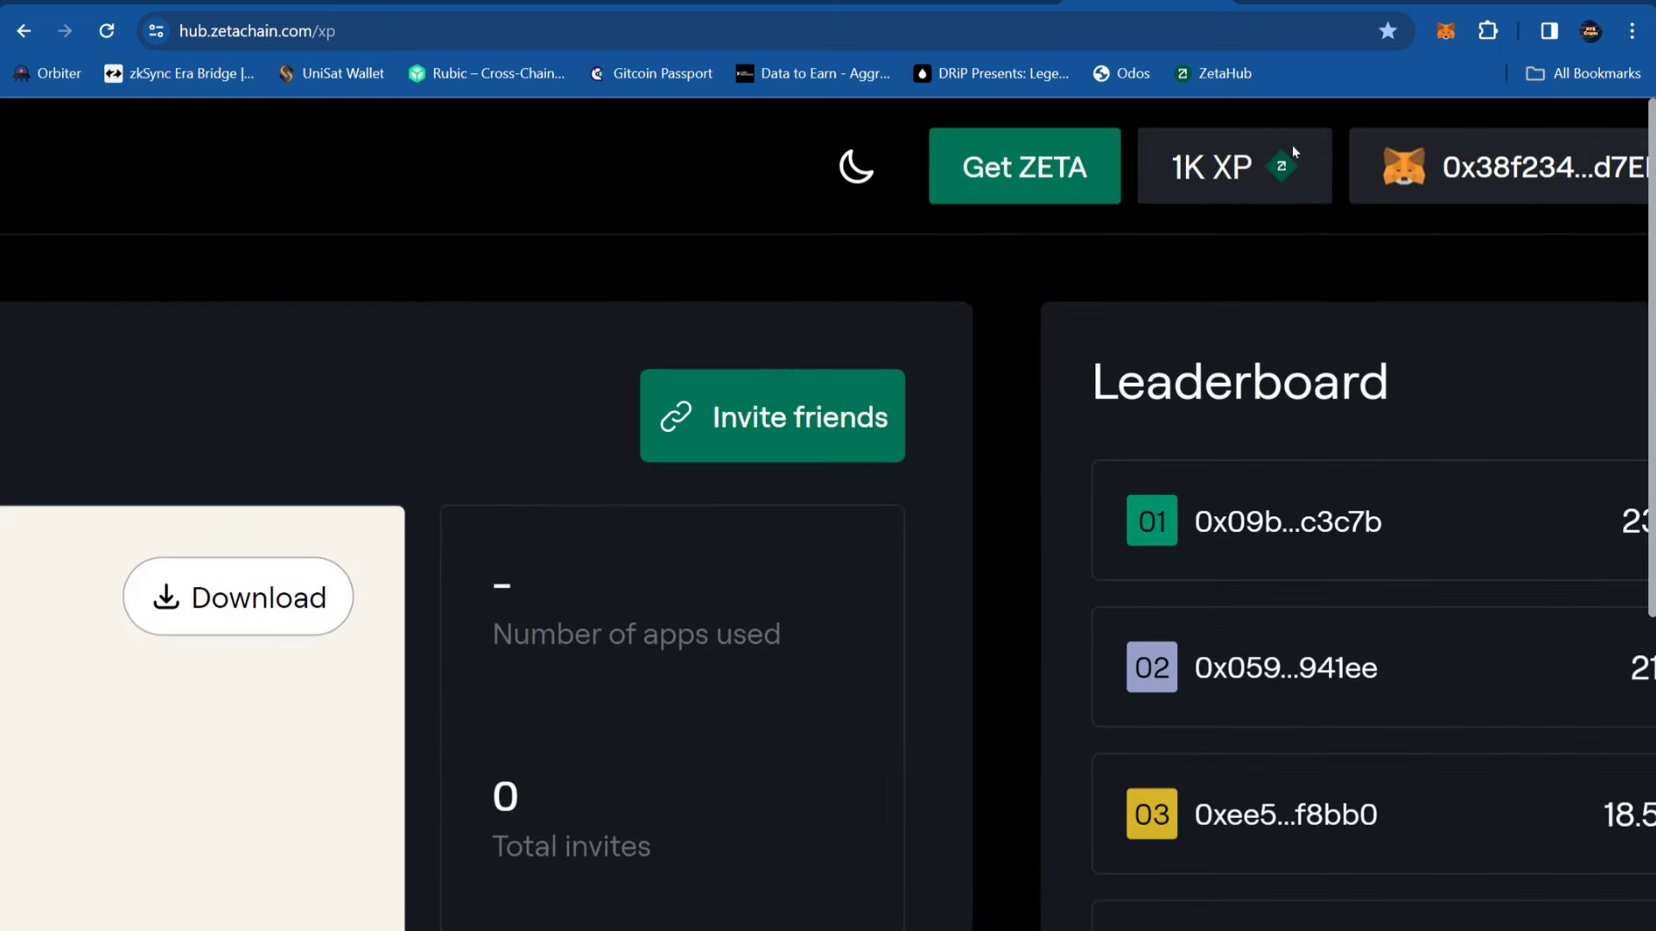
scroll(990, 500, down, 5)
scroll(990, 500, down, 3)
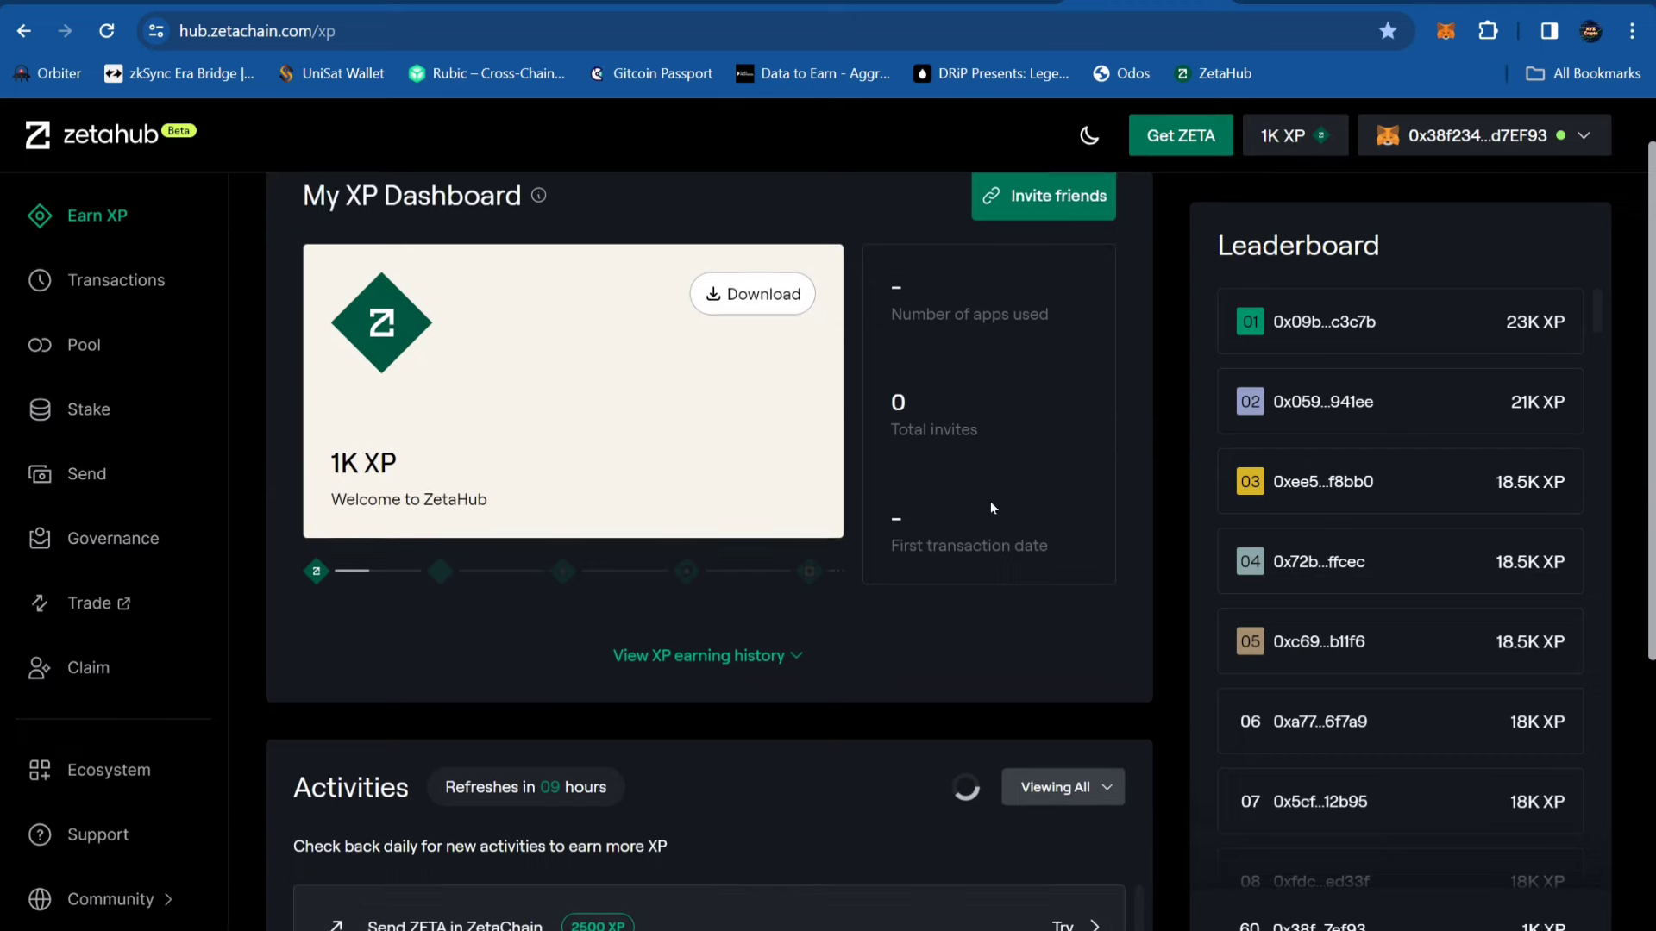
scroll(945, 560, down, 3)
scroll(861, 581, down, 1)
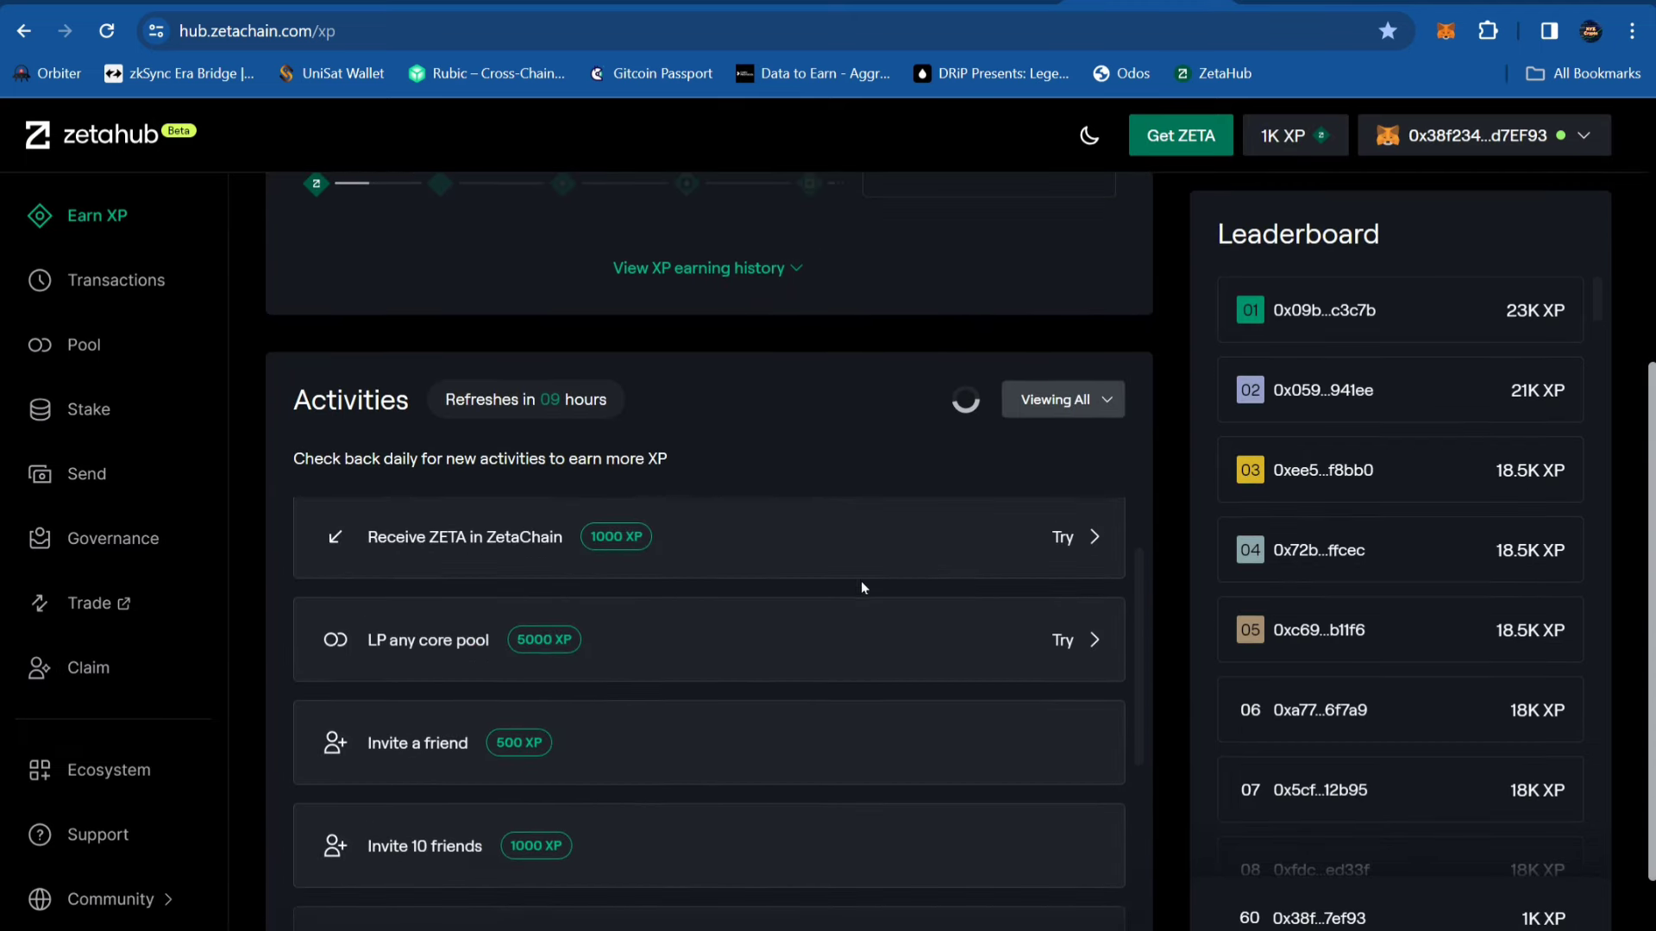
scroll(619, 614, up, 1)
scroll(456, 442, up, 5)
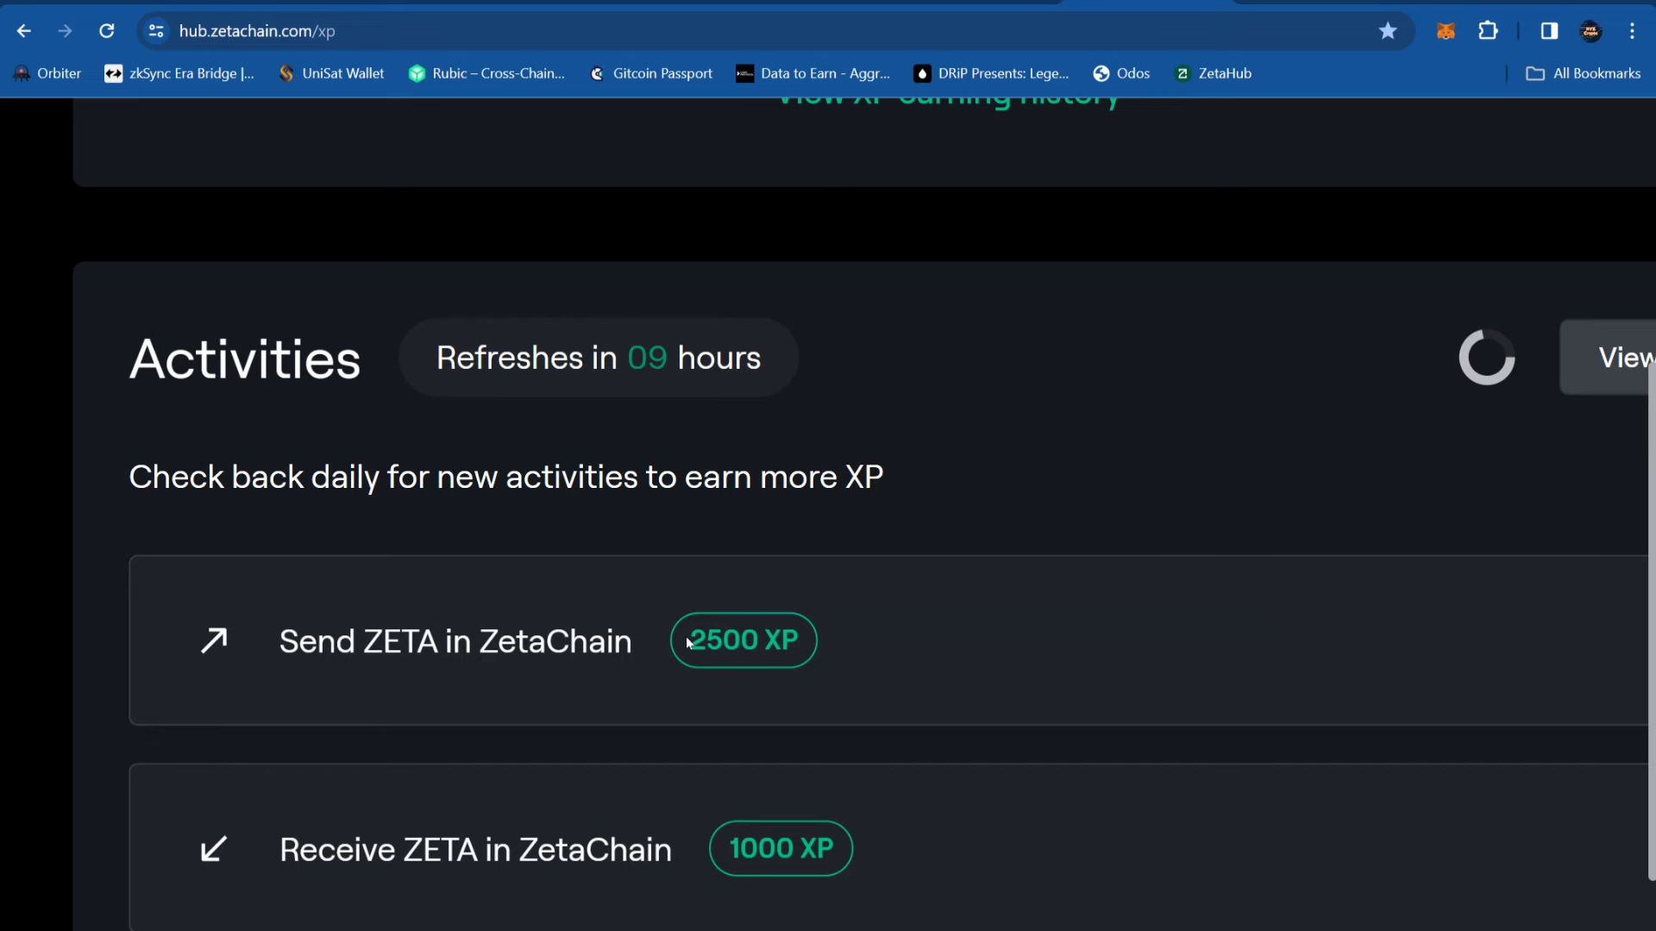
scroll(416, 610, up, 3)
scroll(414, 614, down, 6)
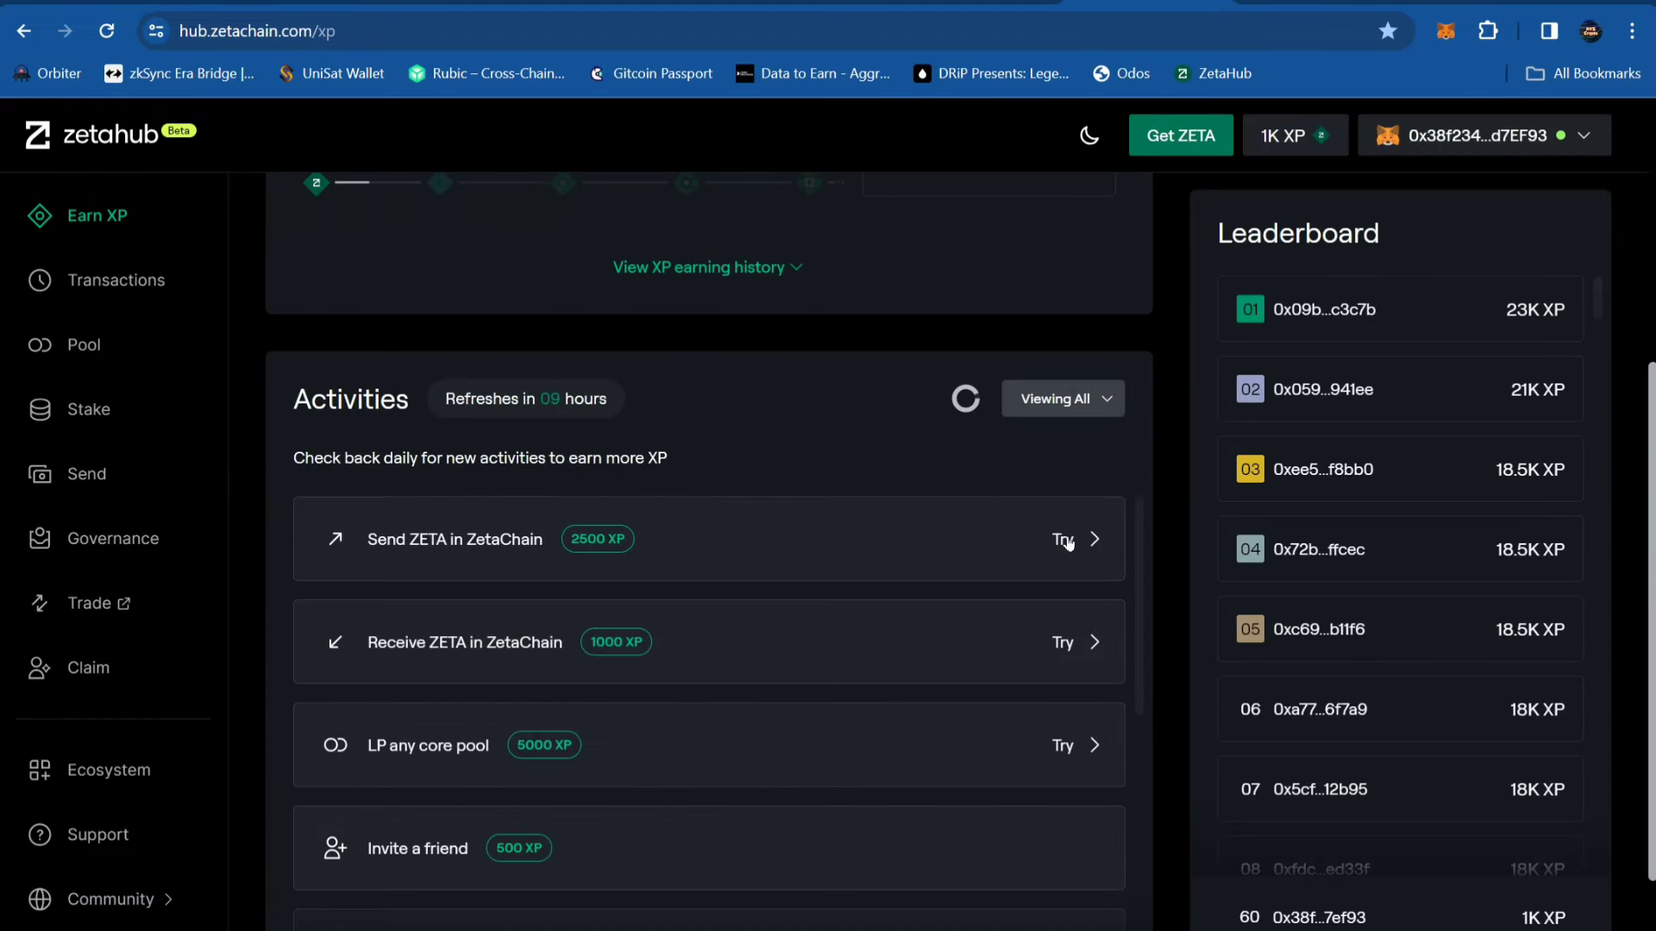
Open the Send ZETA in ZetaChain activity and choose BSC as the destination network
click(1070, 541)
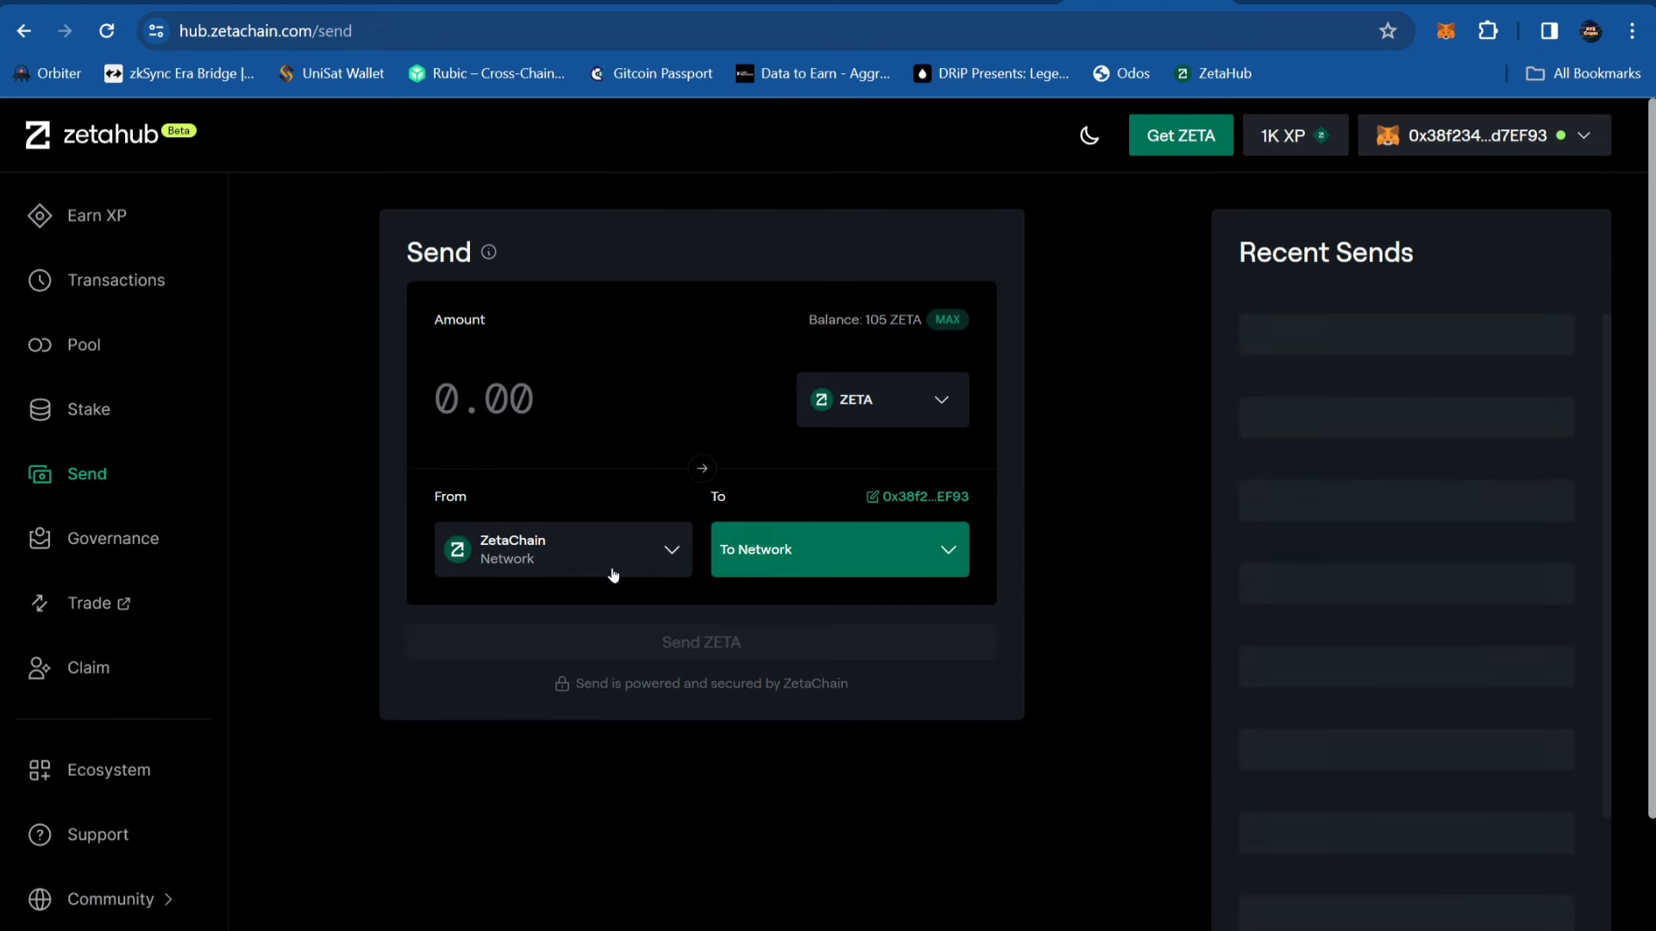
click(839, 548)
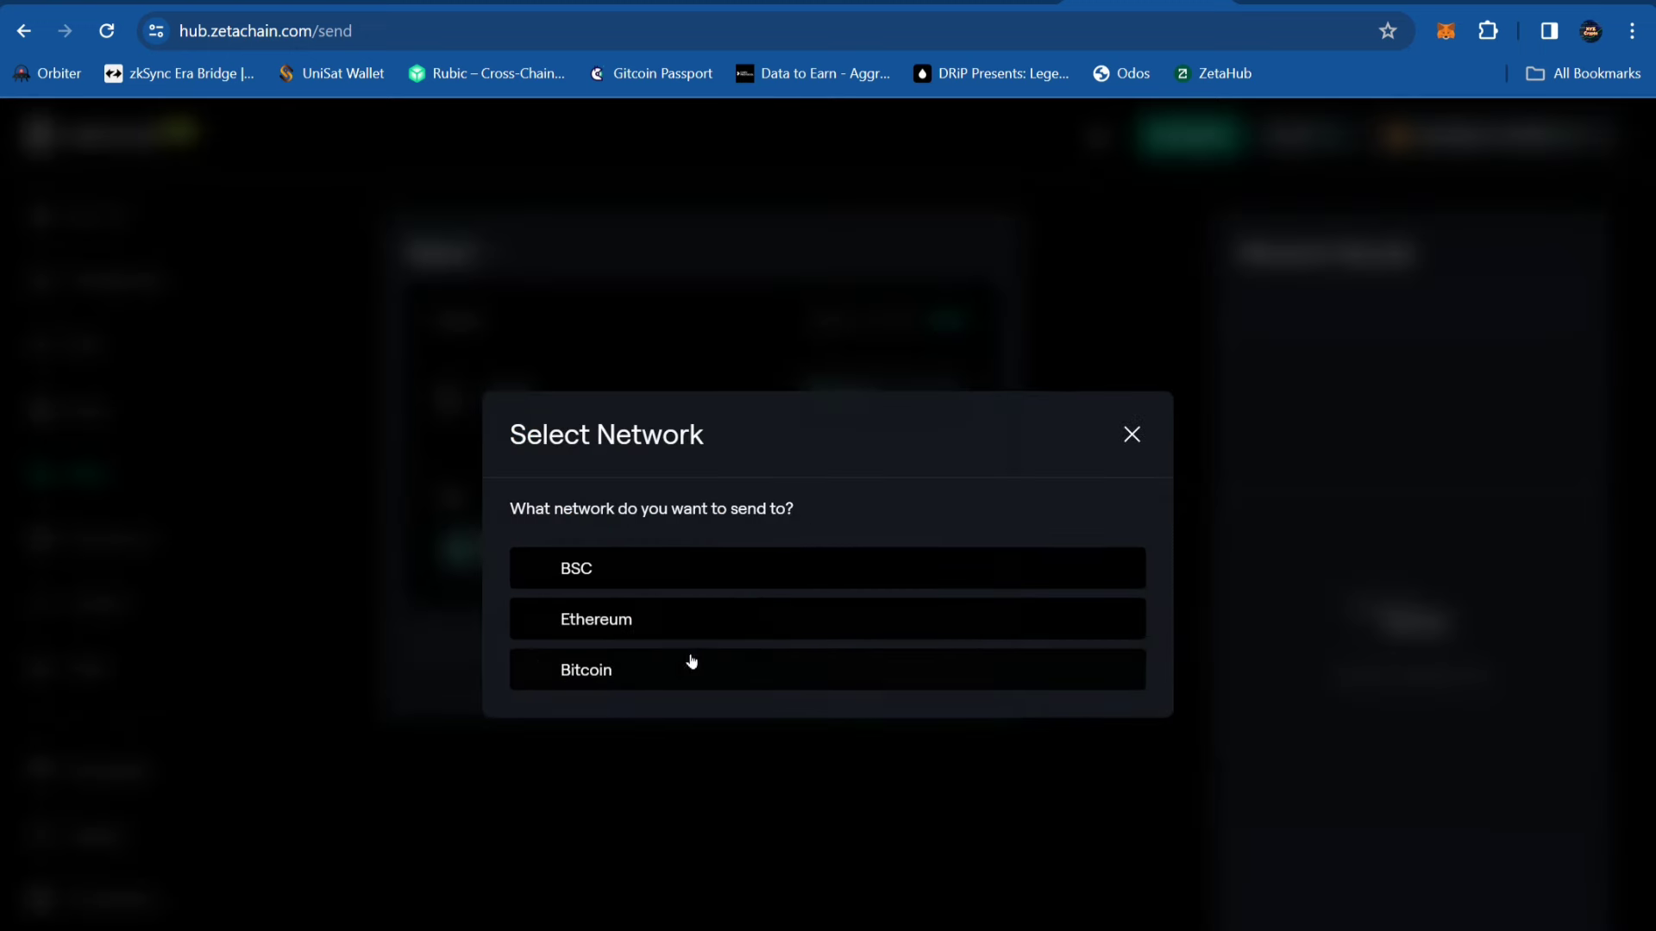
click(614, 575)
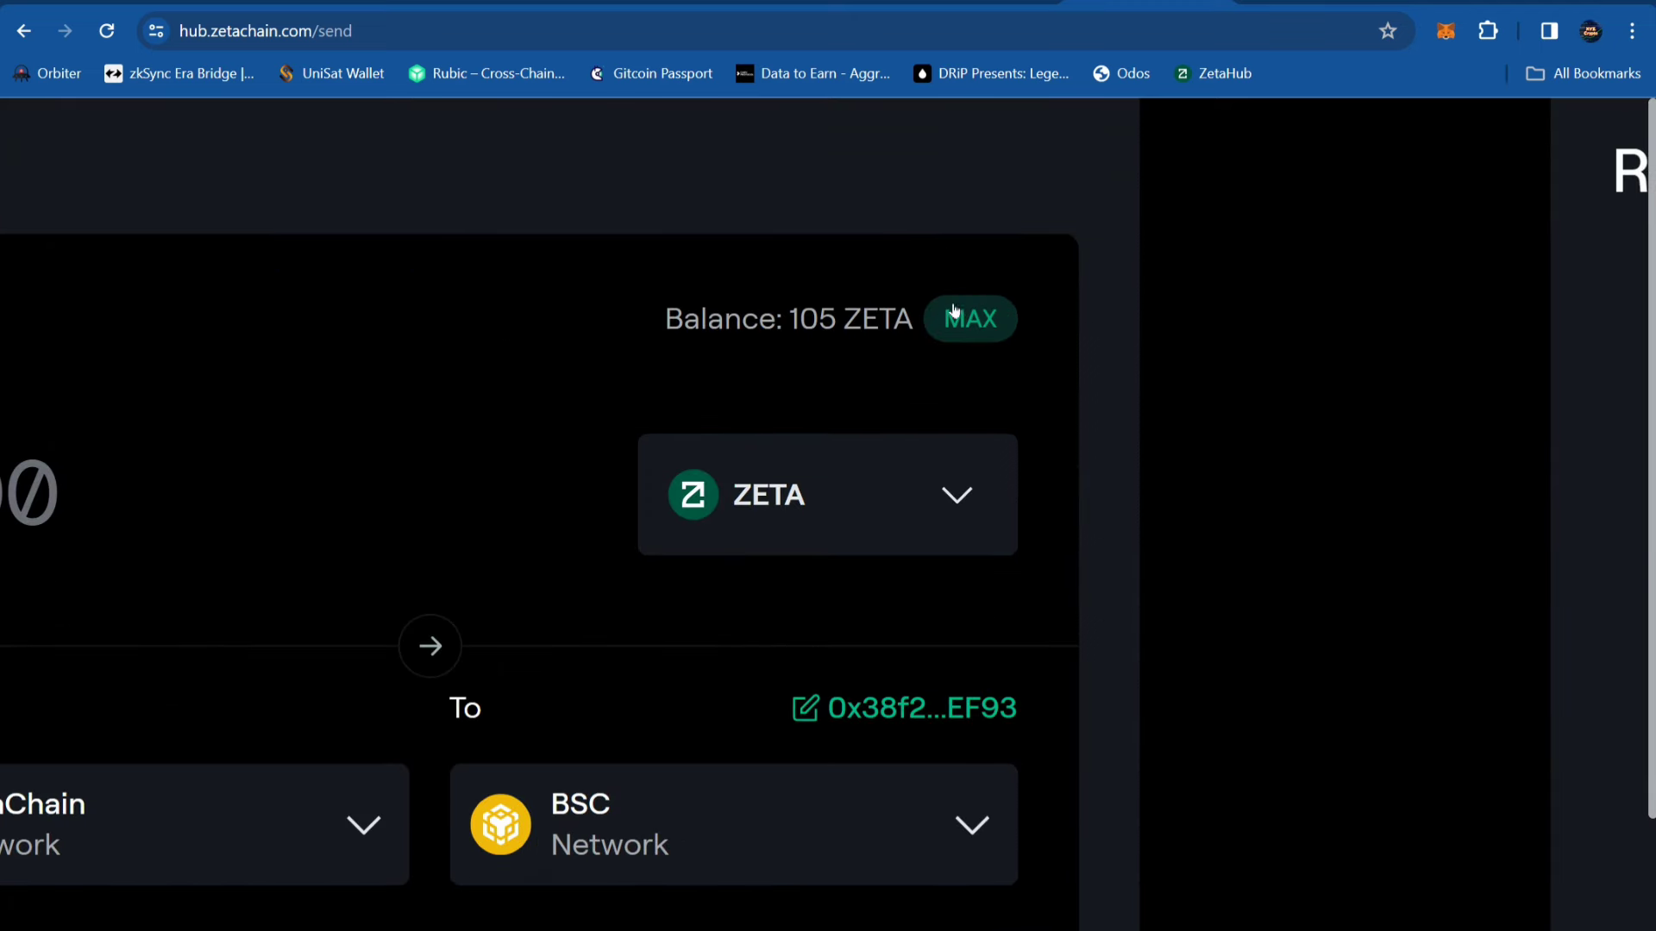
Set the send amount to 10 ZETA in place of the maximum balance
click(948, 321)
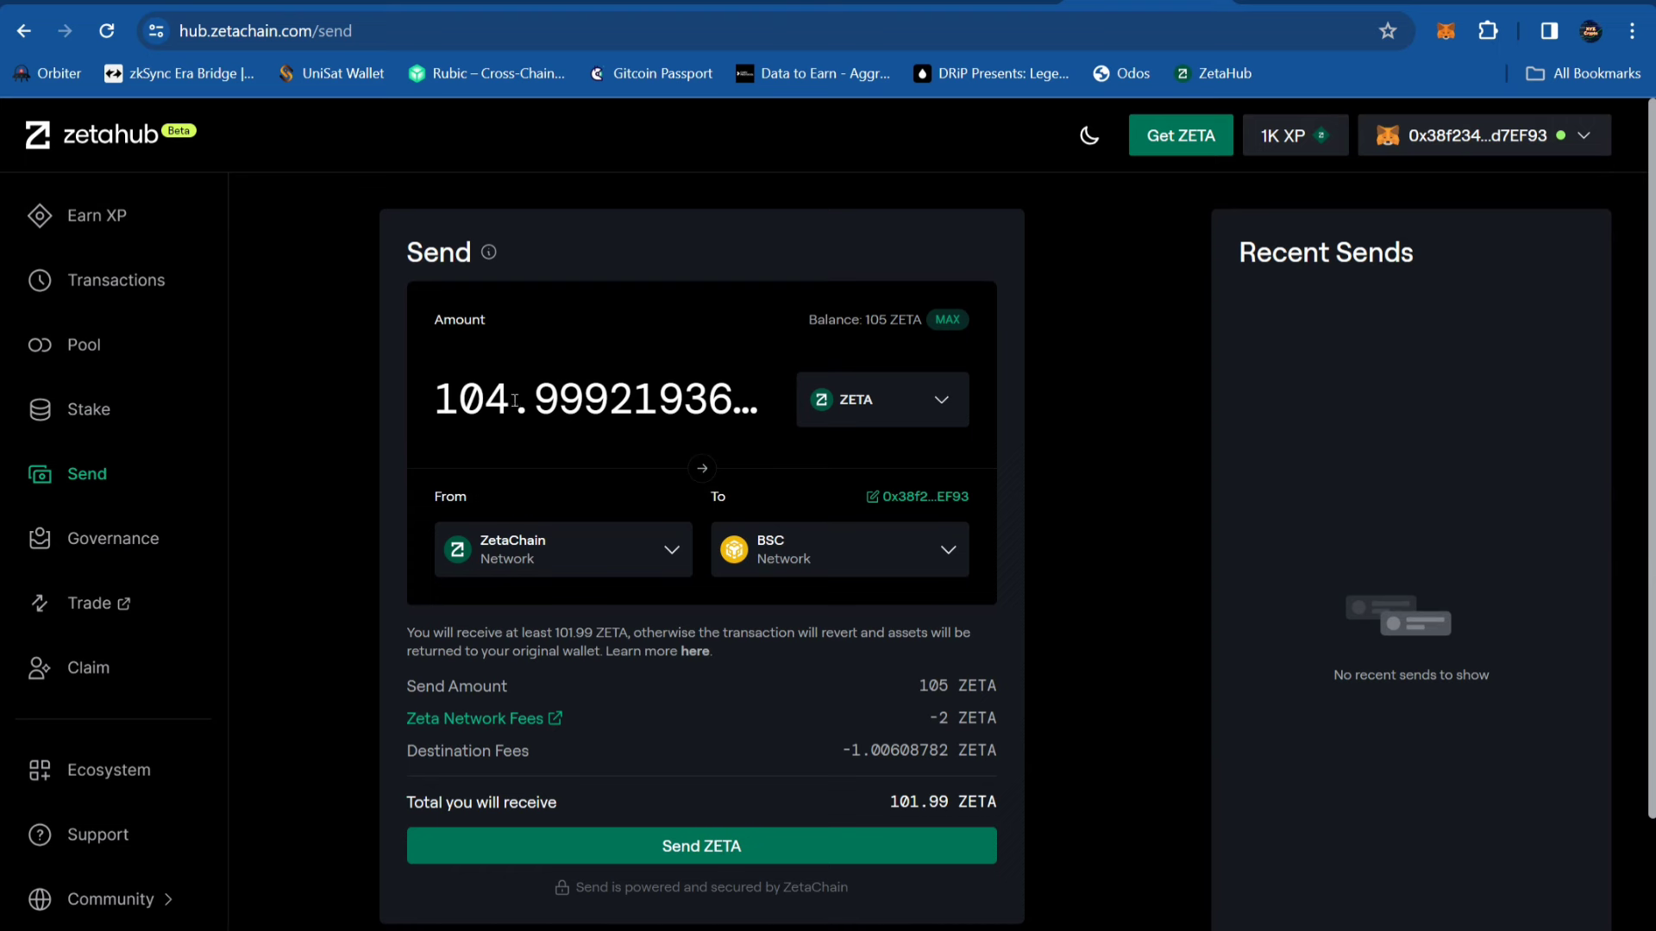
click(740, 386)
key(BackSpace)
key(BackSpace)
key(BackSpace)
key(BackSpace)
key(BackSpace)
key(BackSpace)
key(BackSpace)
key(BackSpace)
key(BackSpace)
key(BackSpace)
key(BackSpace)
key(BackSpace)
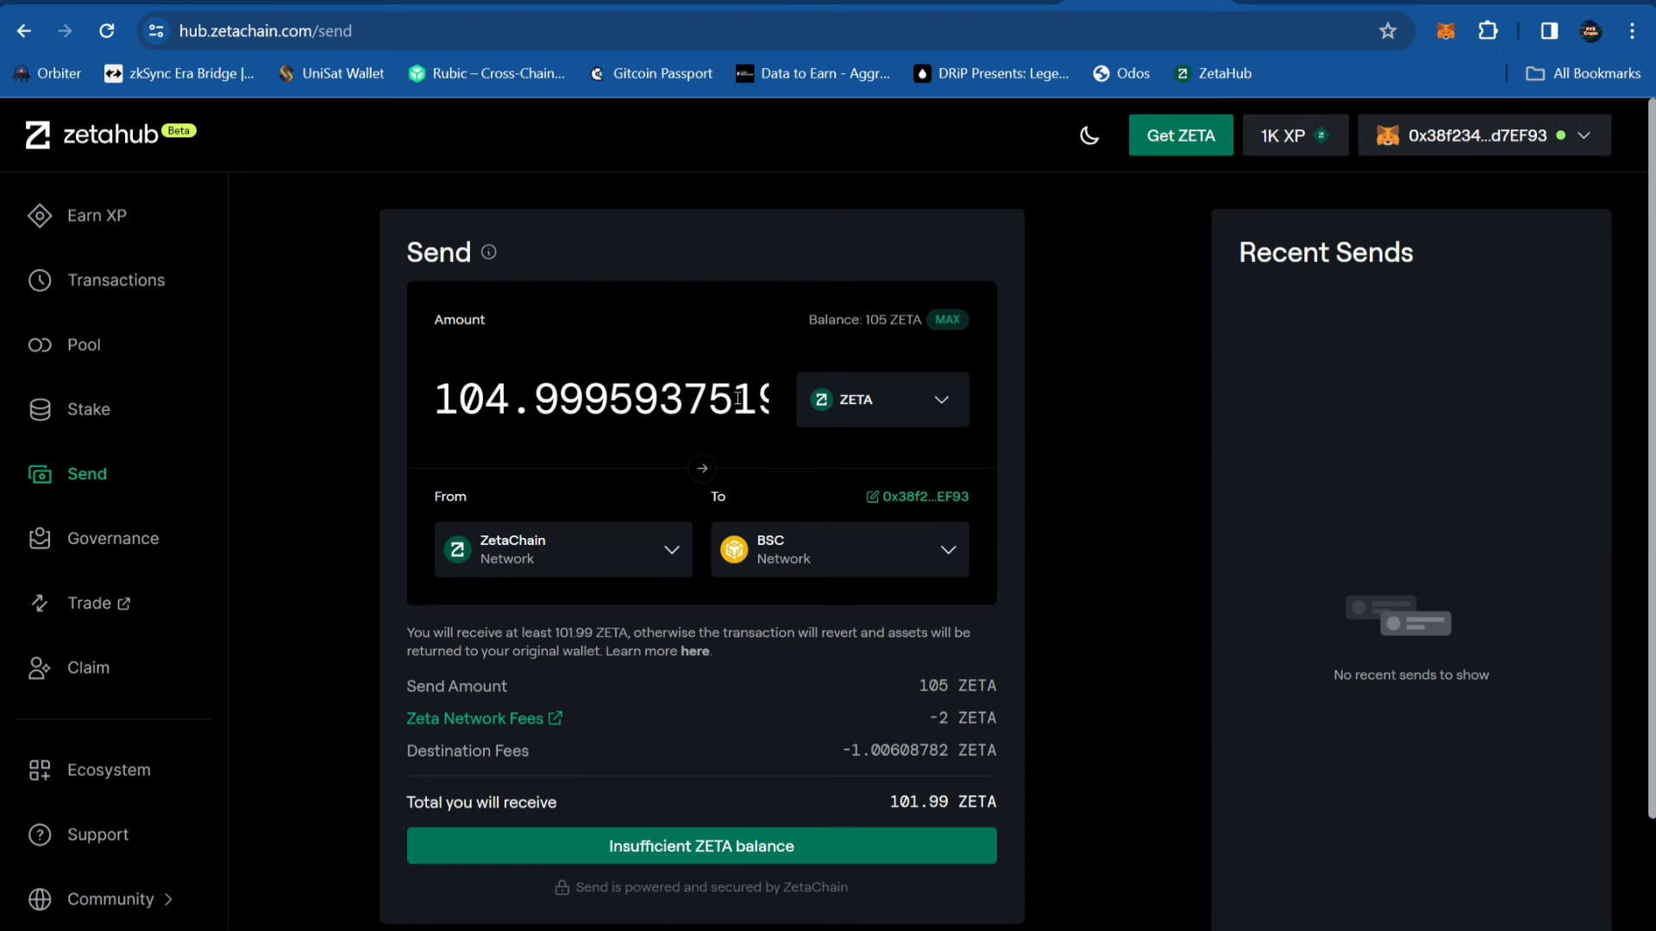
key(BackSpace)
key(BackSpace)
key(BackSpace)
key(BackSpace)
key(BackSpace)
key(BackSpace)
key(BackSpace)
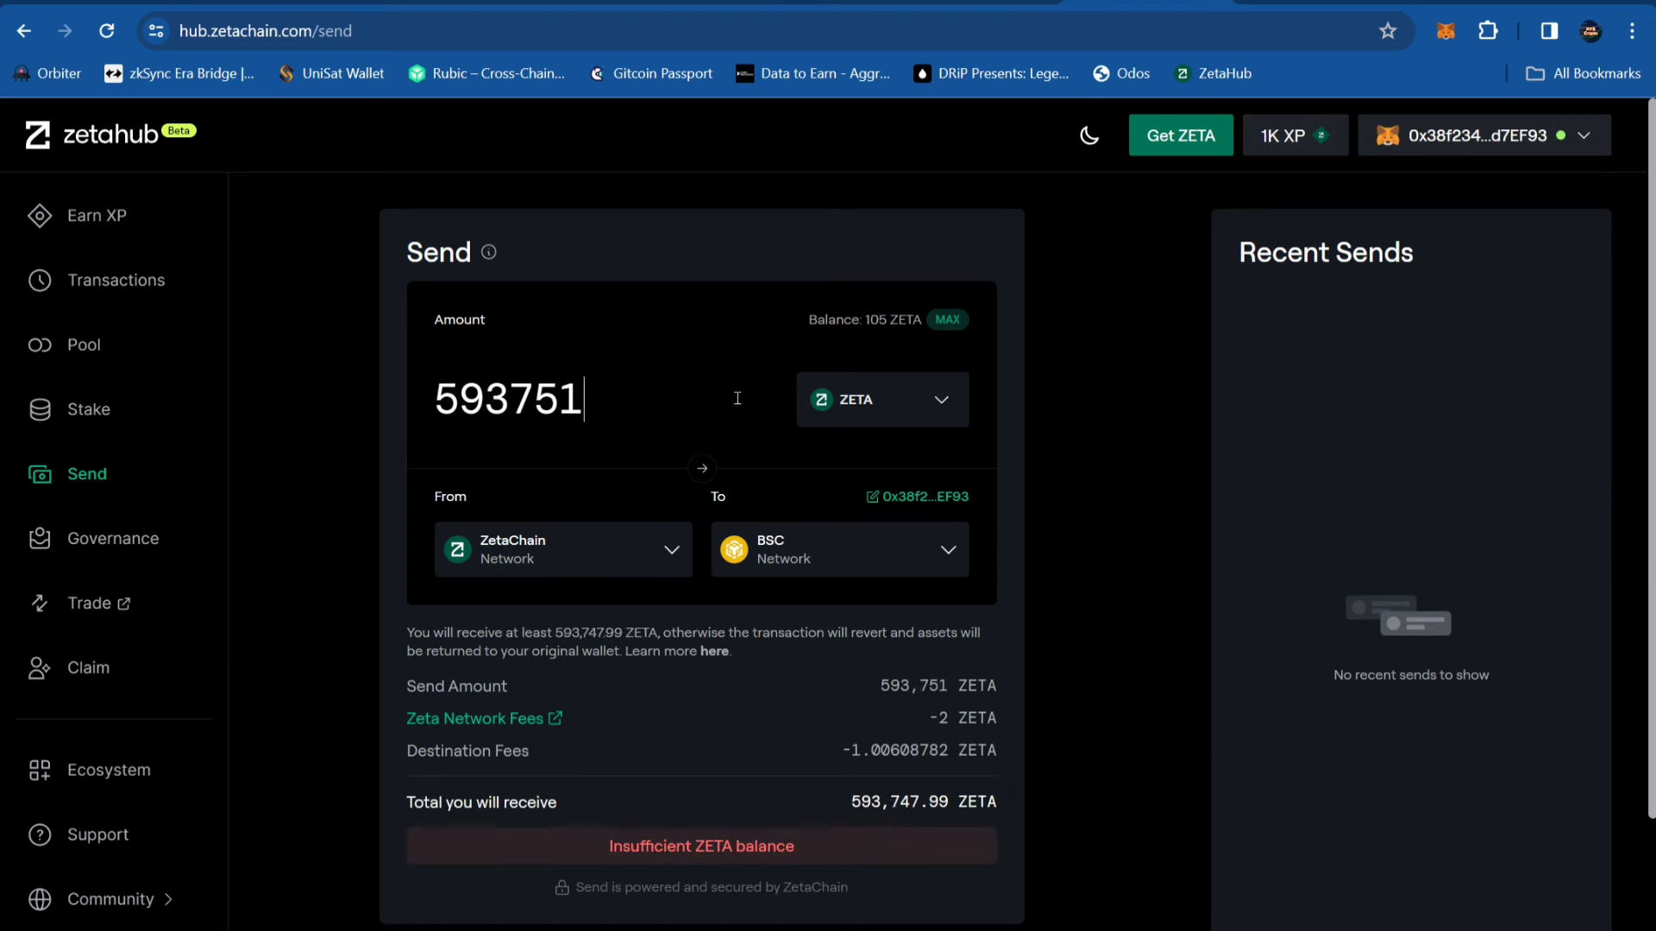
text(1)
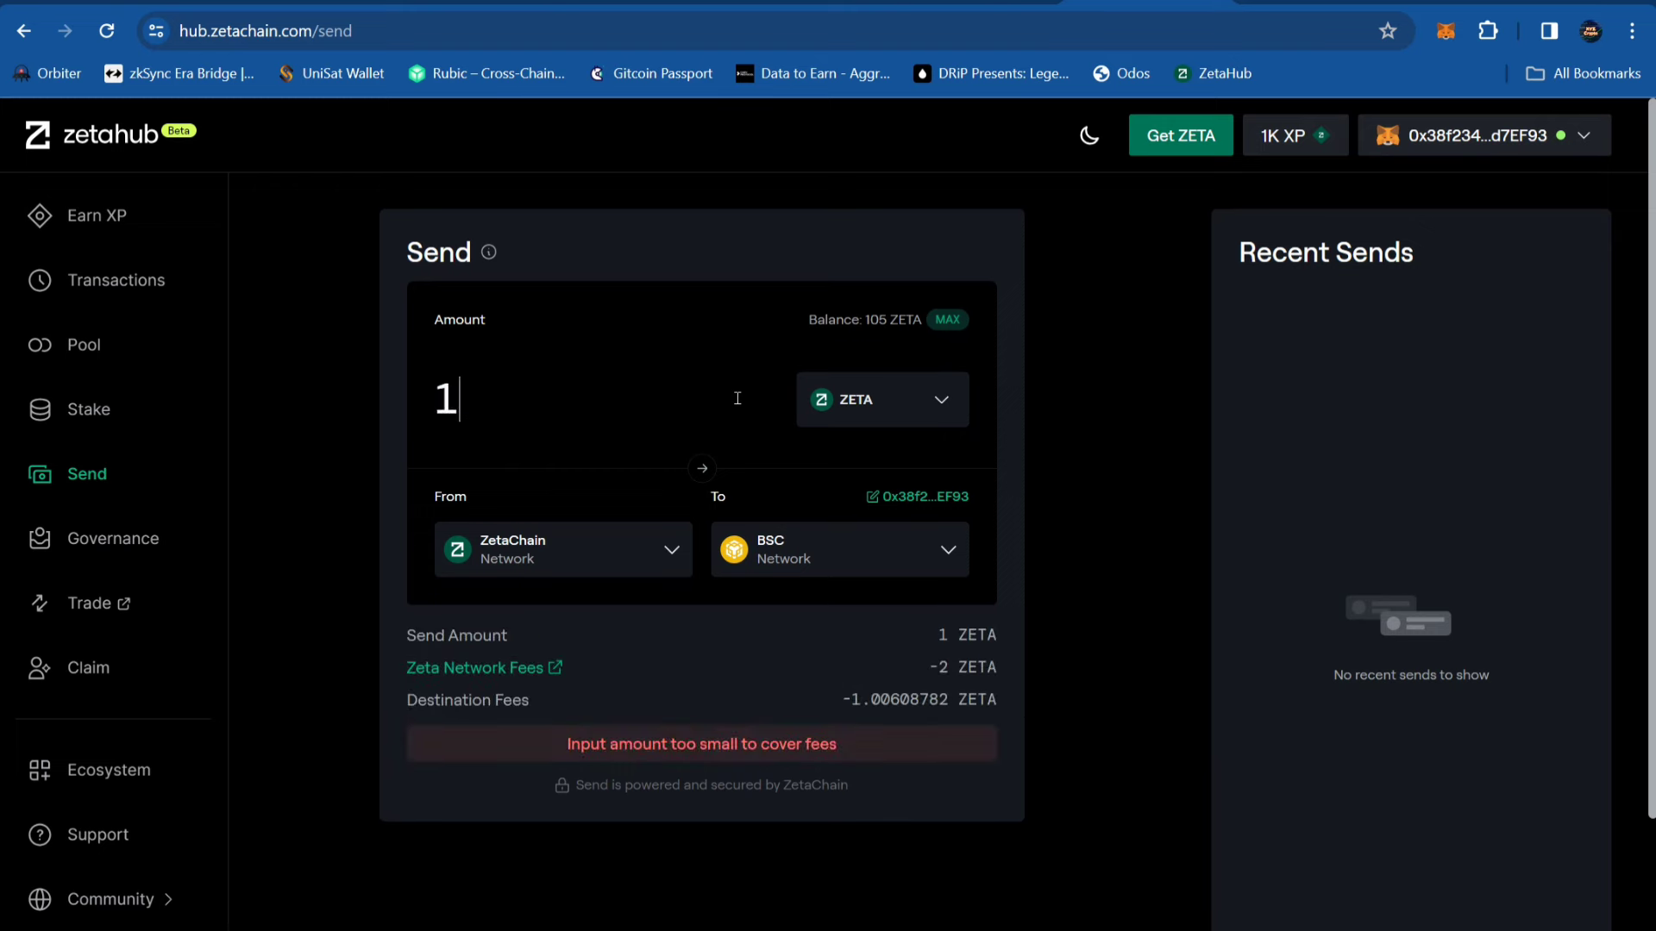
text(0)
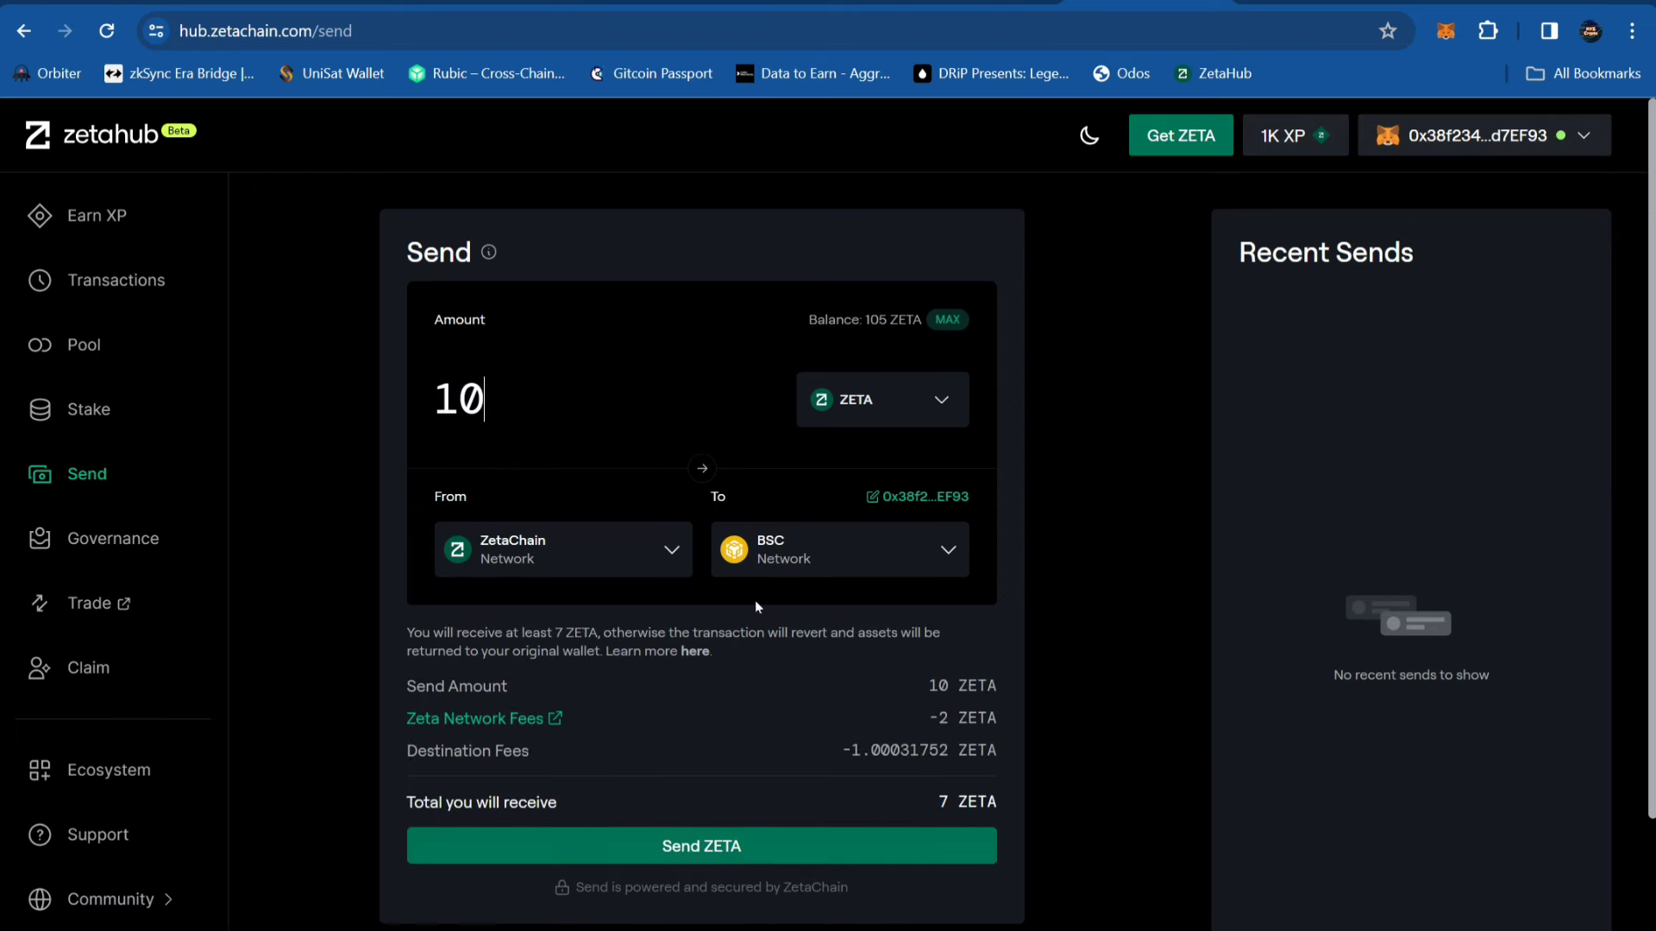
Review the network and destination fees for the transfer and the available destination networks, keeping BSC
scroll(965, 731, up, 4)
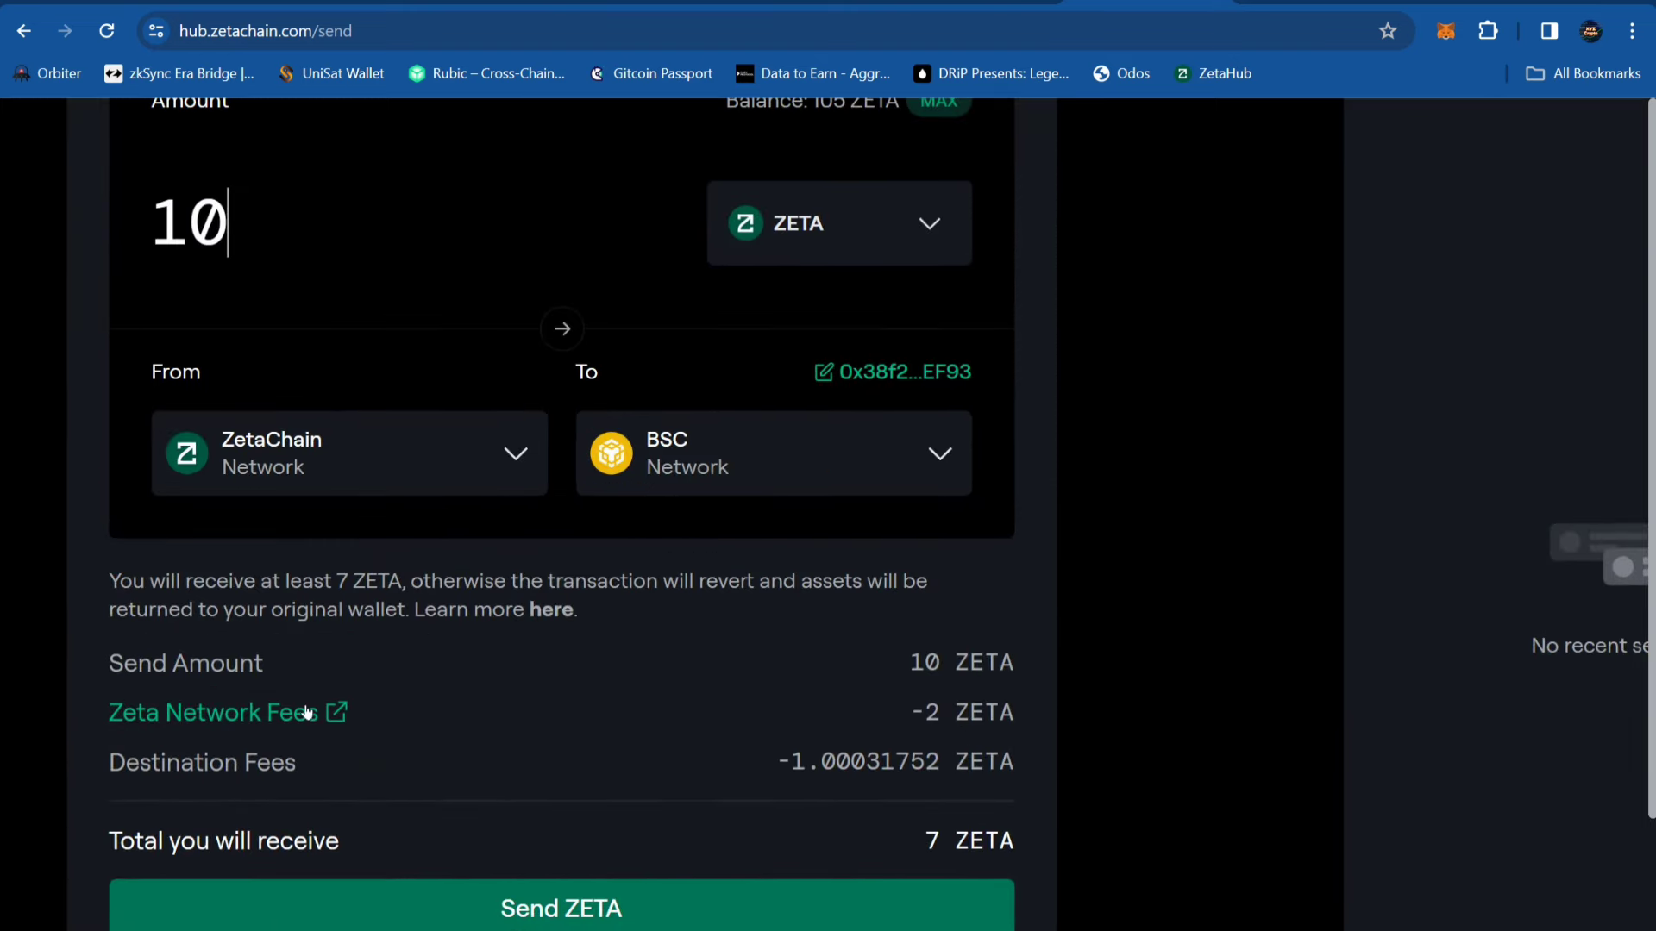
drag(781, 761, 916, 705)
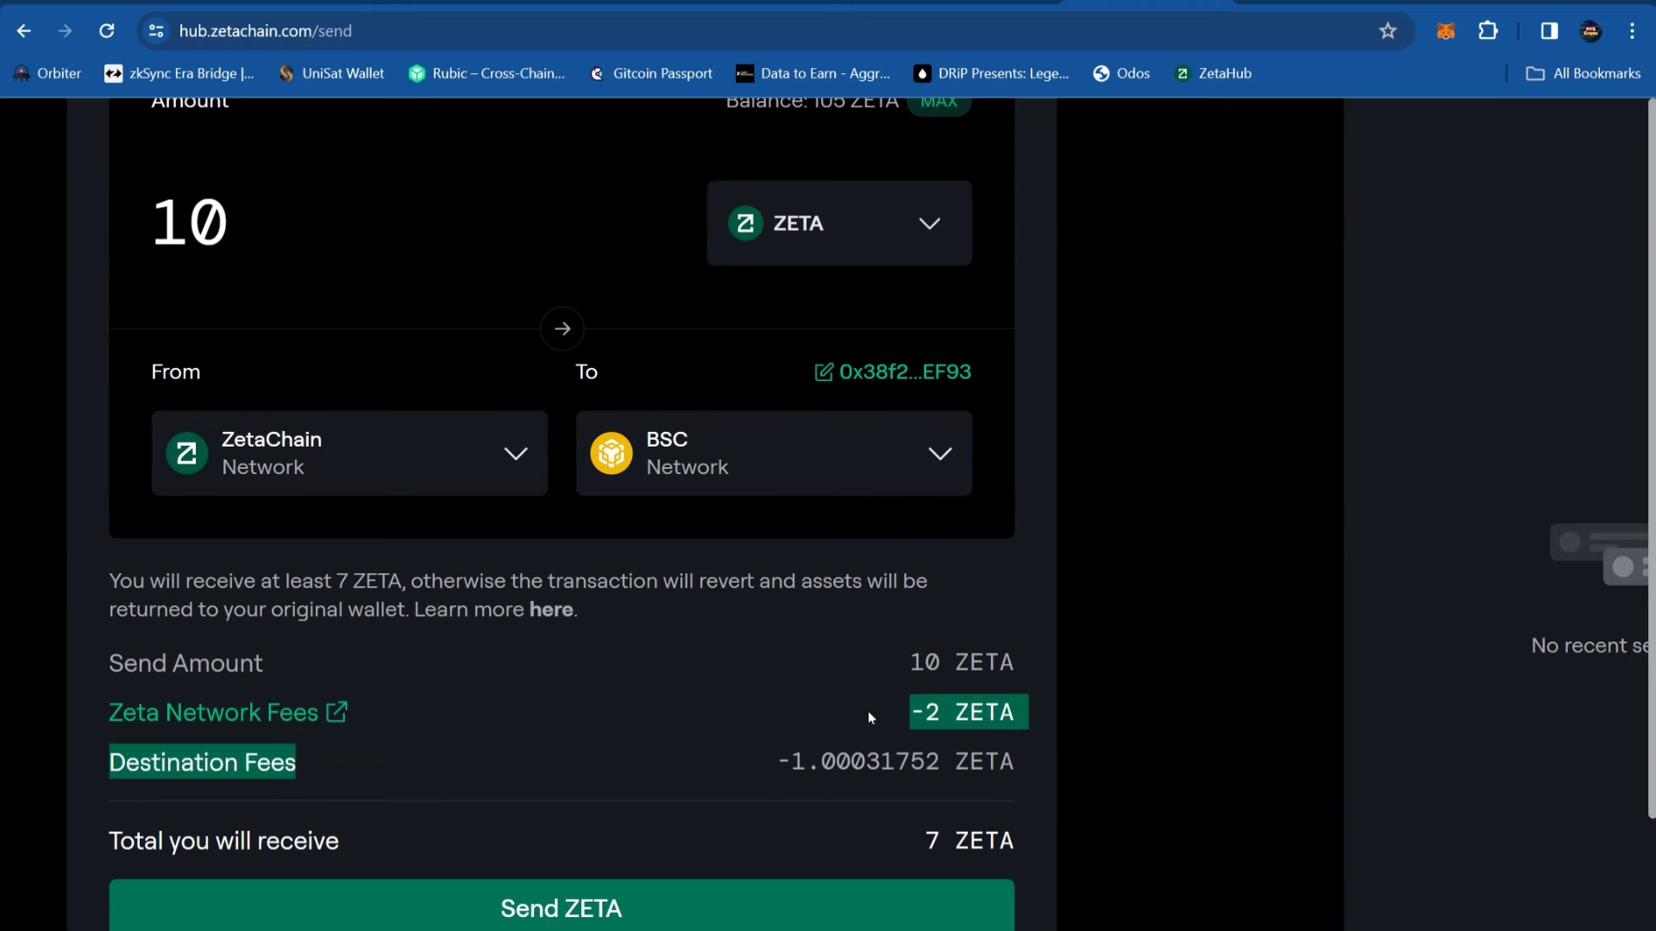
scroll(868, 711, down, 3)
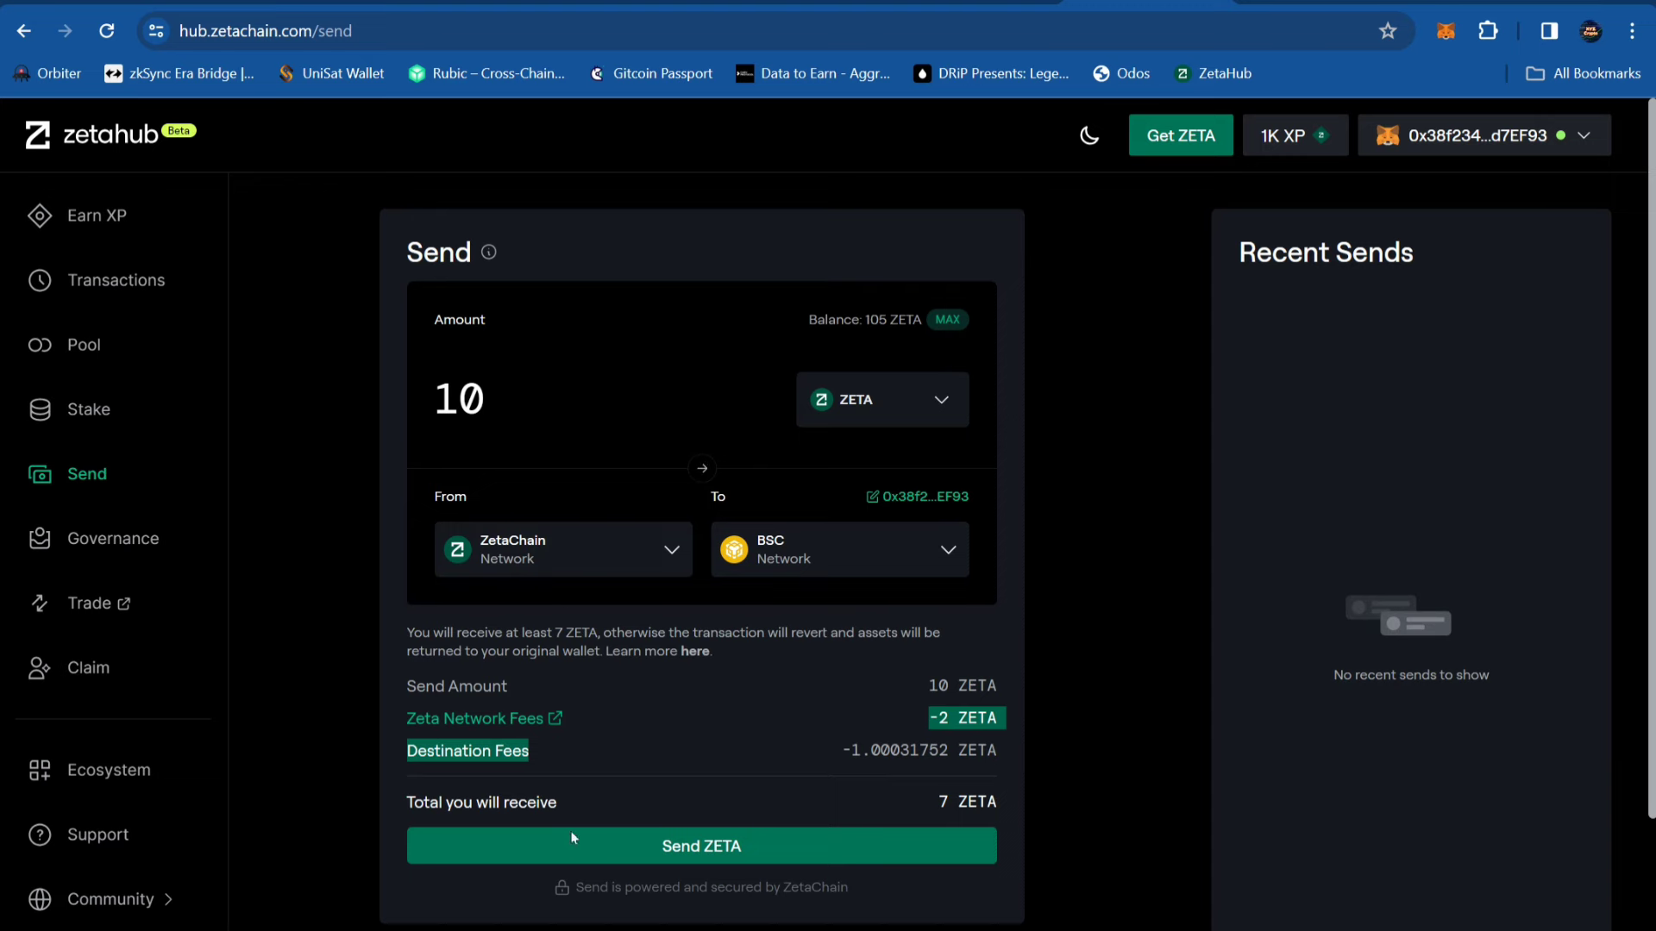
scroll(502, 400, up, 3)
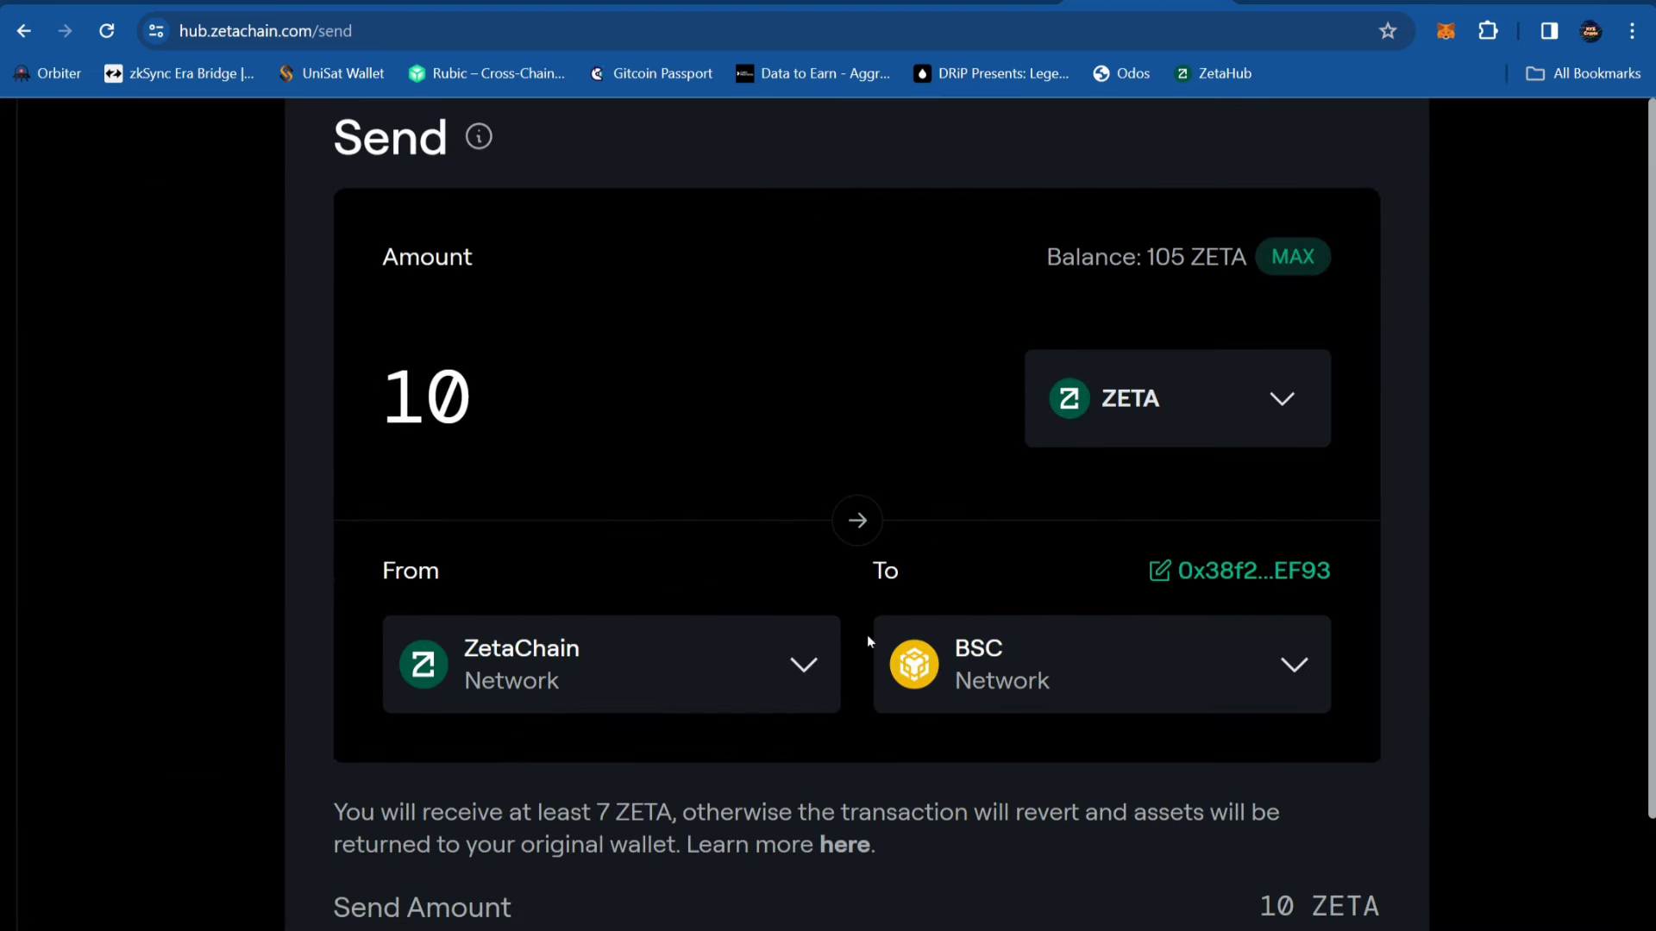
click(1035, 668)
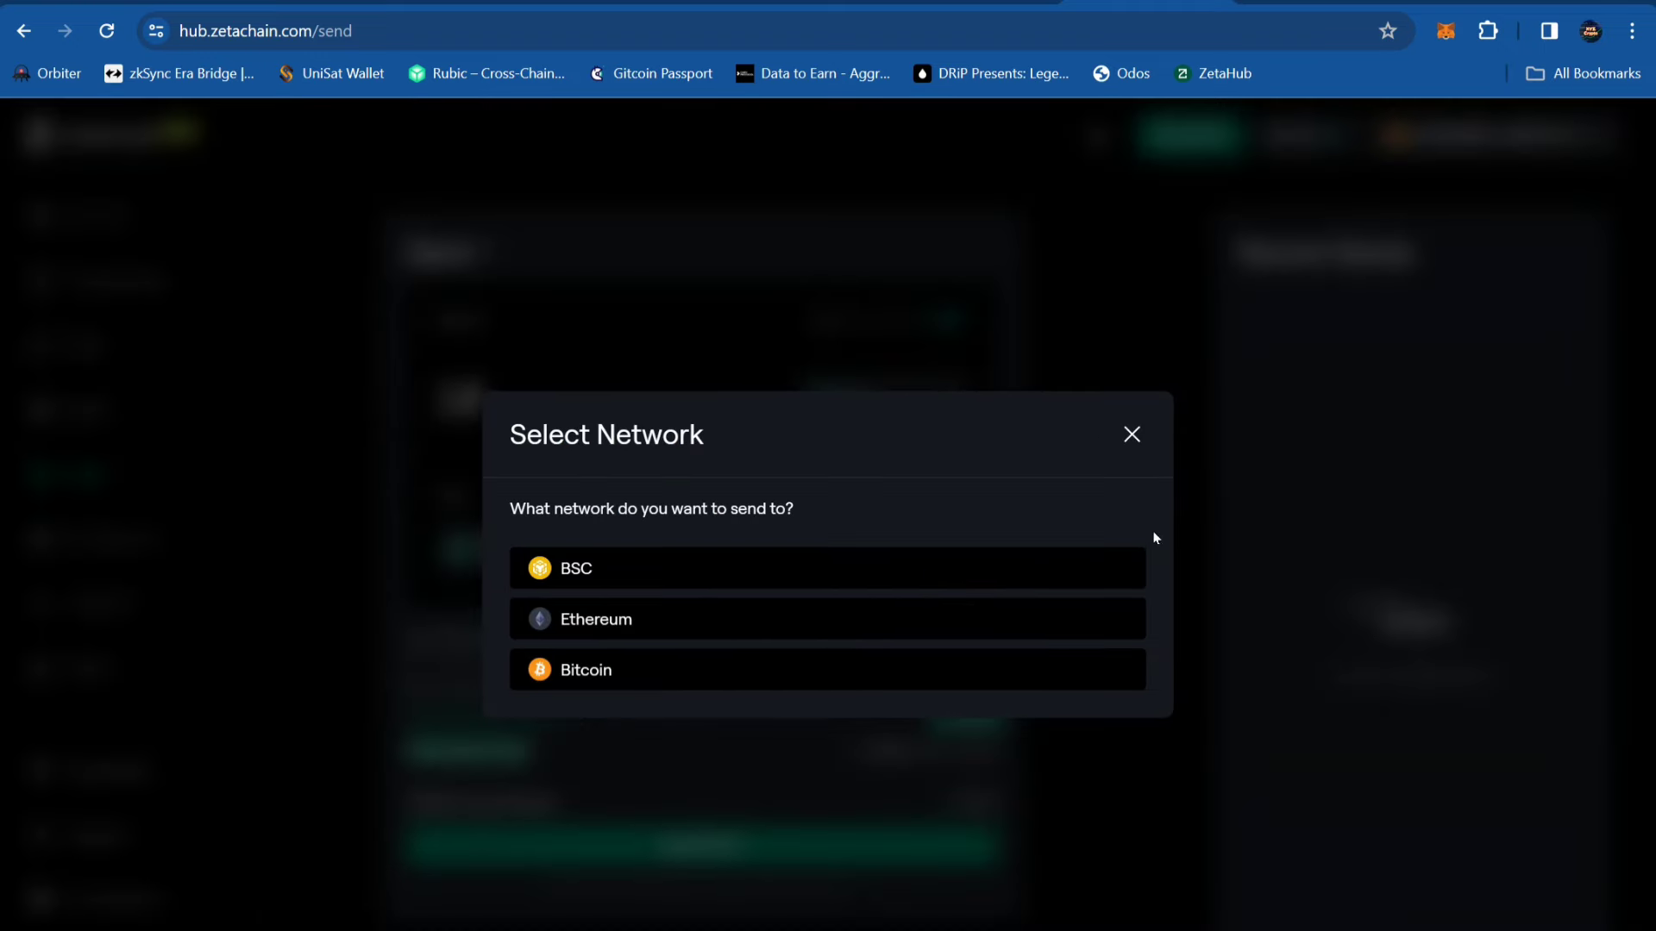
click(1130, 437)
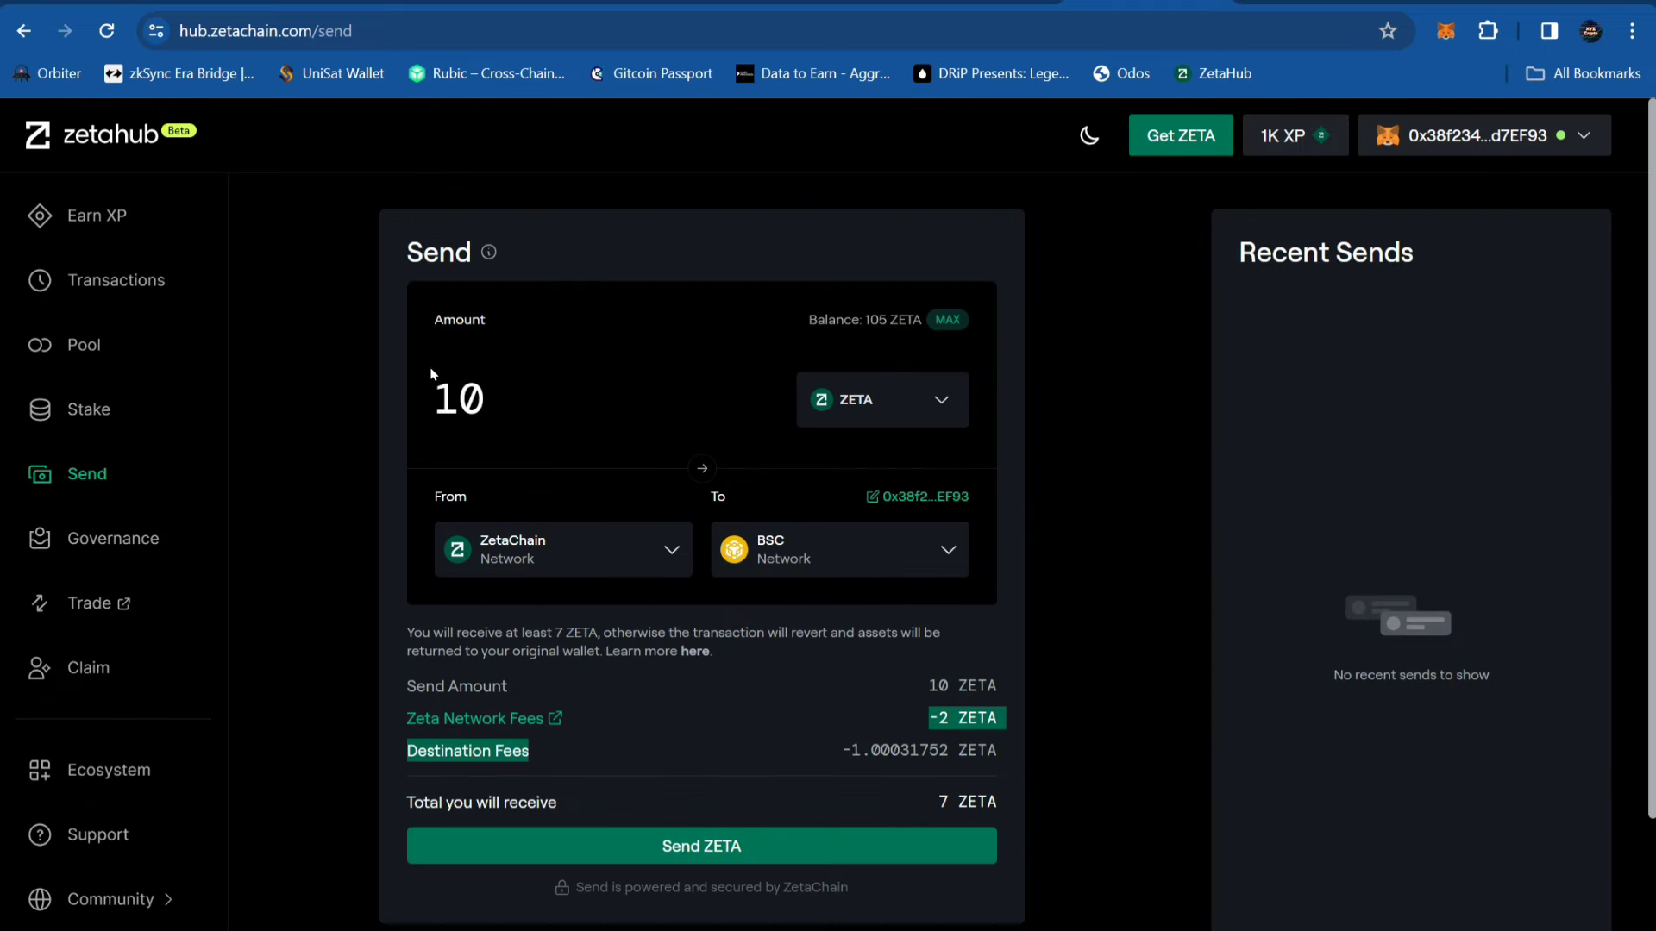
Return to the Earn XP page and open the Receive ZETA in ZetaChain activity
click(69, 215)
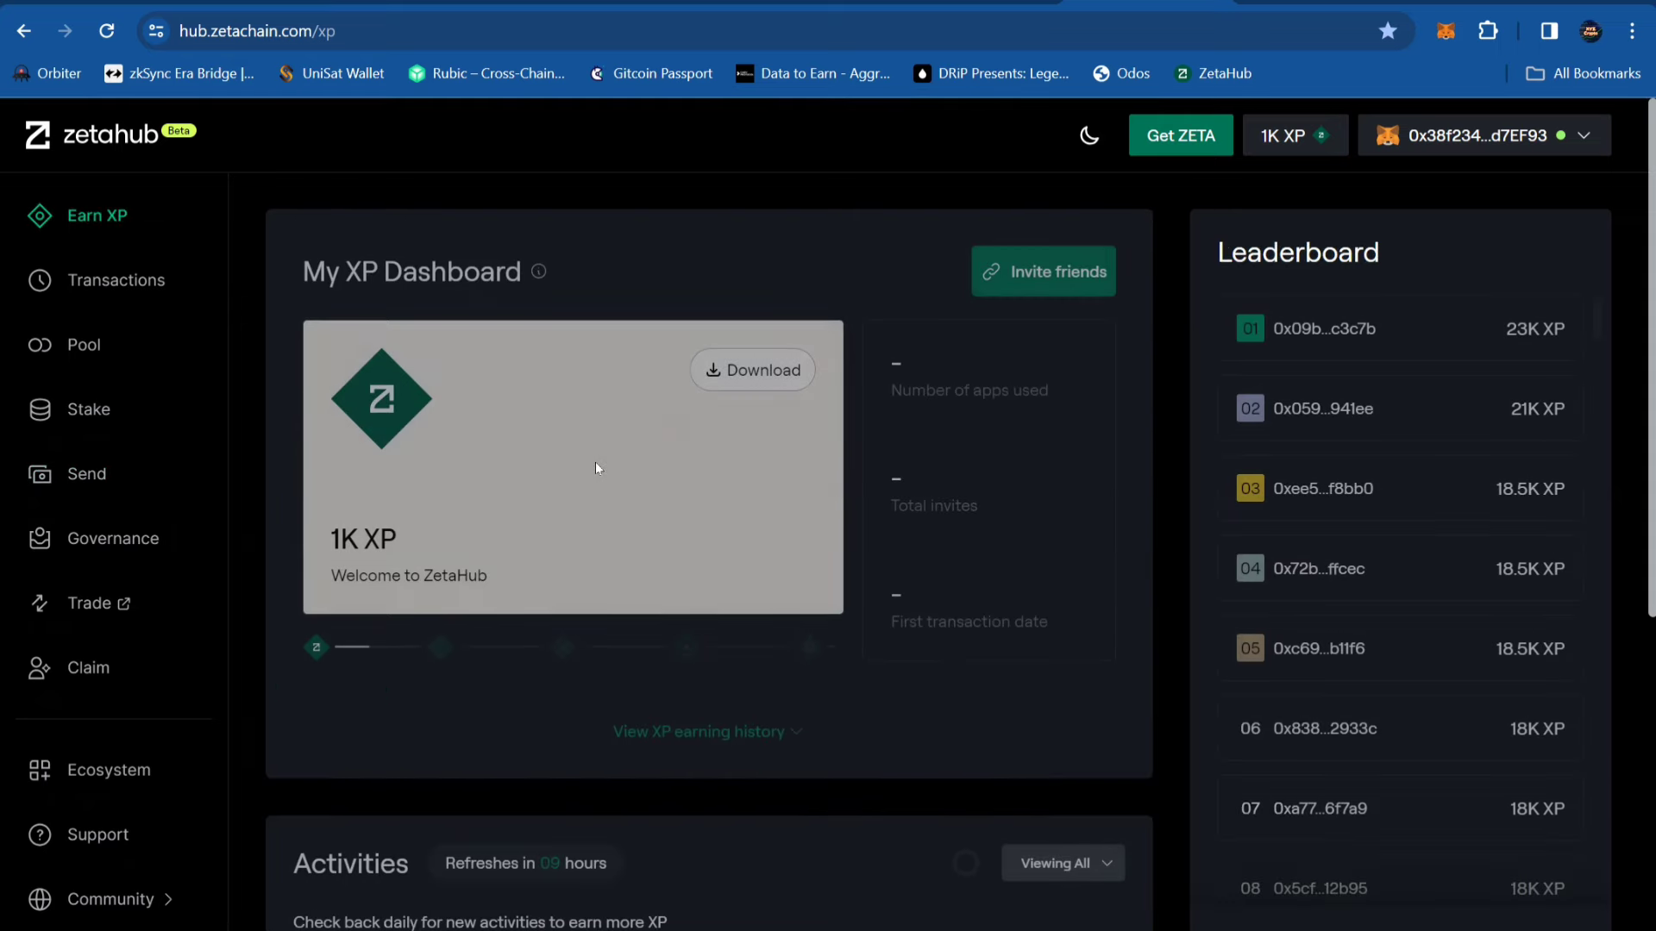
scroll(595, 462, down, 6)
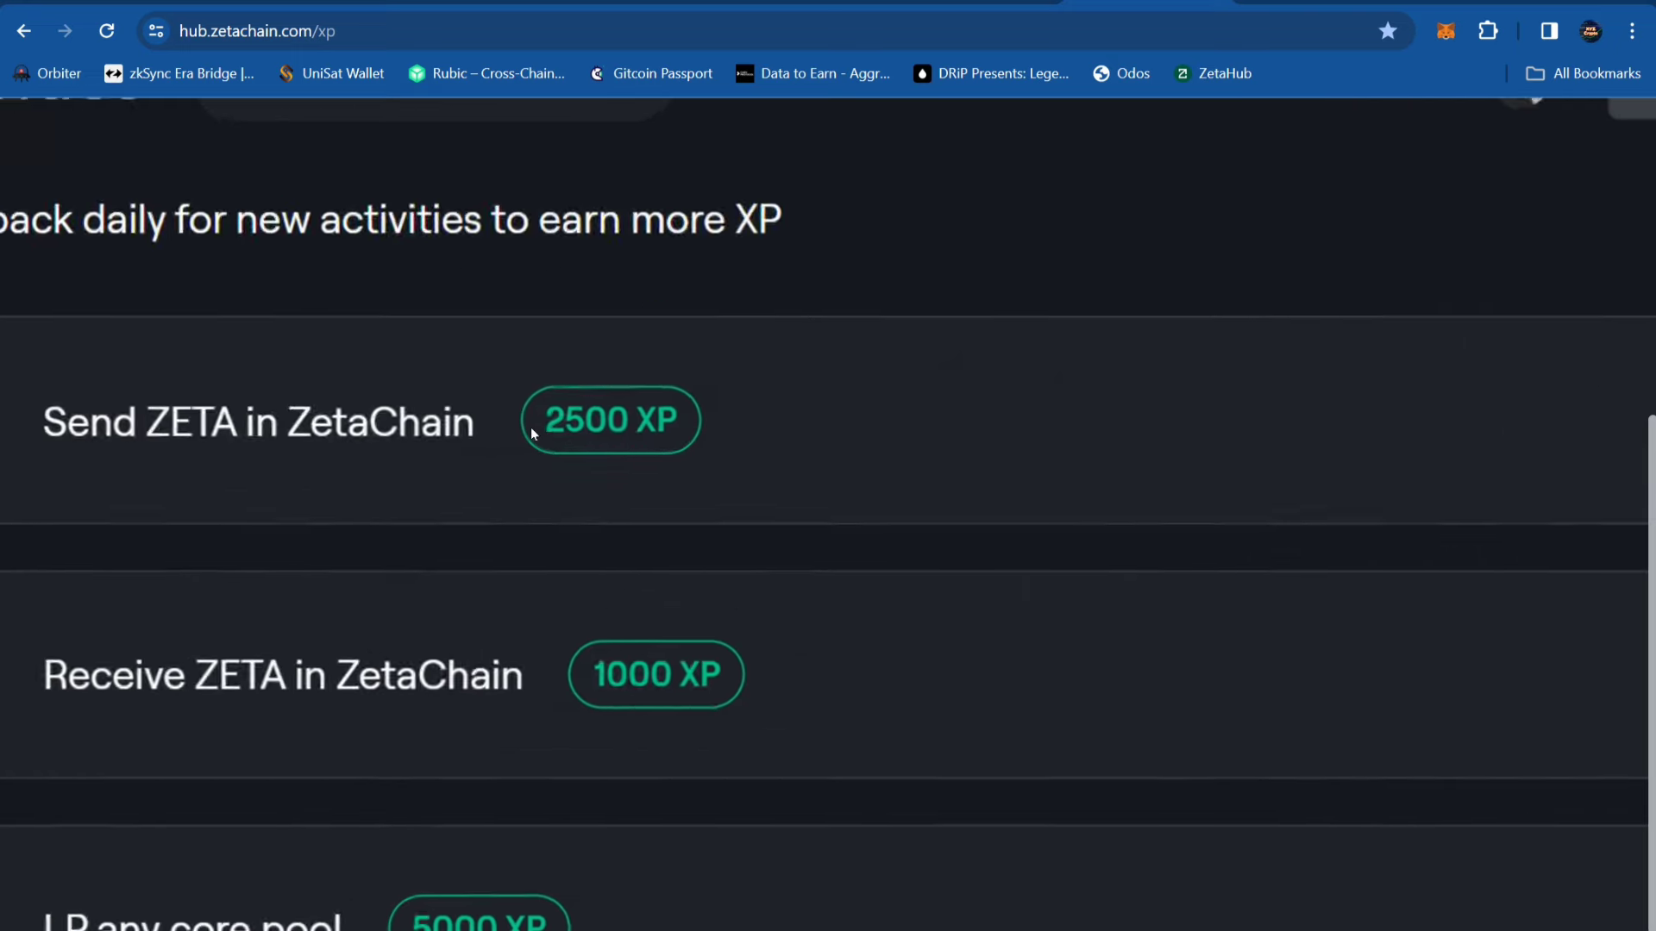
scroll(676, 521, down, 3)
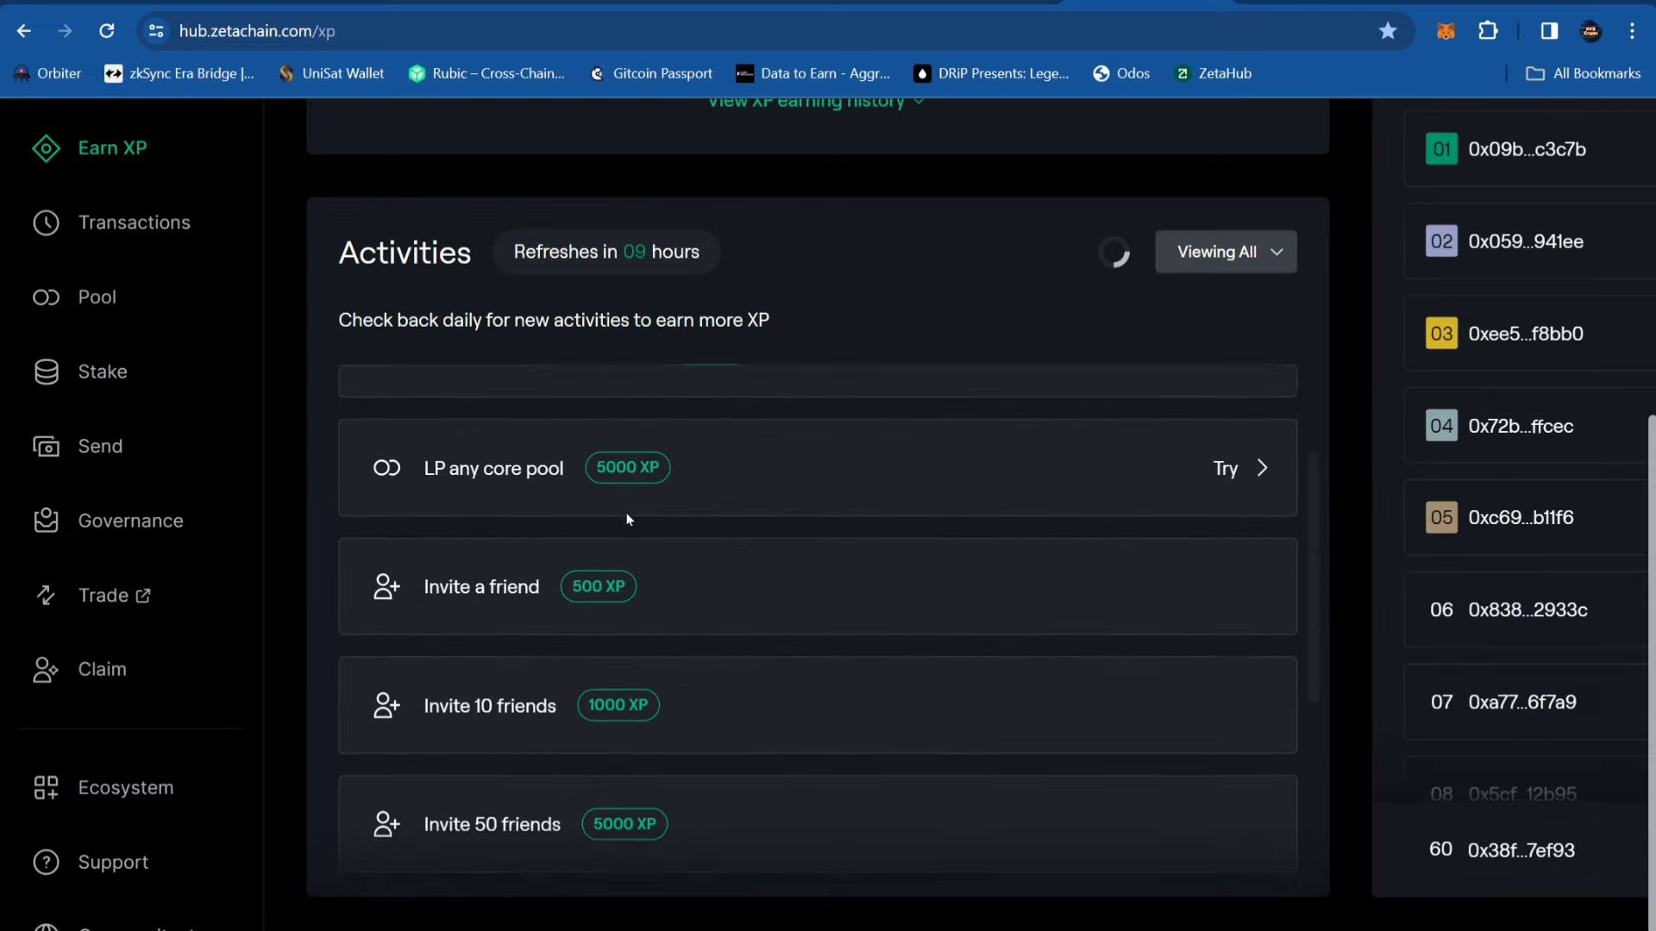
scroll(664, 610, up, 3)
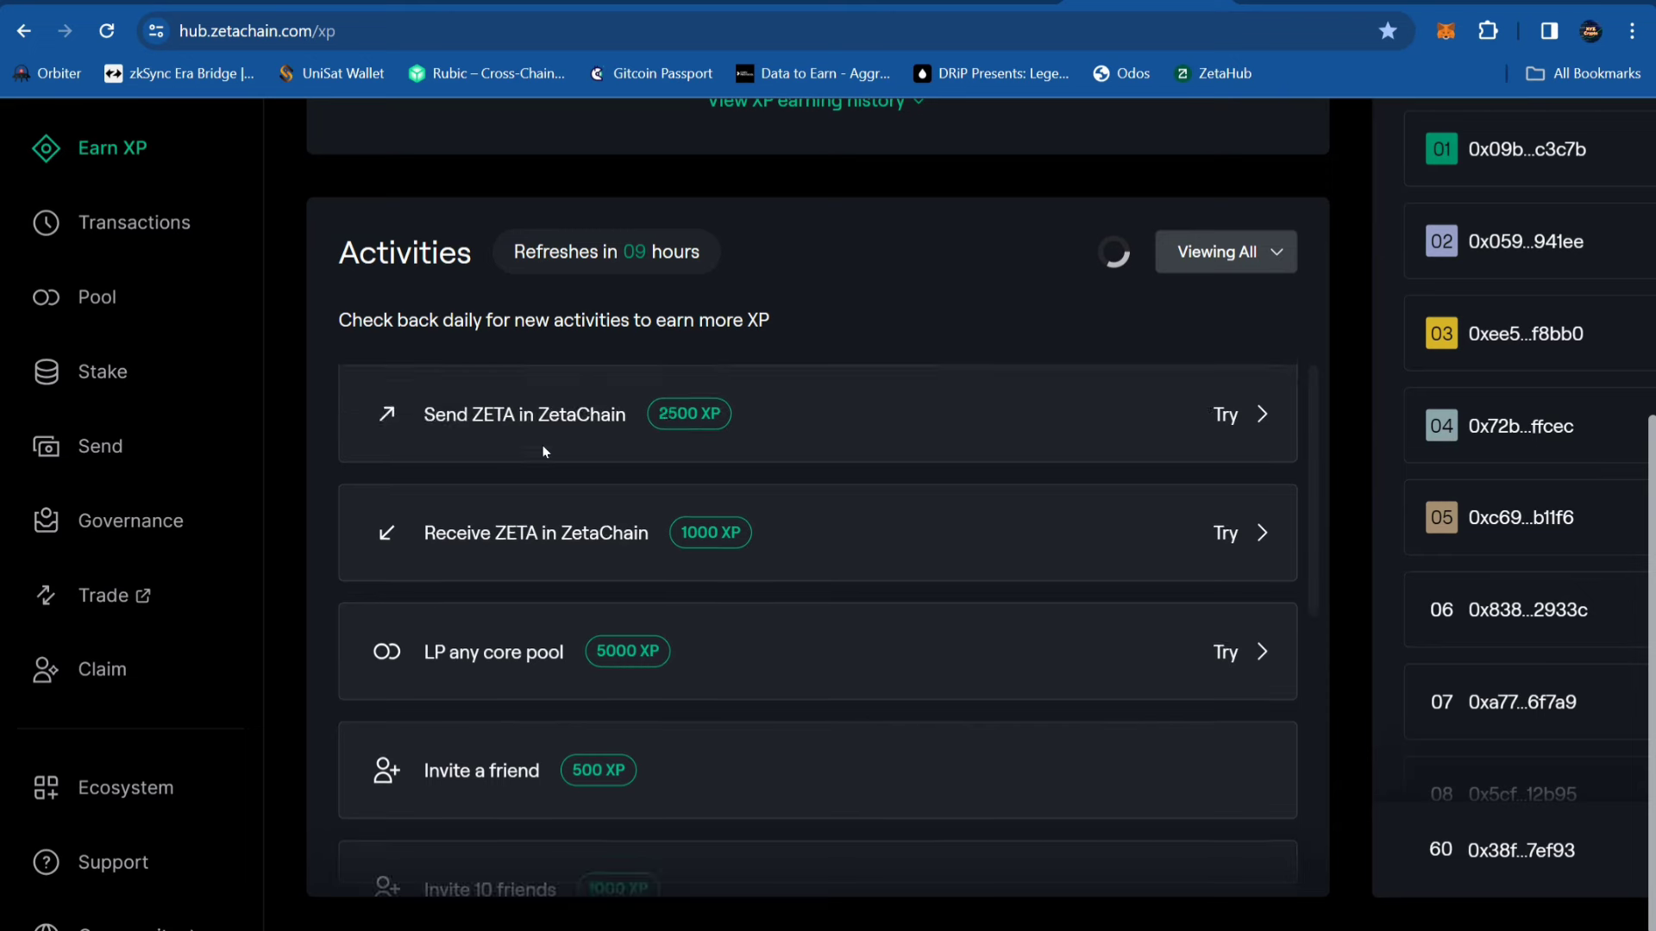
click(1226, 534)
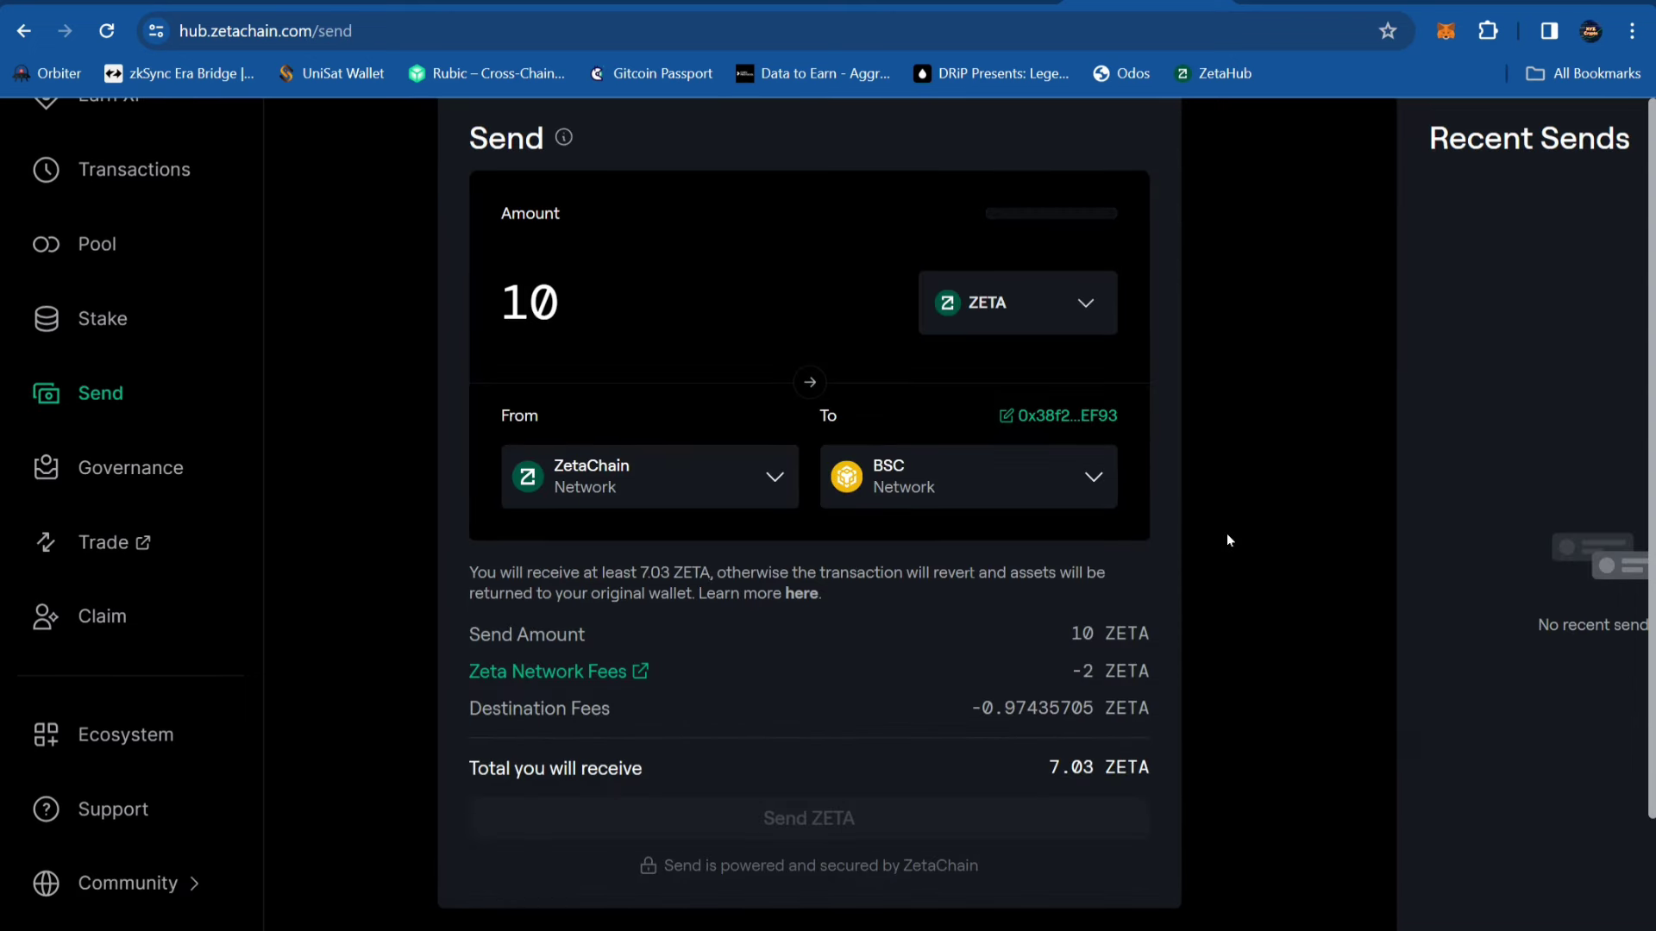
Set the transfer's source network to BSC and its destination network to ZetaChain
click(735, 481)
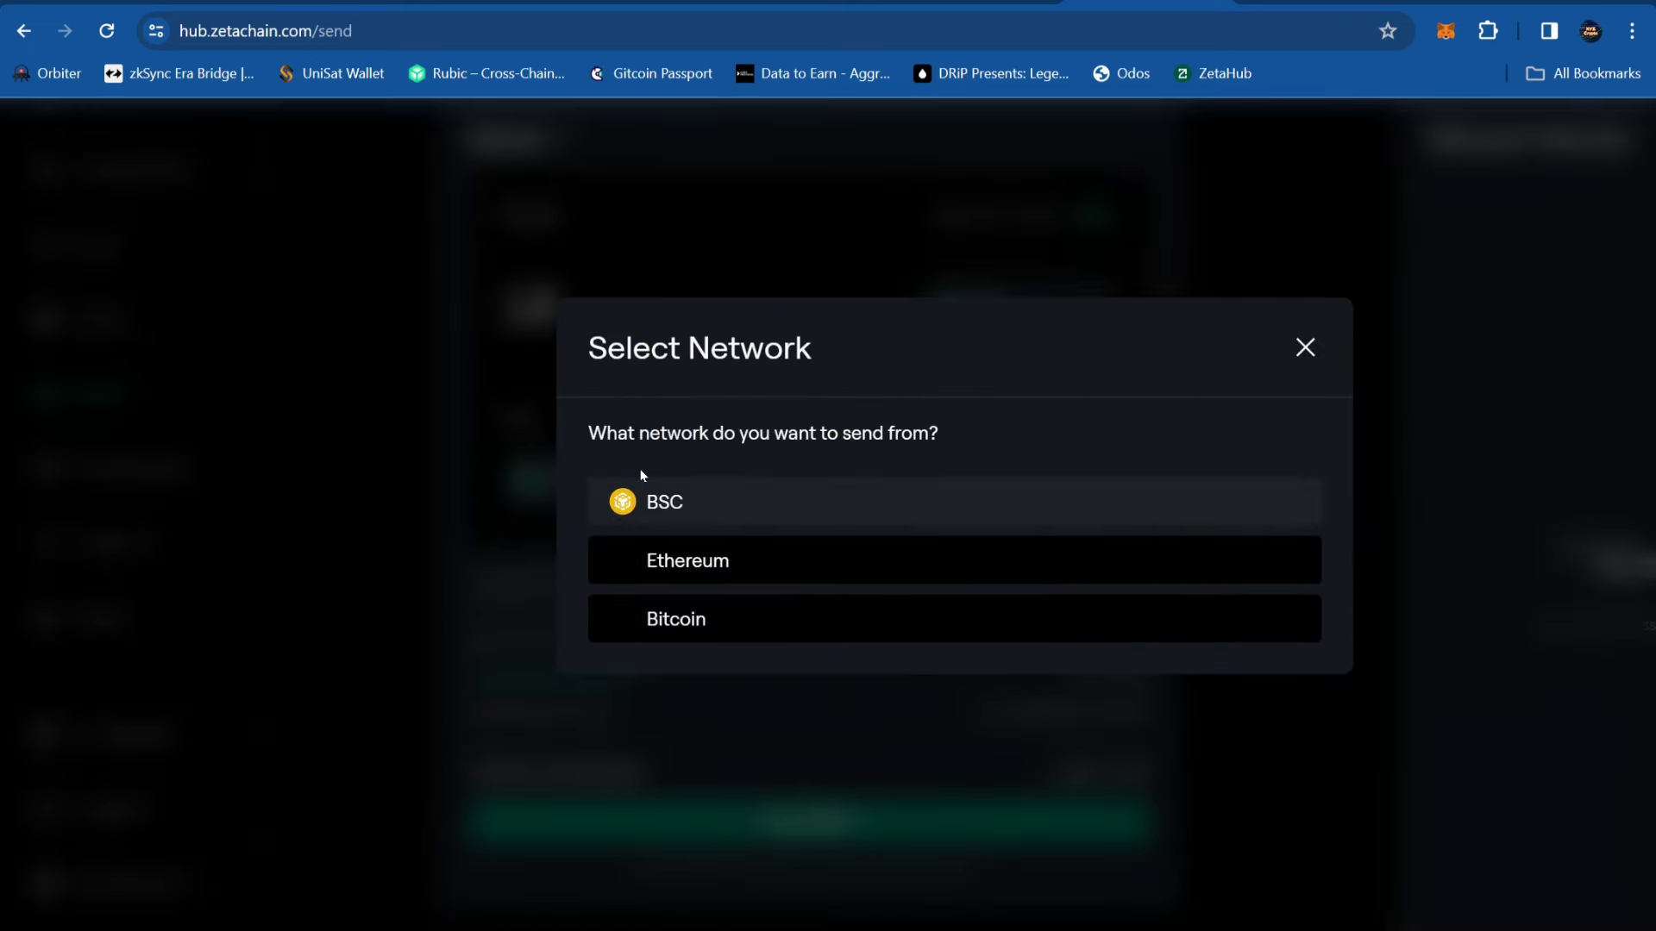
click(669, 500)
click(943, 503)
click(696, 535)
scroll(1148, 418, up, 1)
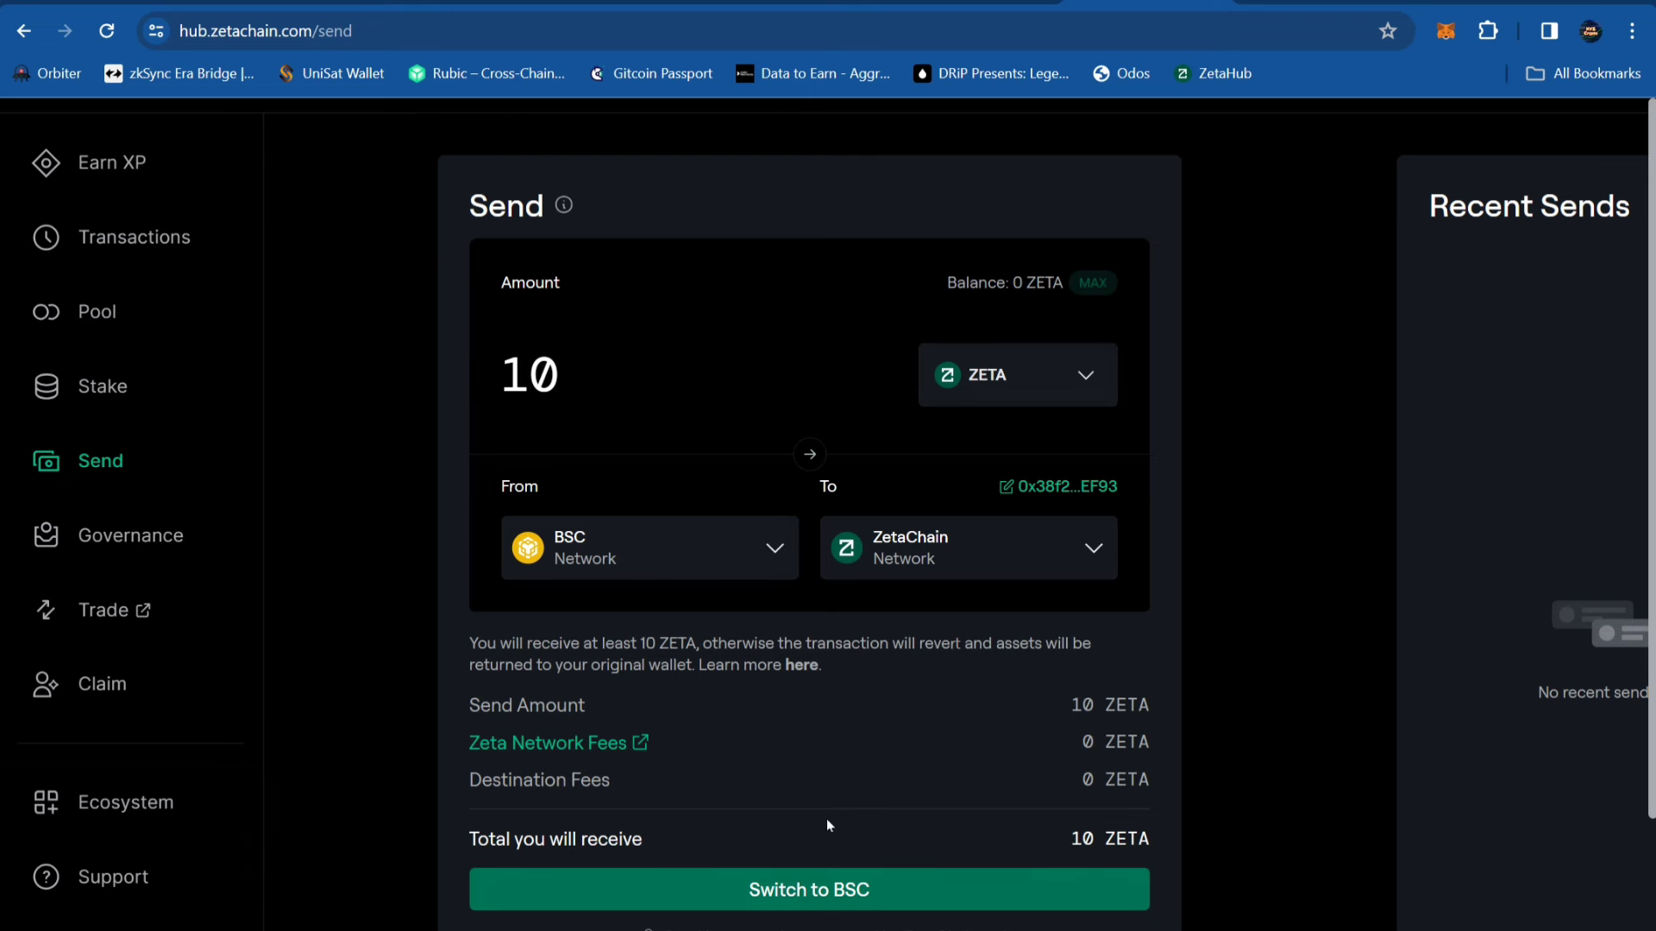
scroll(826, 819, down, 2)
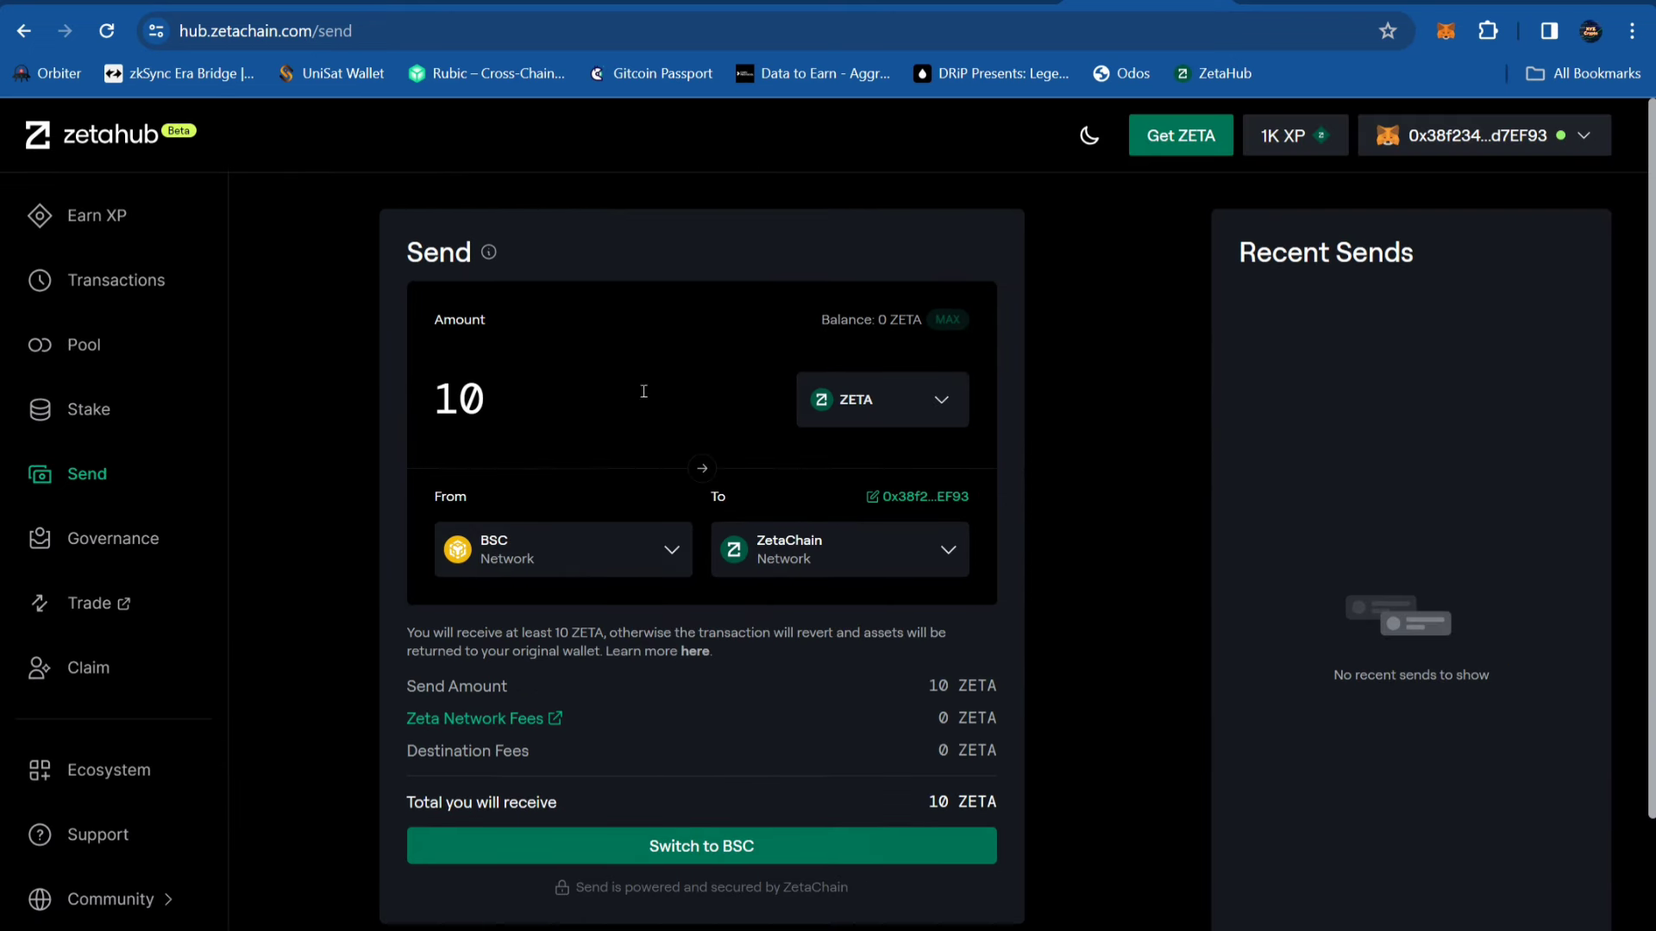
Go back to the Earn XP page and review the XP rewards for the pool, invite and receive activities
click(97, 216)
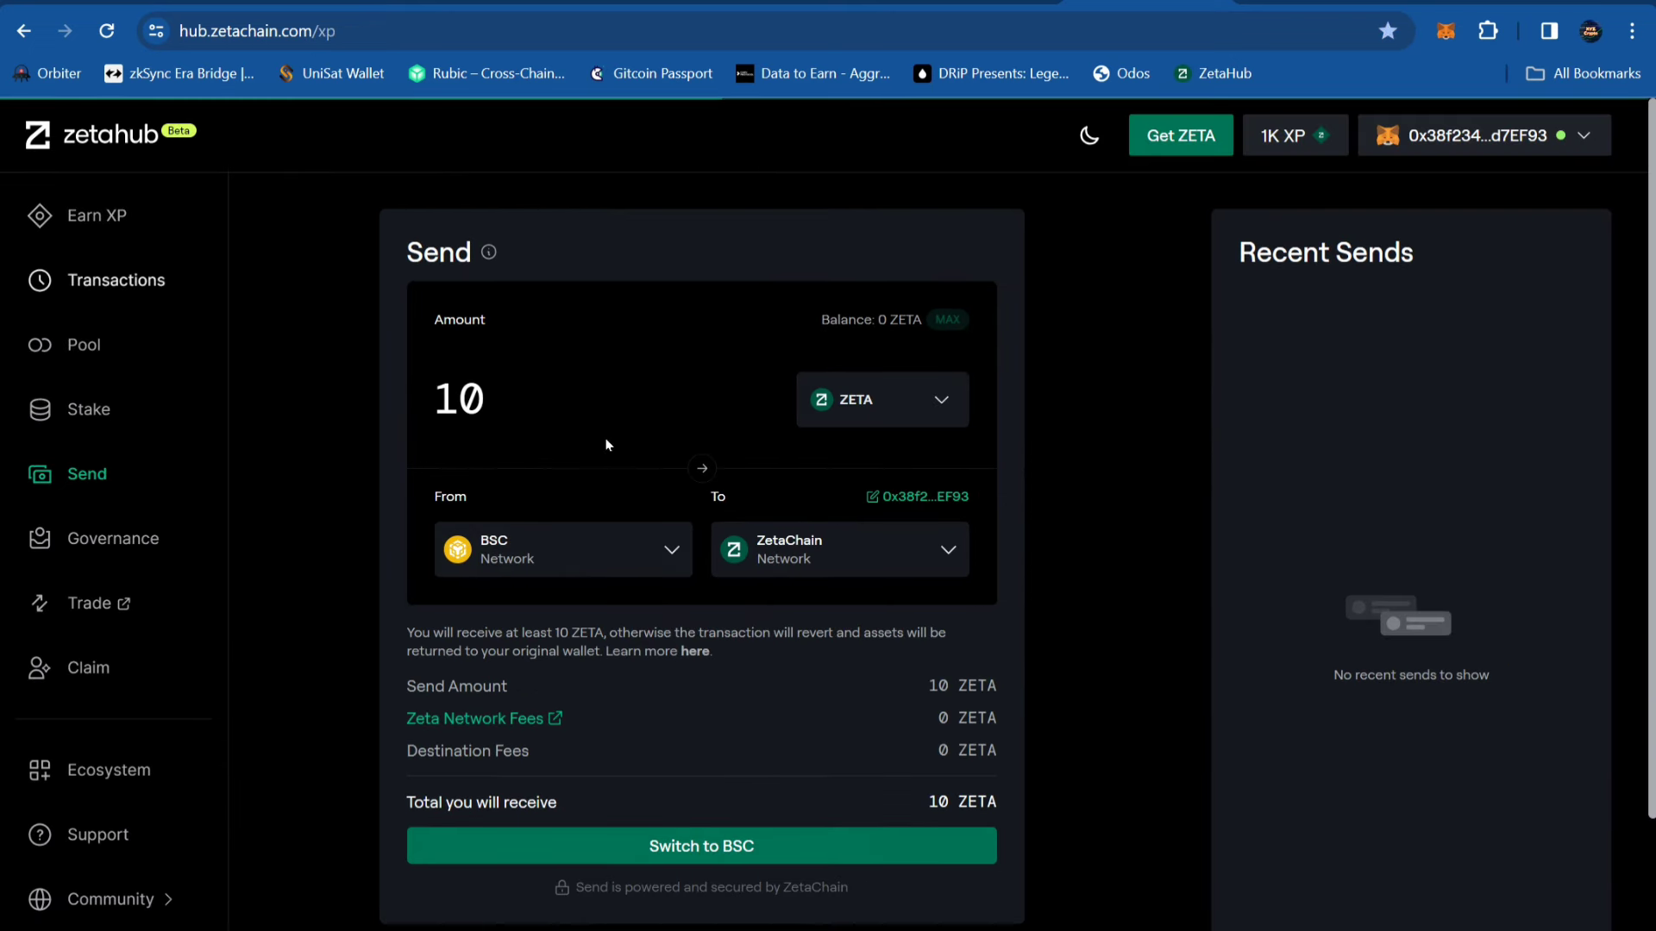
scroll(674, 524, down, 3)
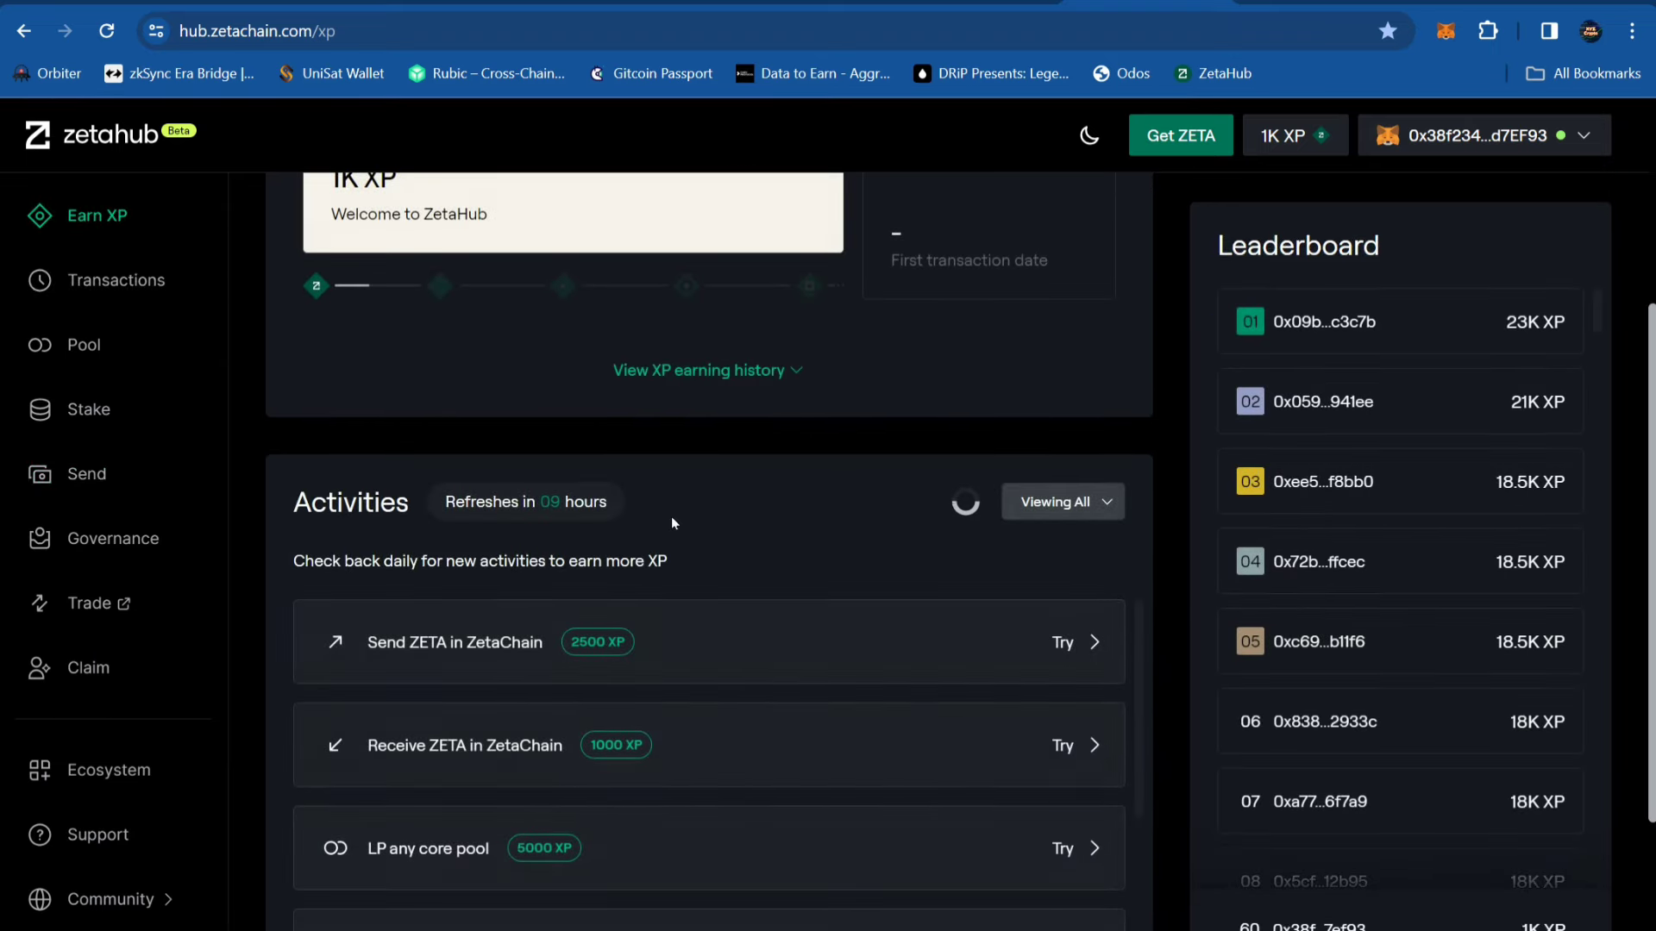
scroll(393, 524, down, 2)
scroll(386, 520, down, 2)
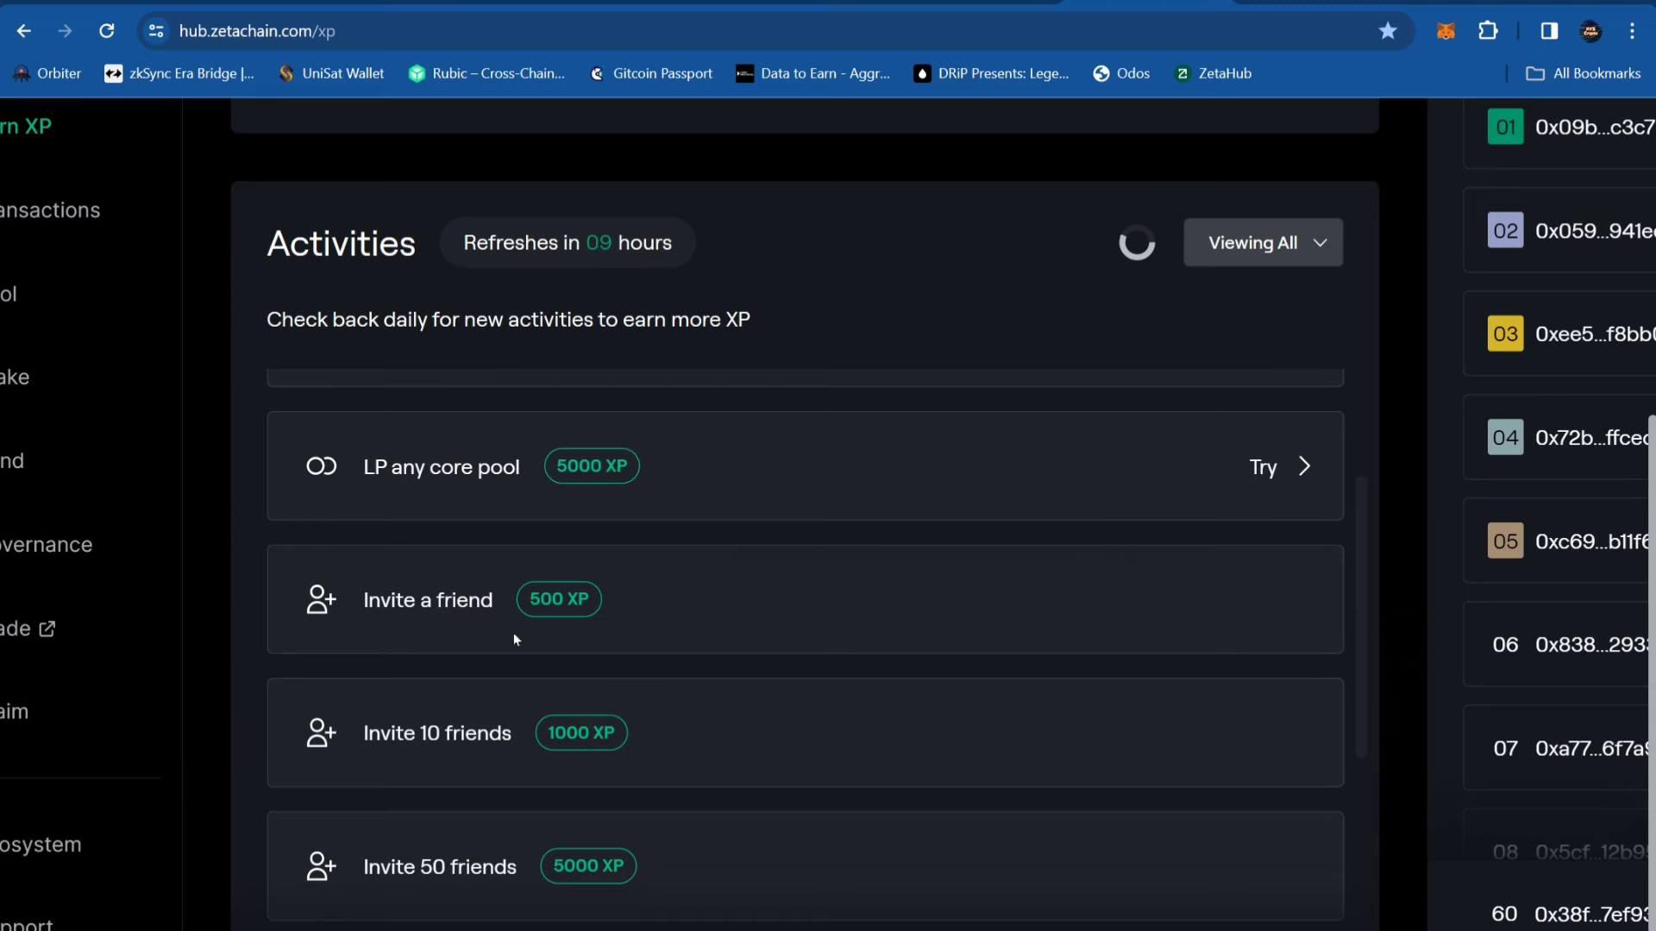
scroll(543, 695, down, 5)
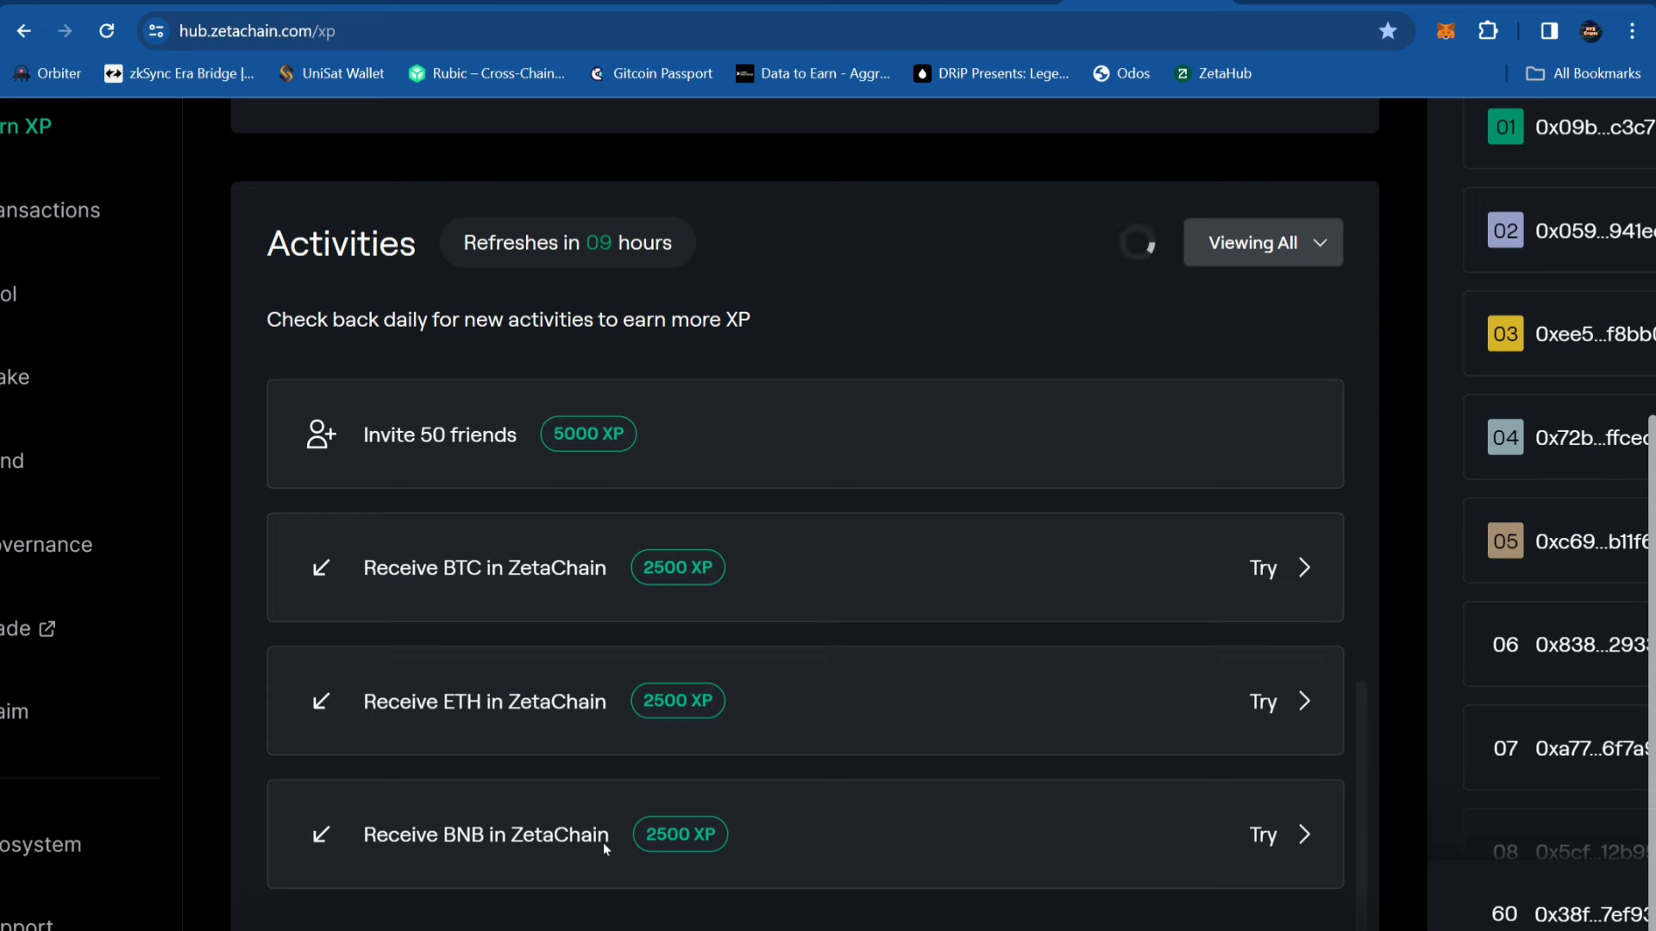
scroll(654, 524, up, 3)
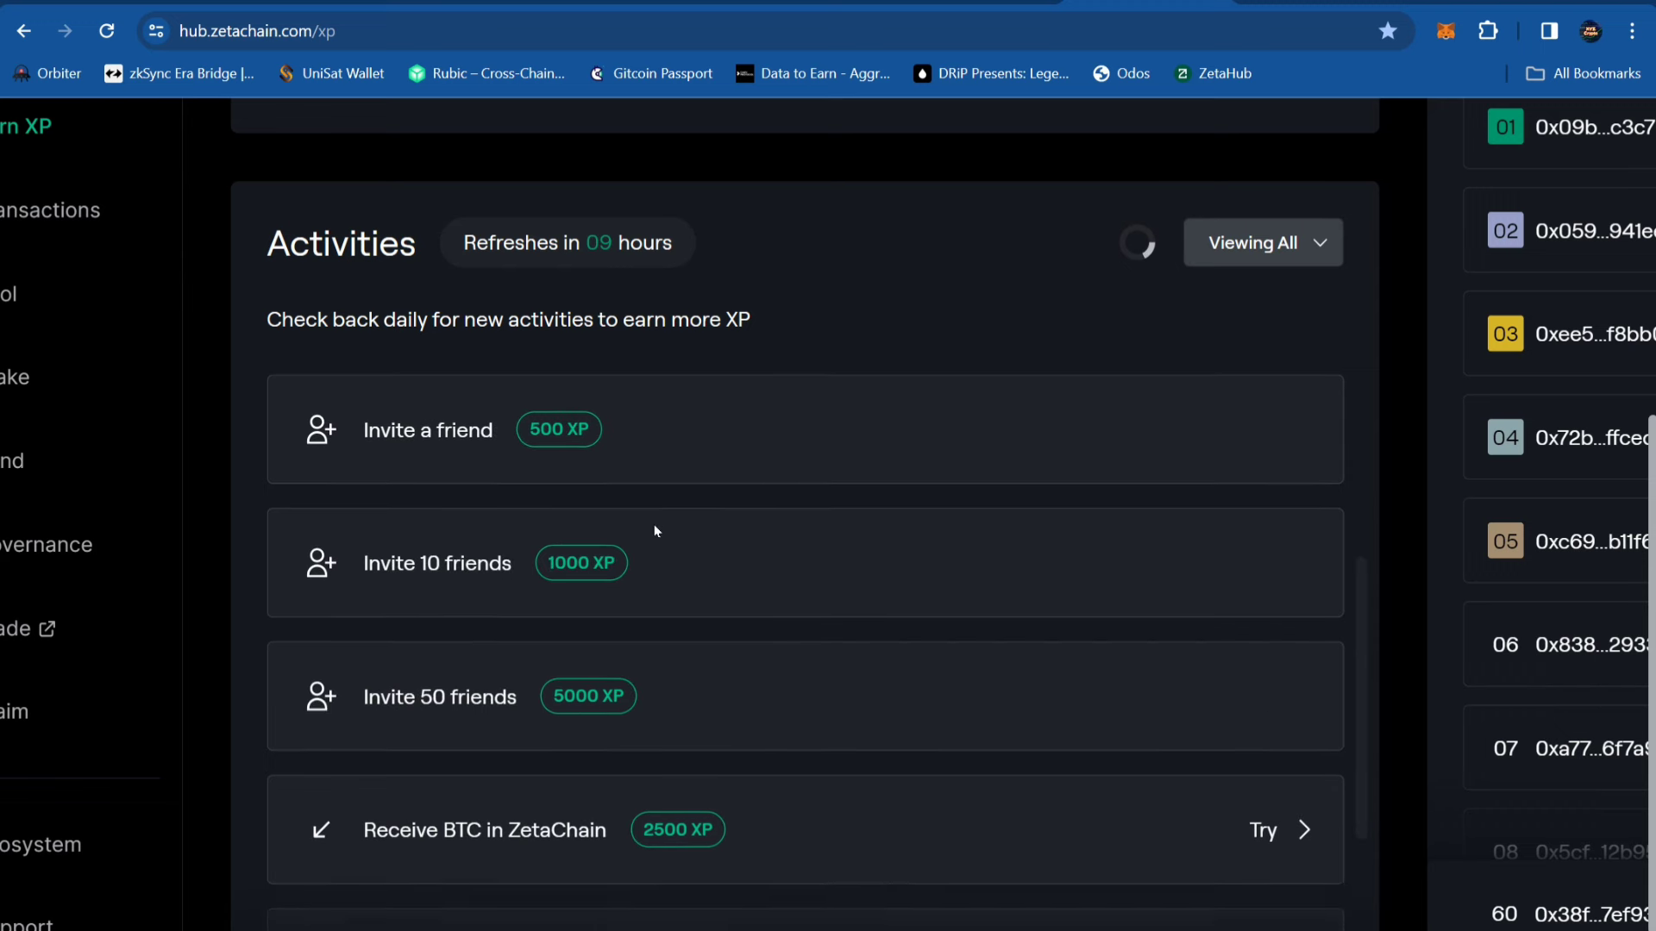
scroll(523, 628, up, 4)
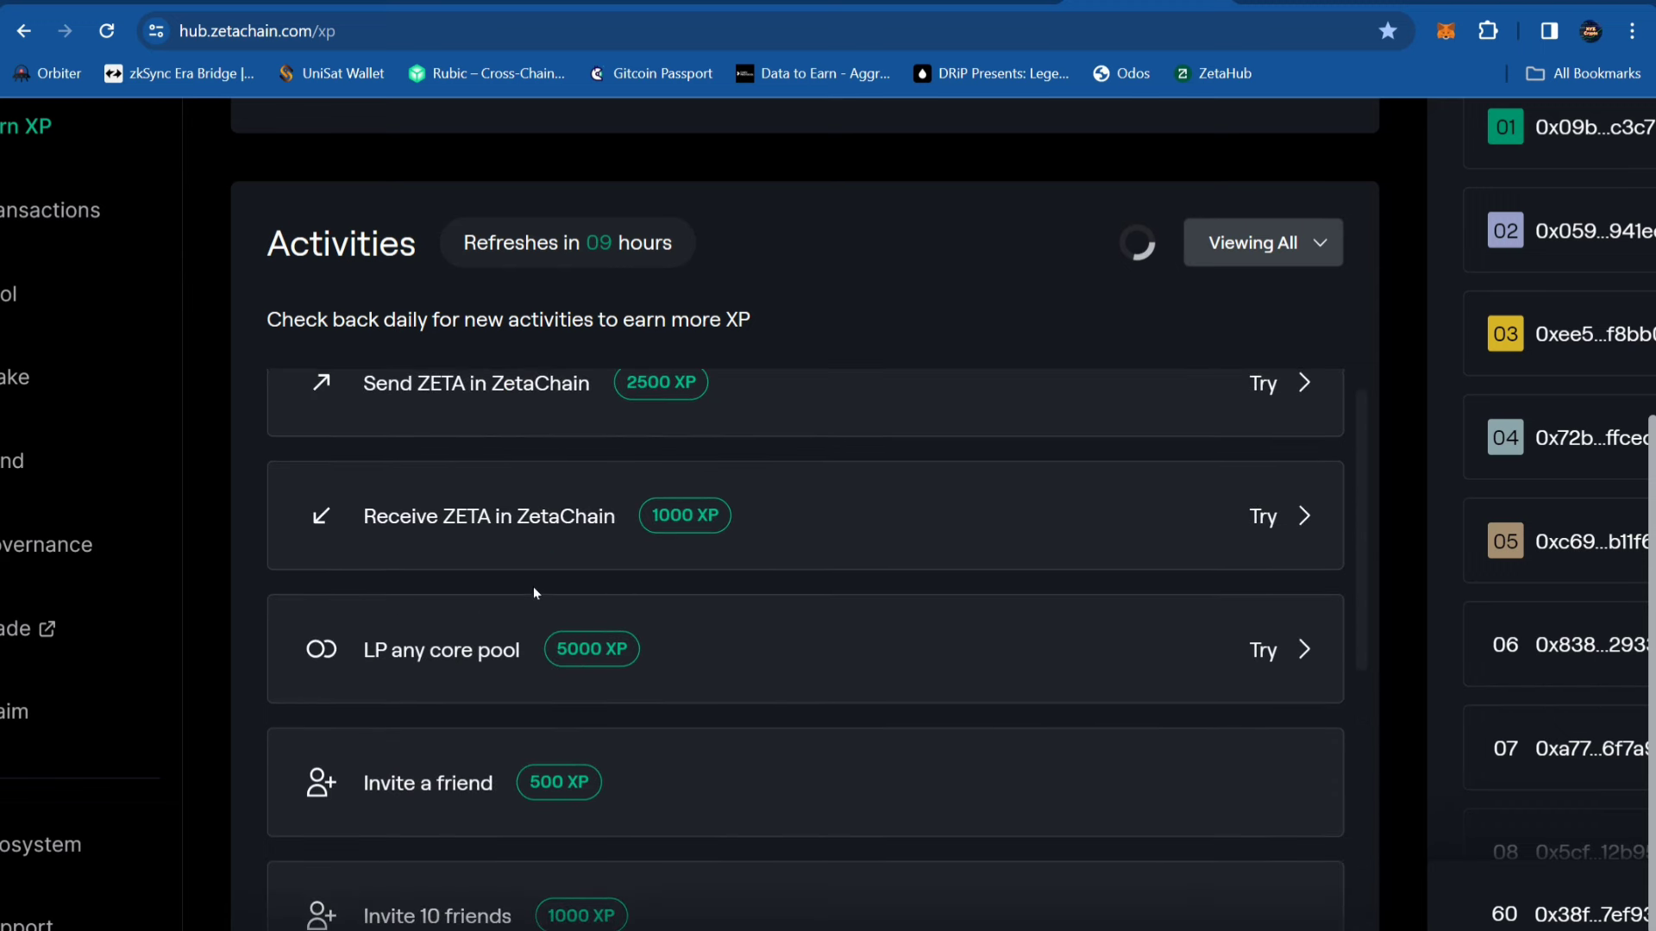
scroll(467, 686, up, 1)
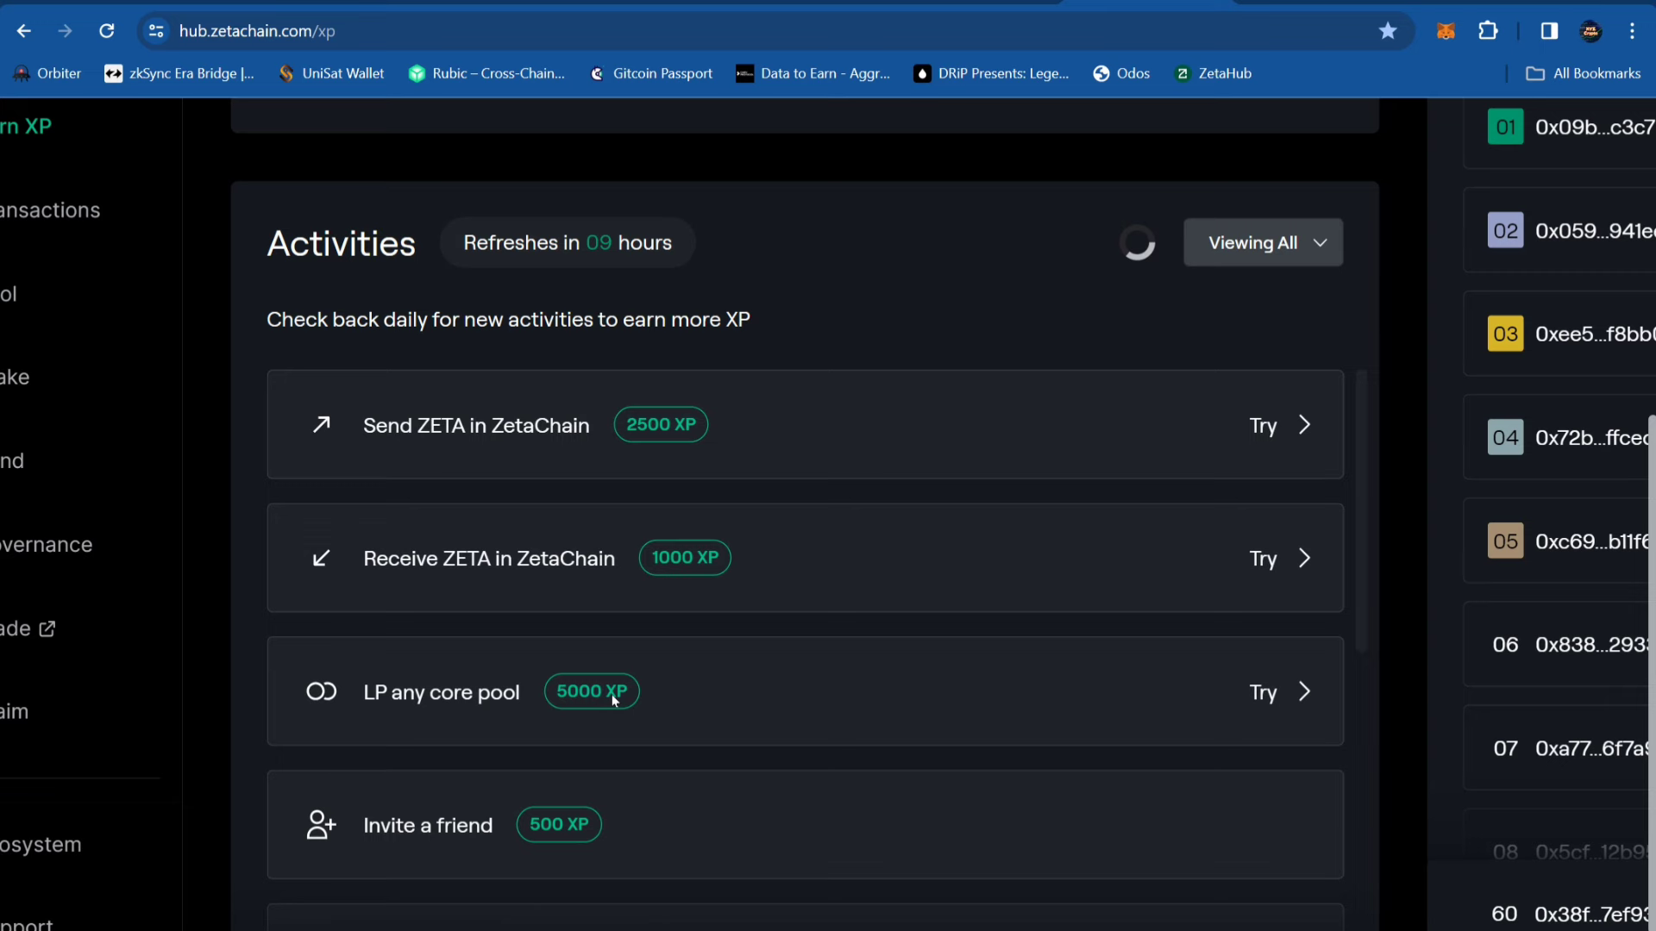
Open the LP any core pool activity and bring up the deposit form of the ZETA/BNB pool
click(1302, 695)
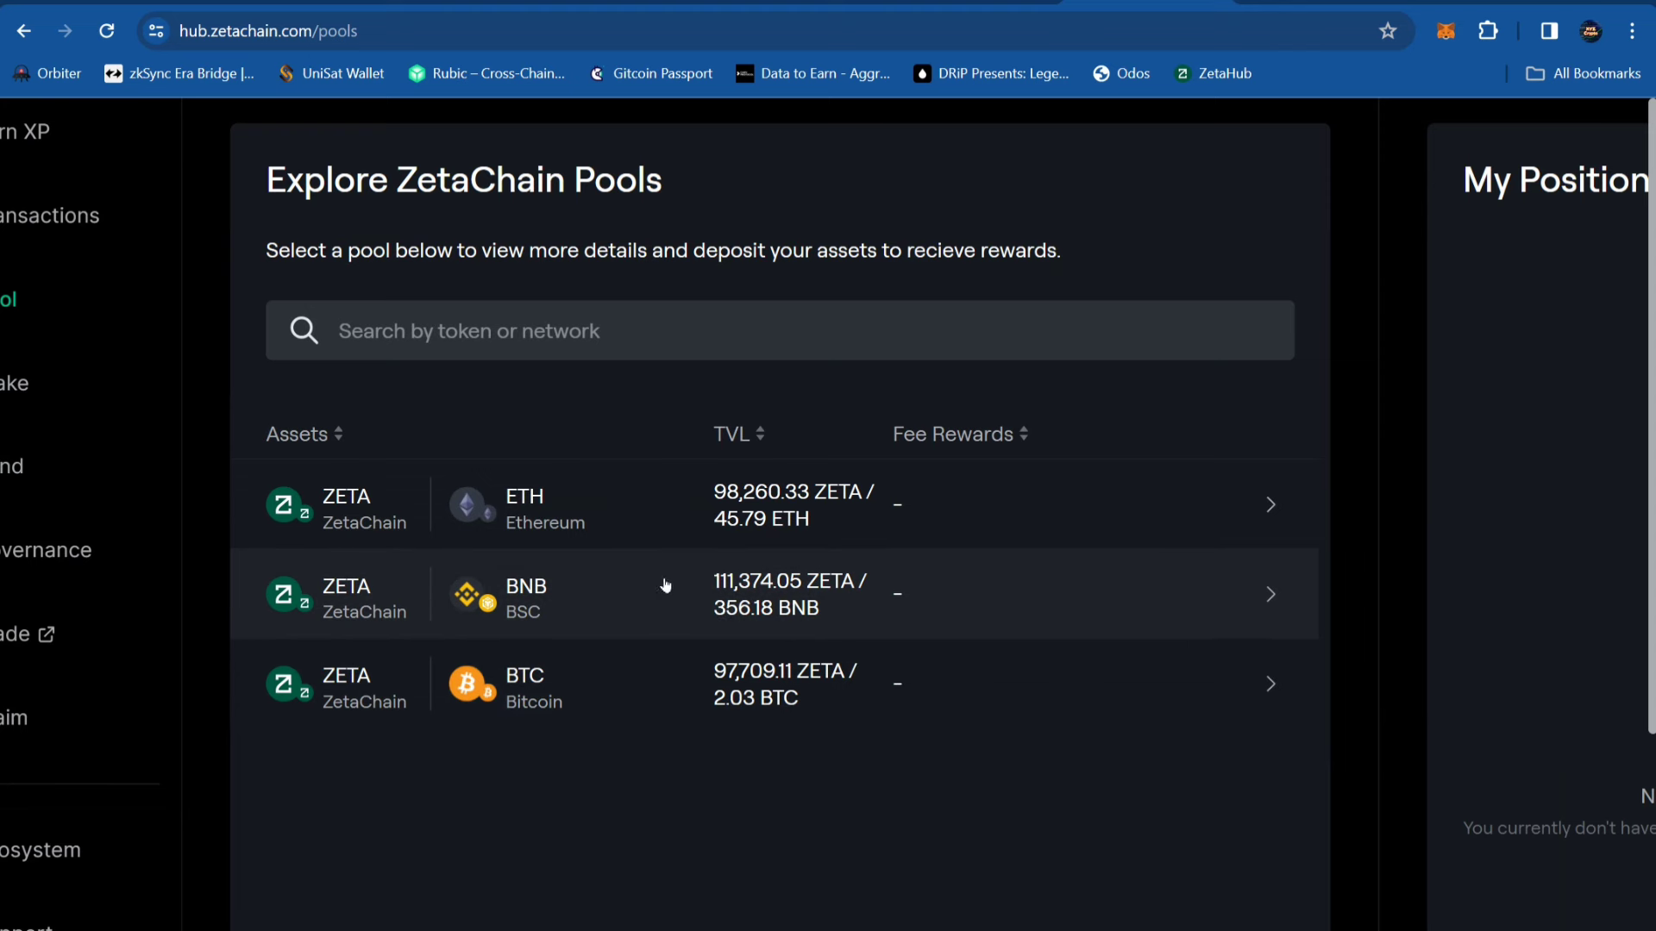
click(664, 576)
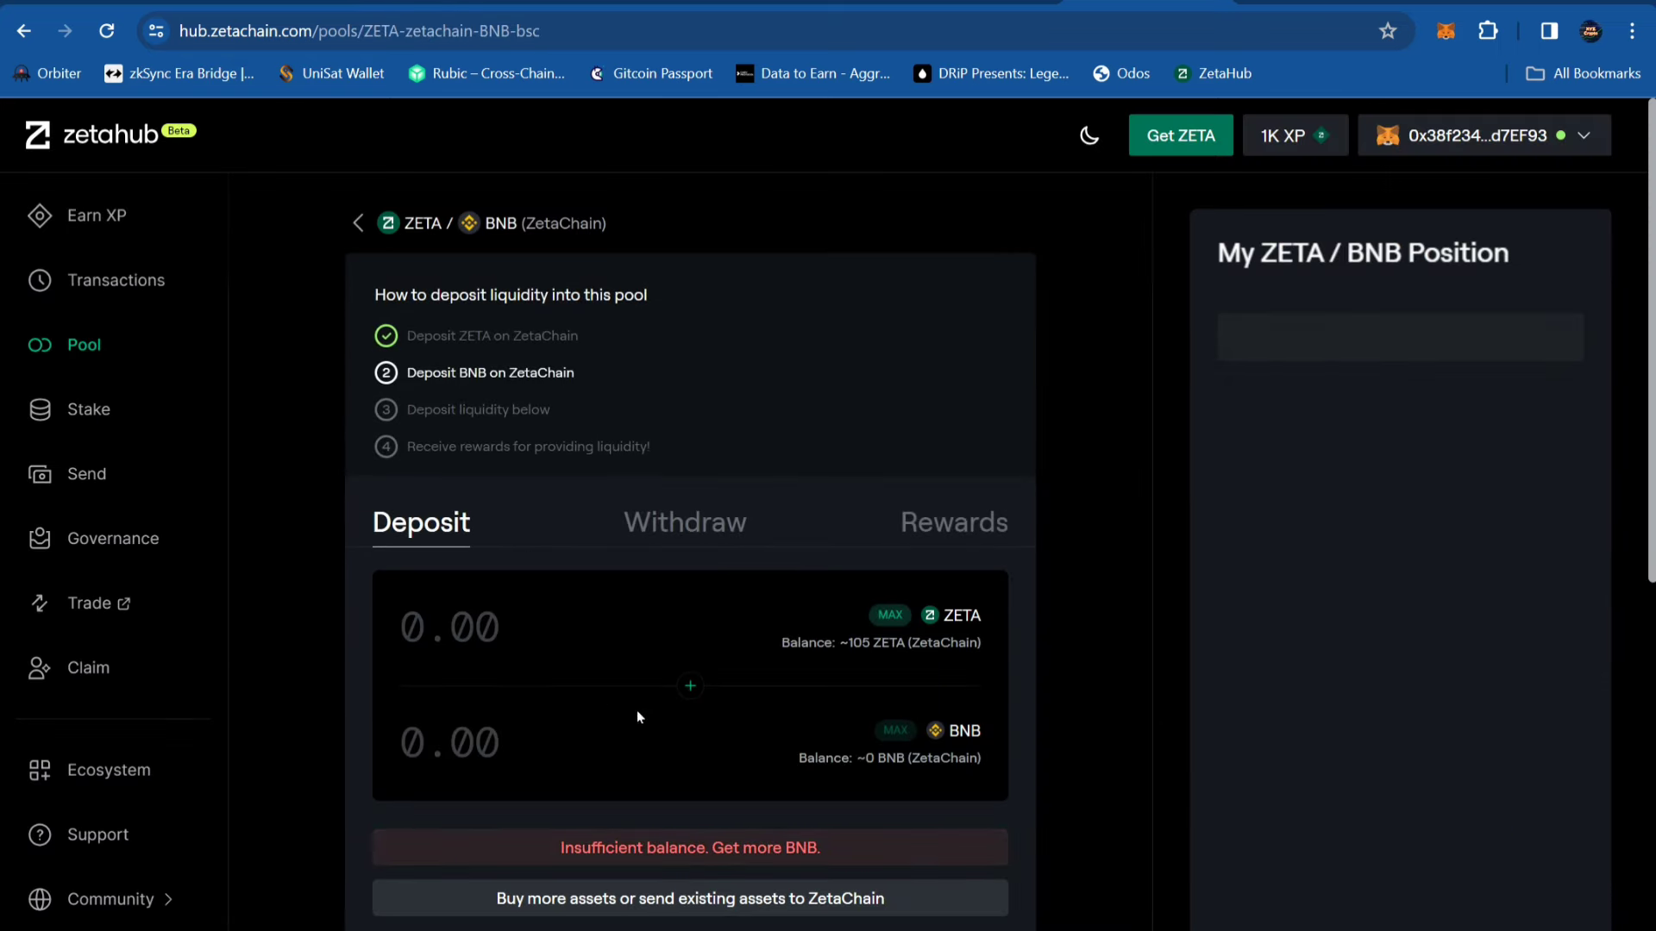
scroll(676, 822, down, 2)
scroll(690, 627, up, 5)
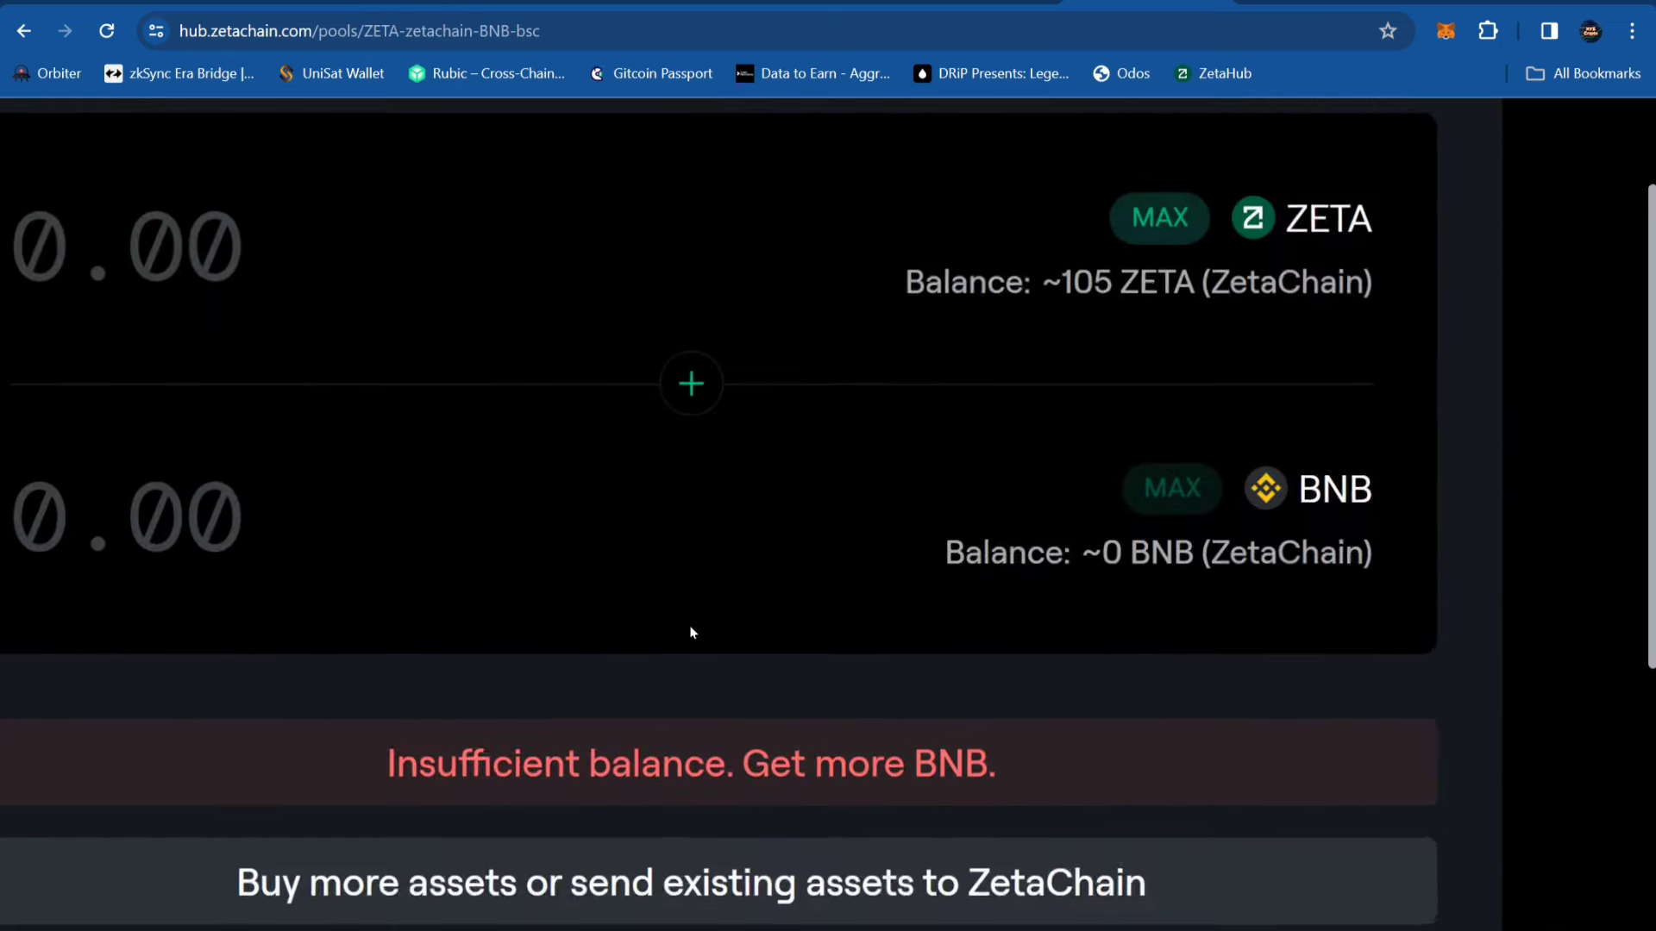
scroll(397, 723, down, 5)
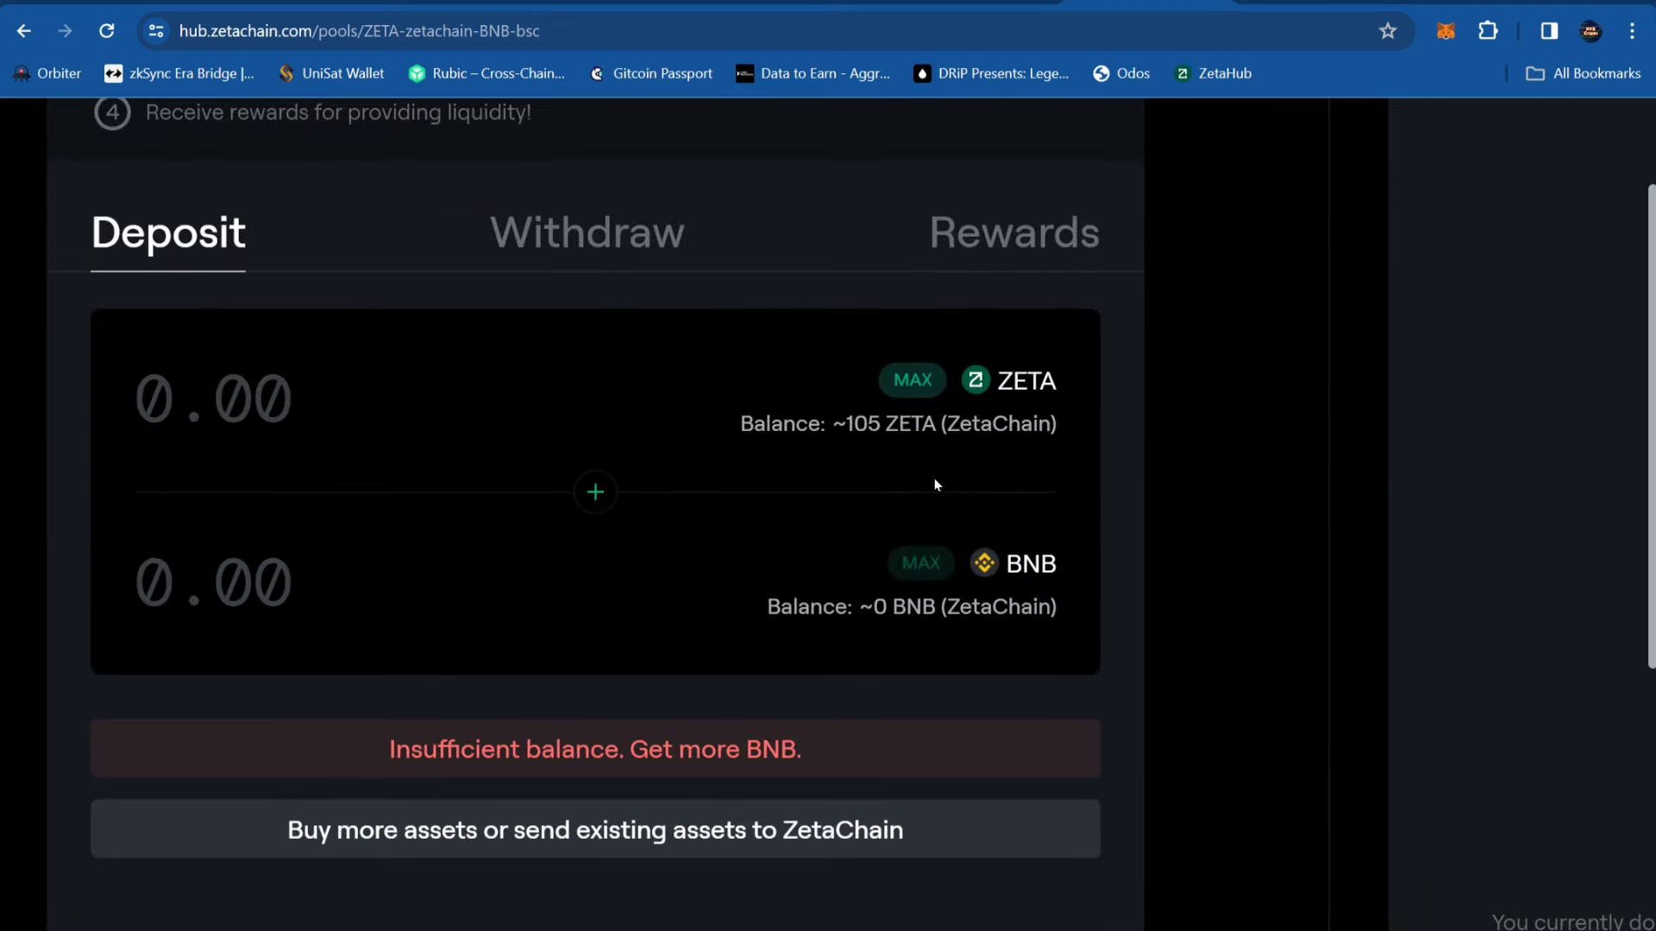
Fill the pool's ZETA deposit amount with the maximum available balance
click(912, 380)
scroll(926, 384, down, 5)
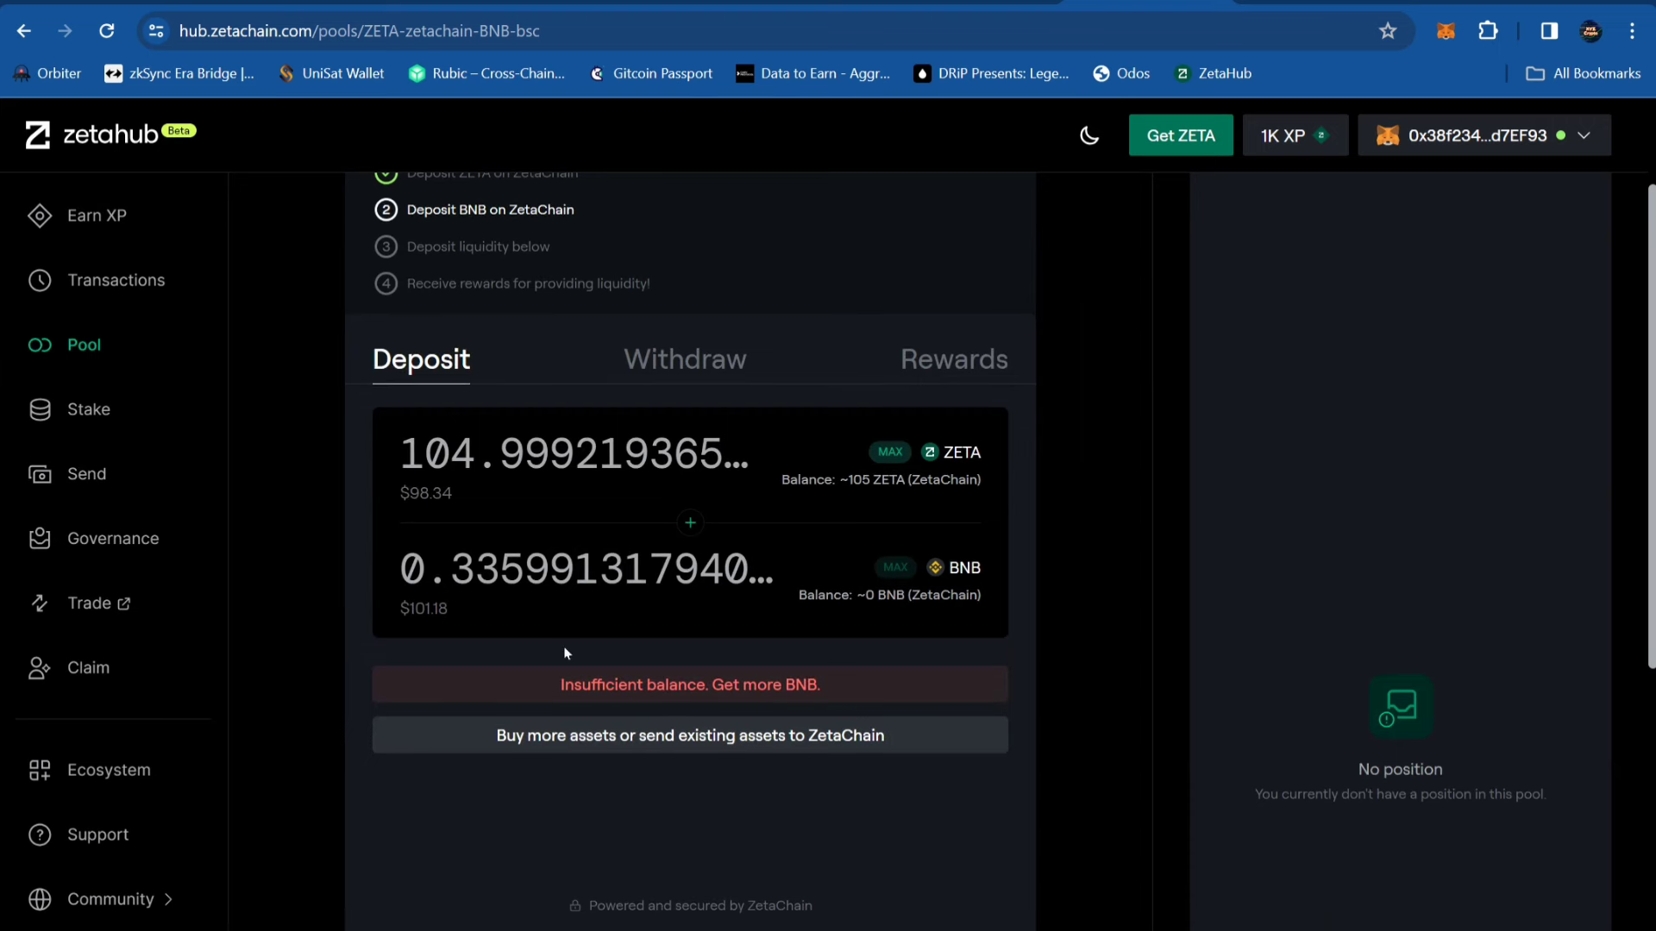
scroll(524, 395, up, 1)
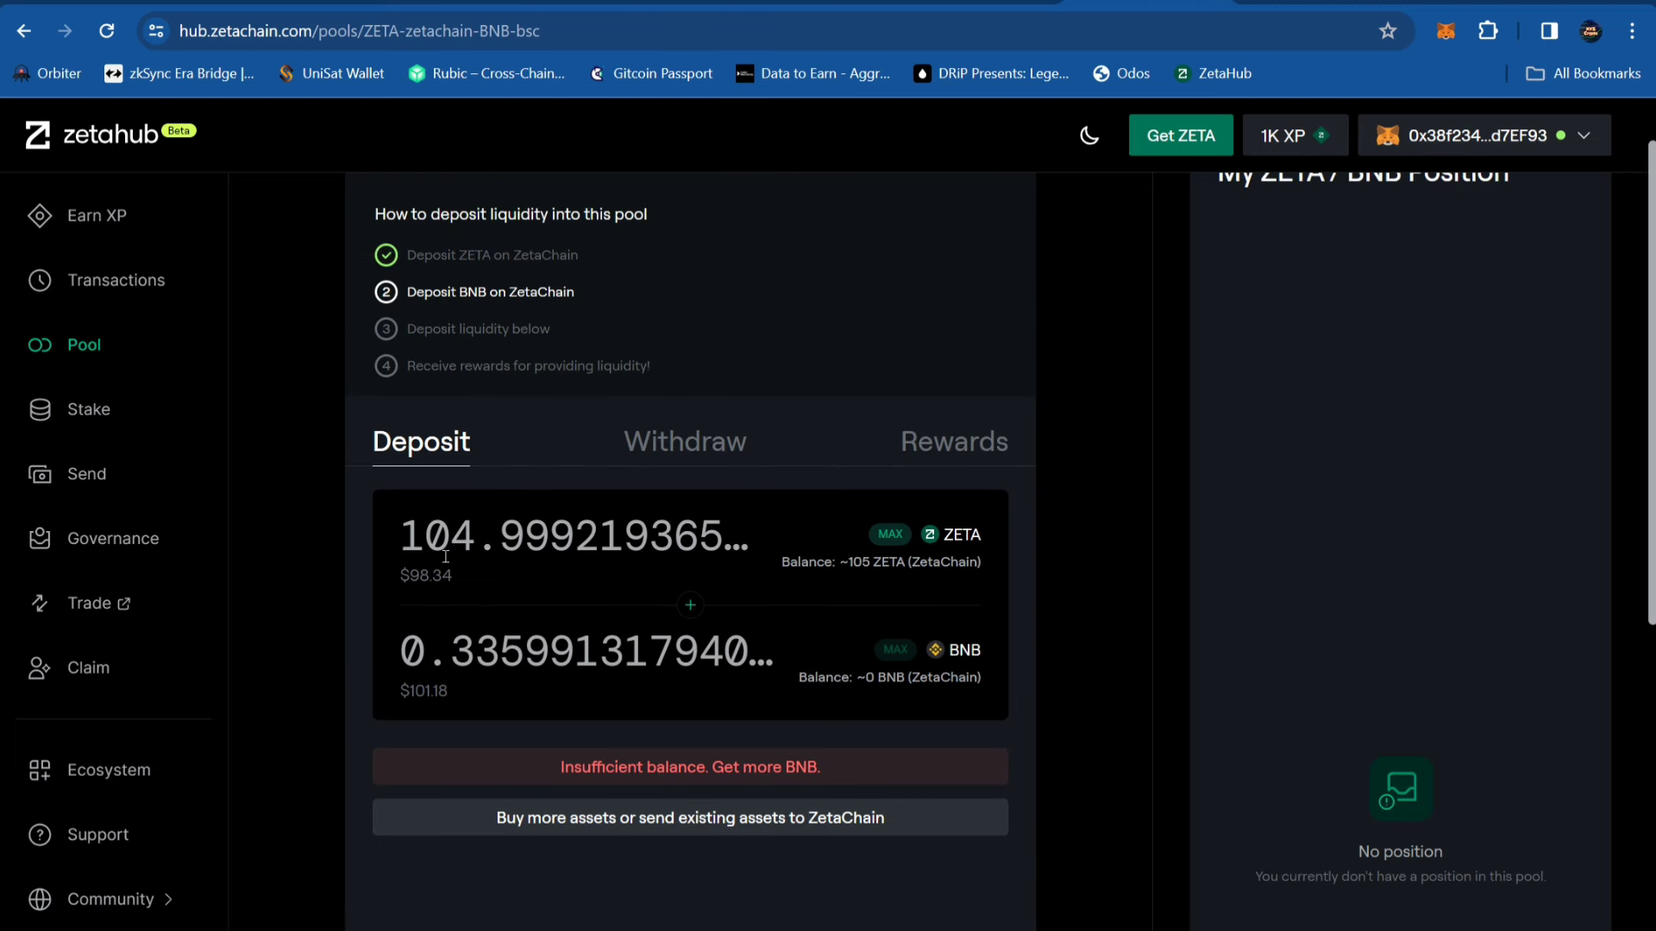
Open the MetaMask wallet to check its ZETA balance against the pool's deposit requirements
click(1488, 31)
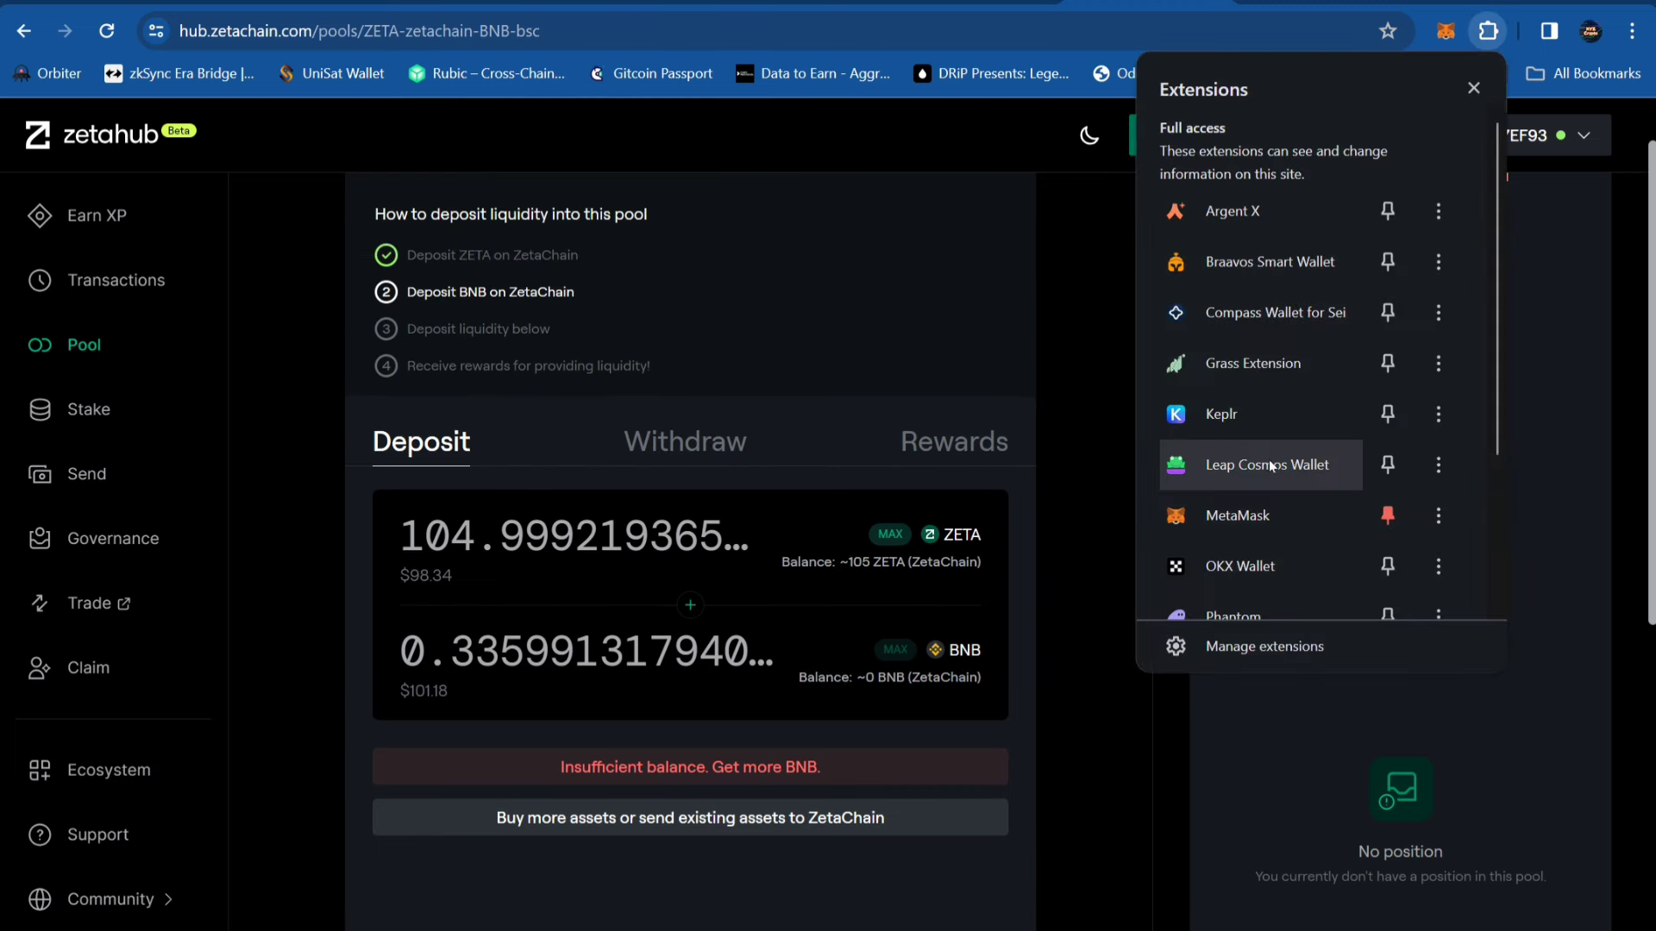
click(1229, 521)
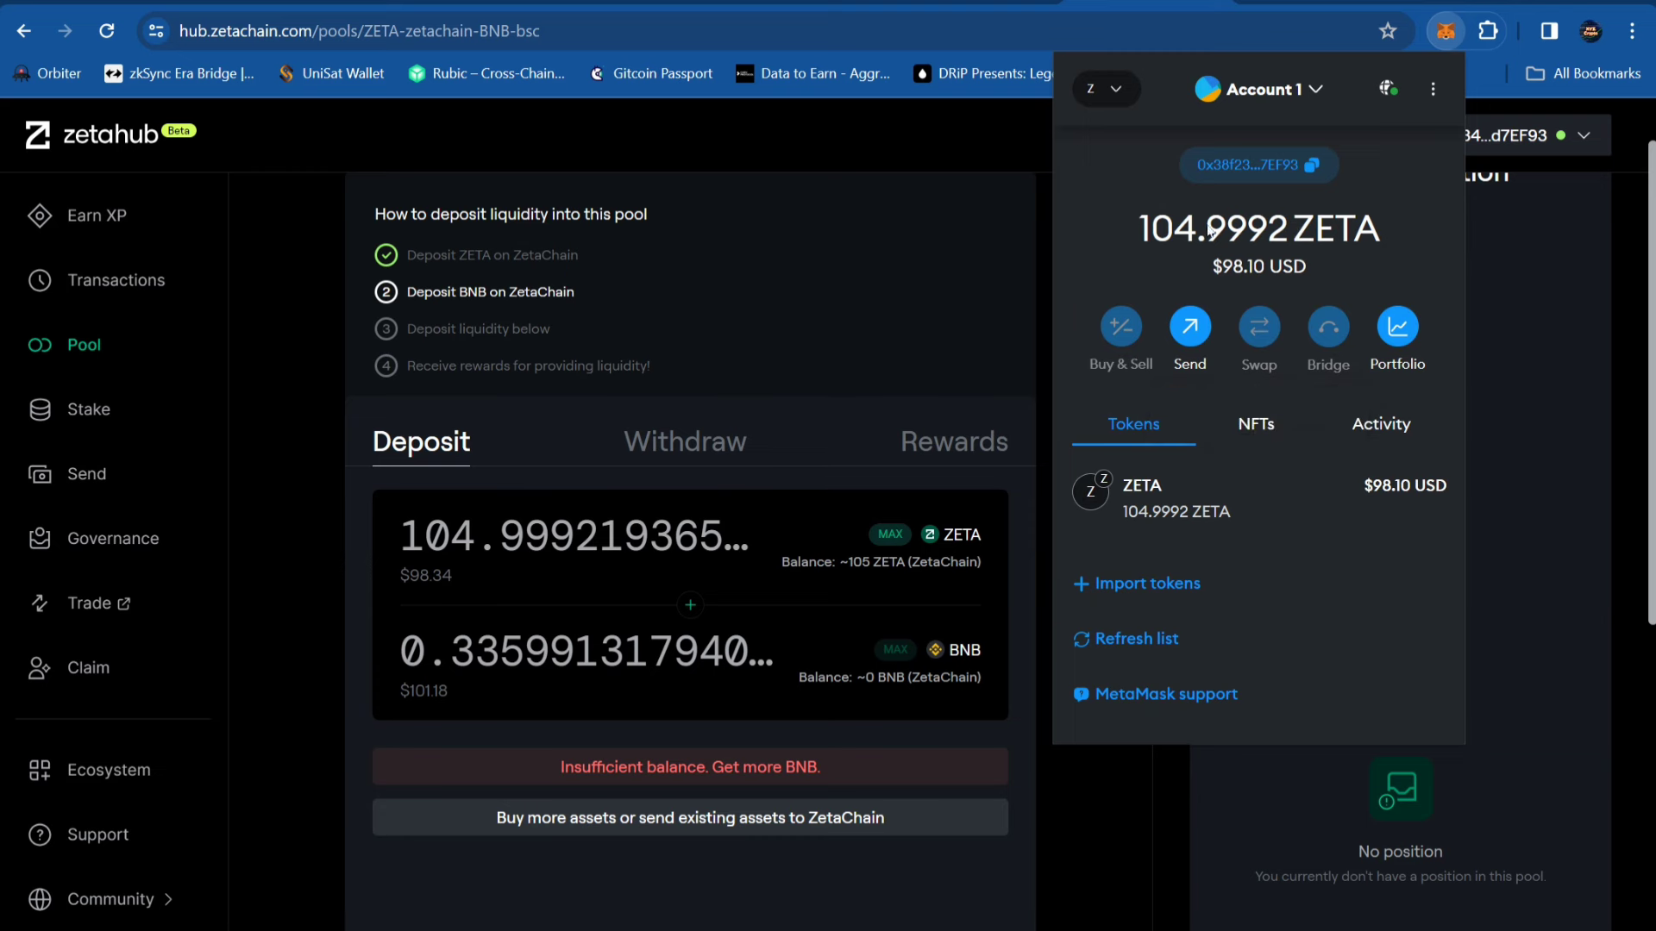
double_click(1137, 228)
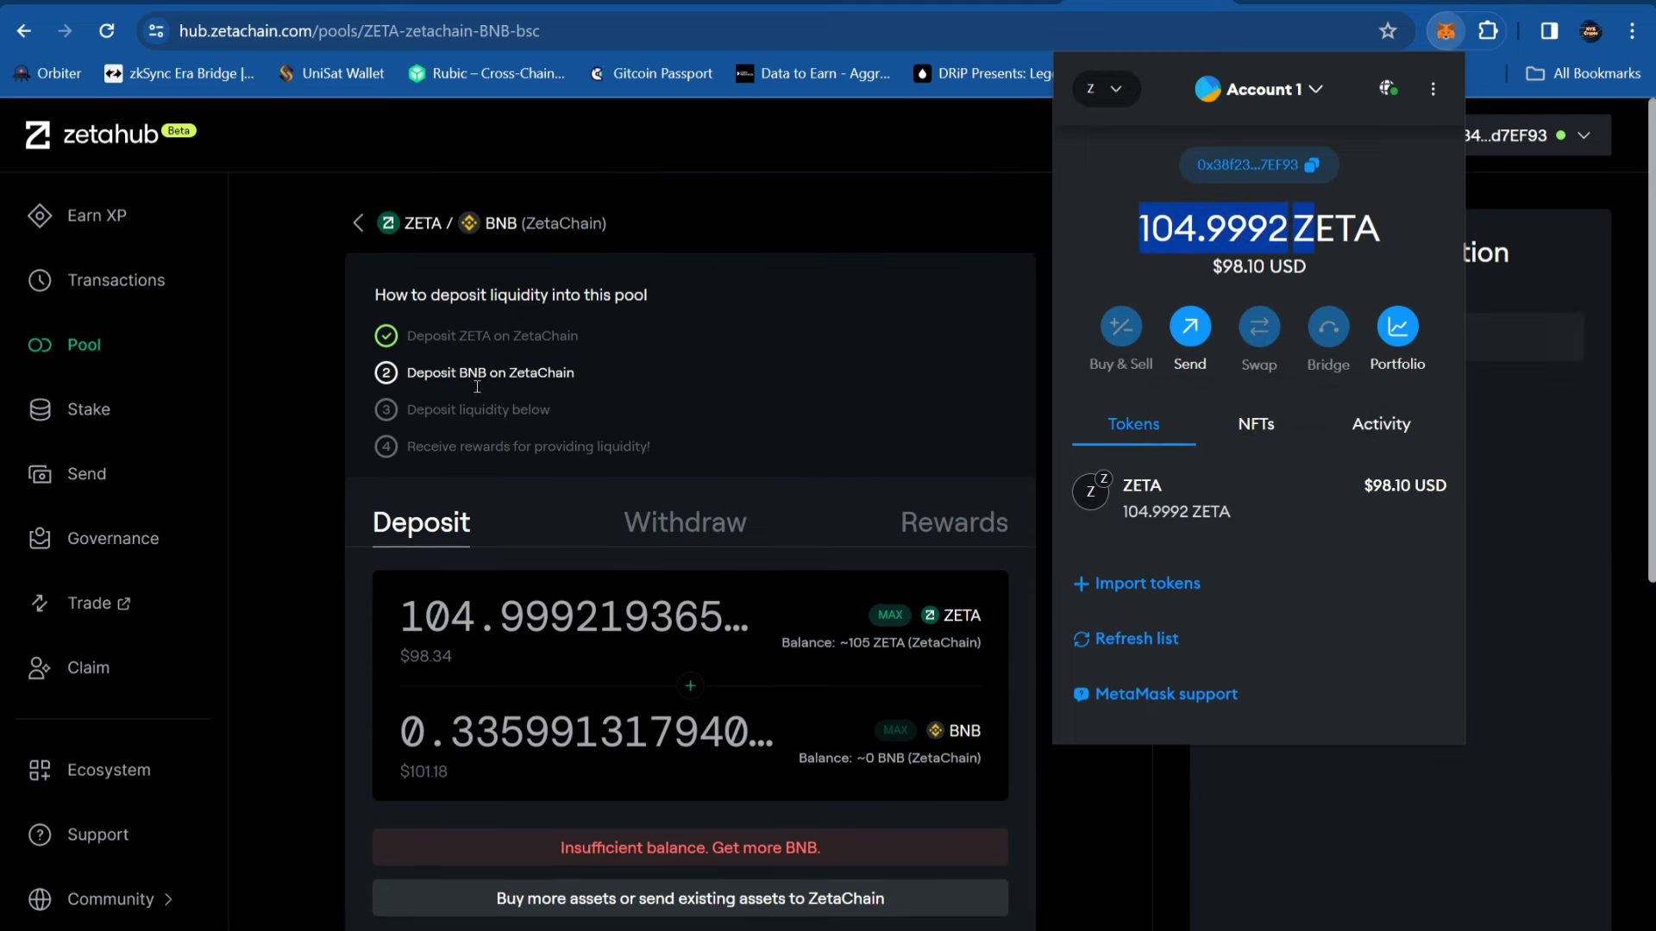
scroll(706, 691, down, 6)
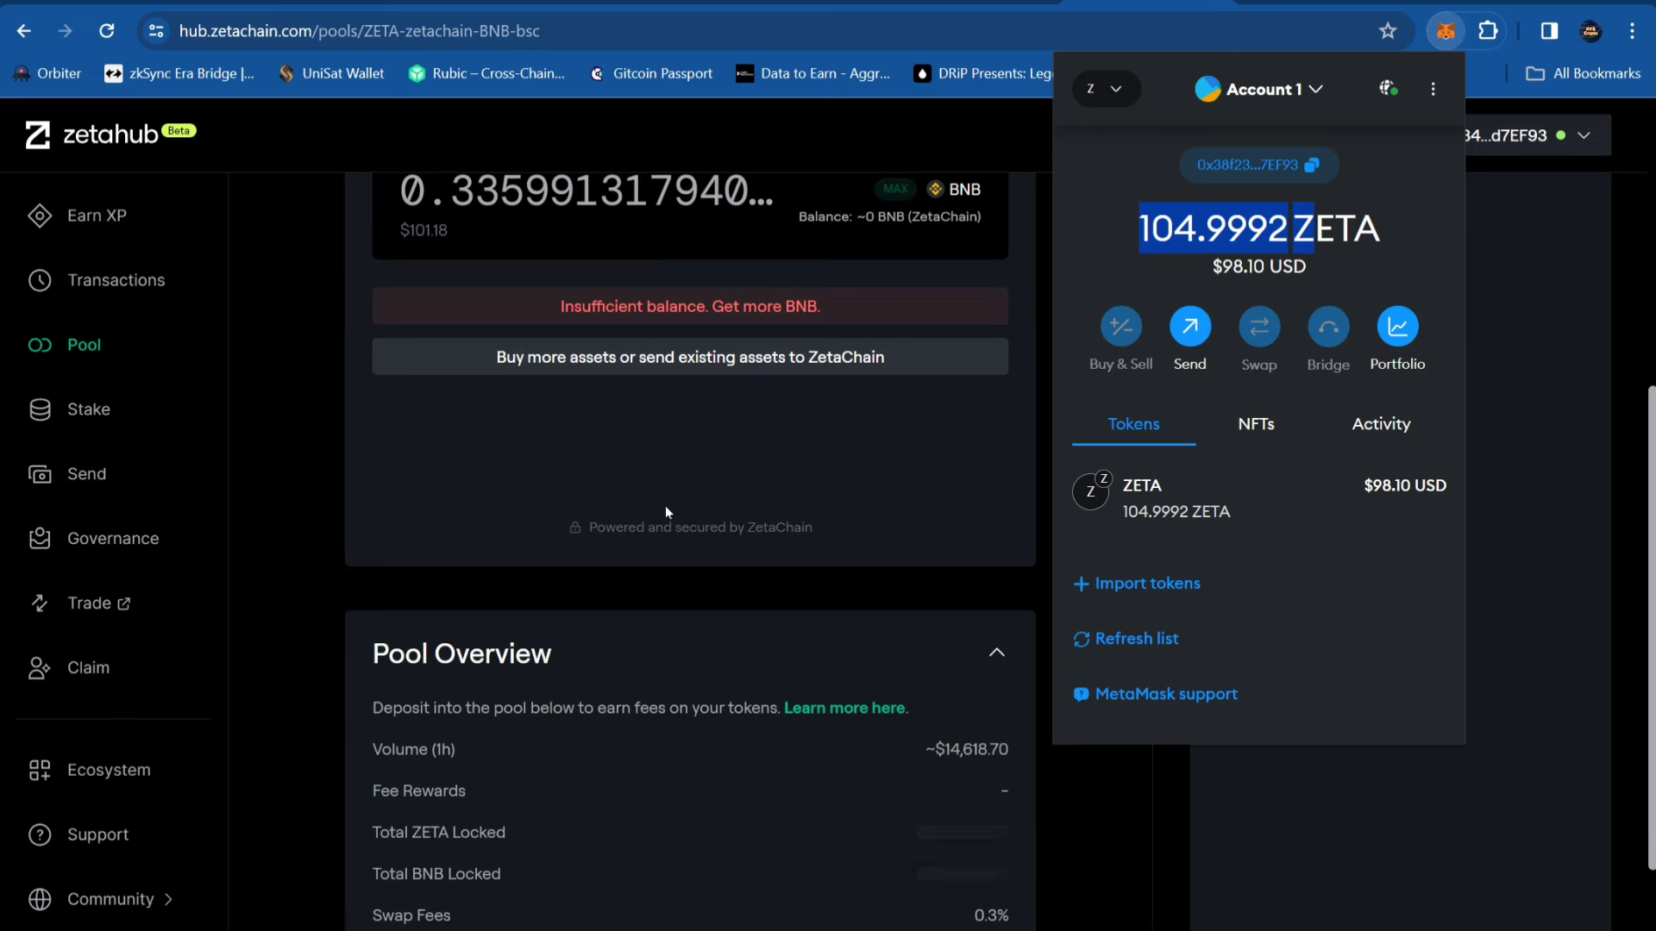
scroll(666, 512, up, 6)
Return to the Earn XP page and examine the XP dashboard and the full Activities list again
click(72, 230)
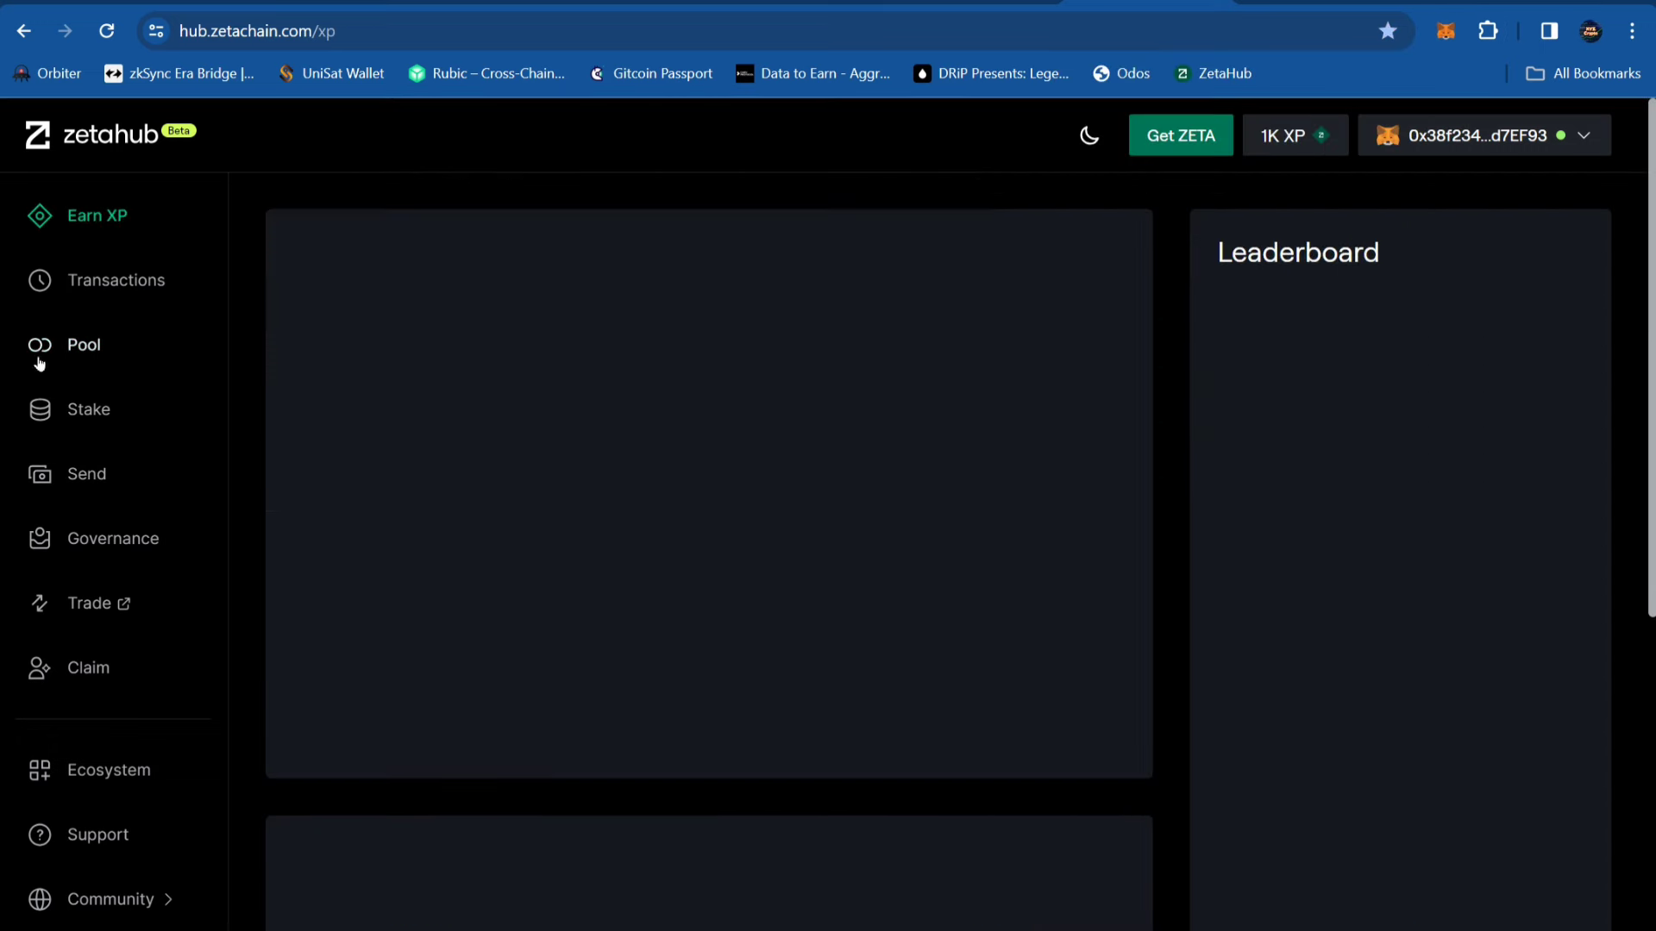
scroll(840, 642, down, 8)
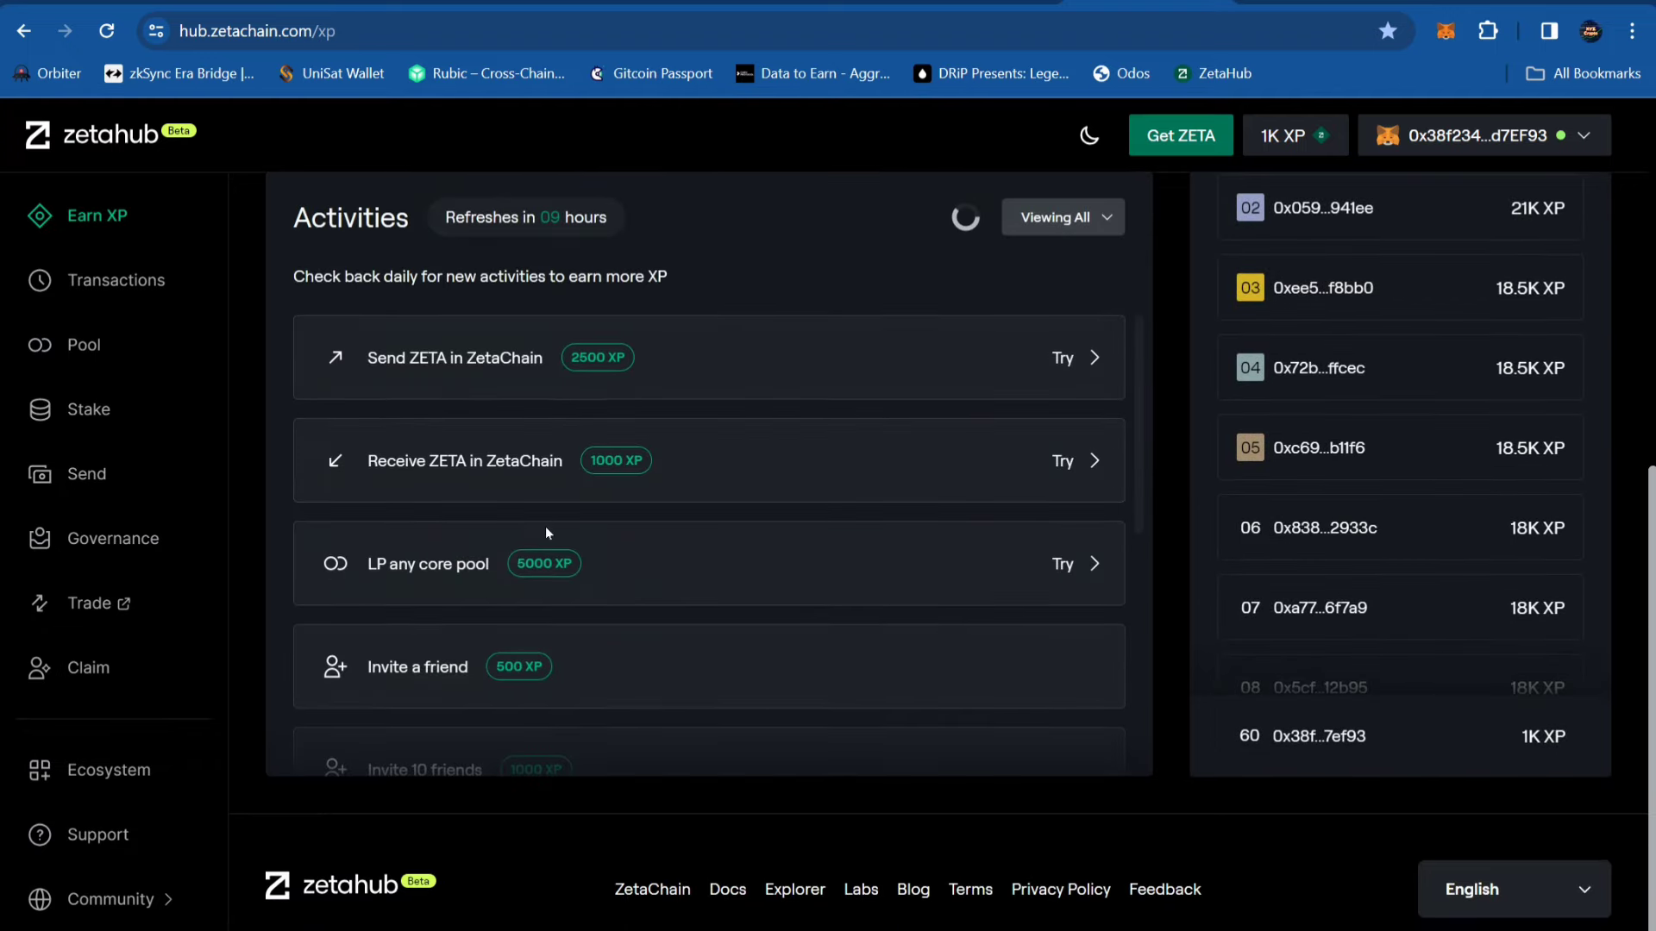
scroll(545, 527, down, 5)
scroll(545, 526, up, 10)
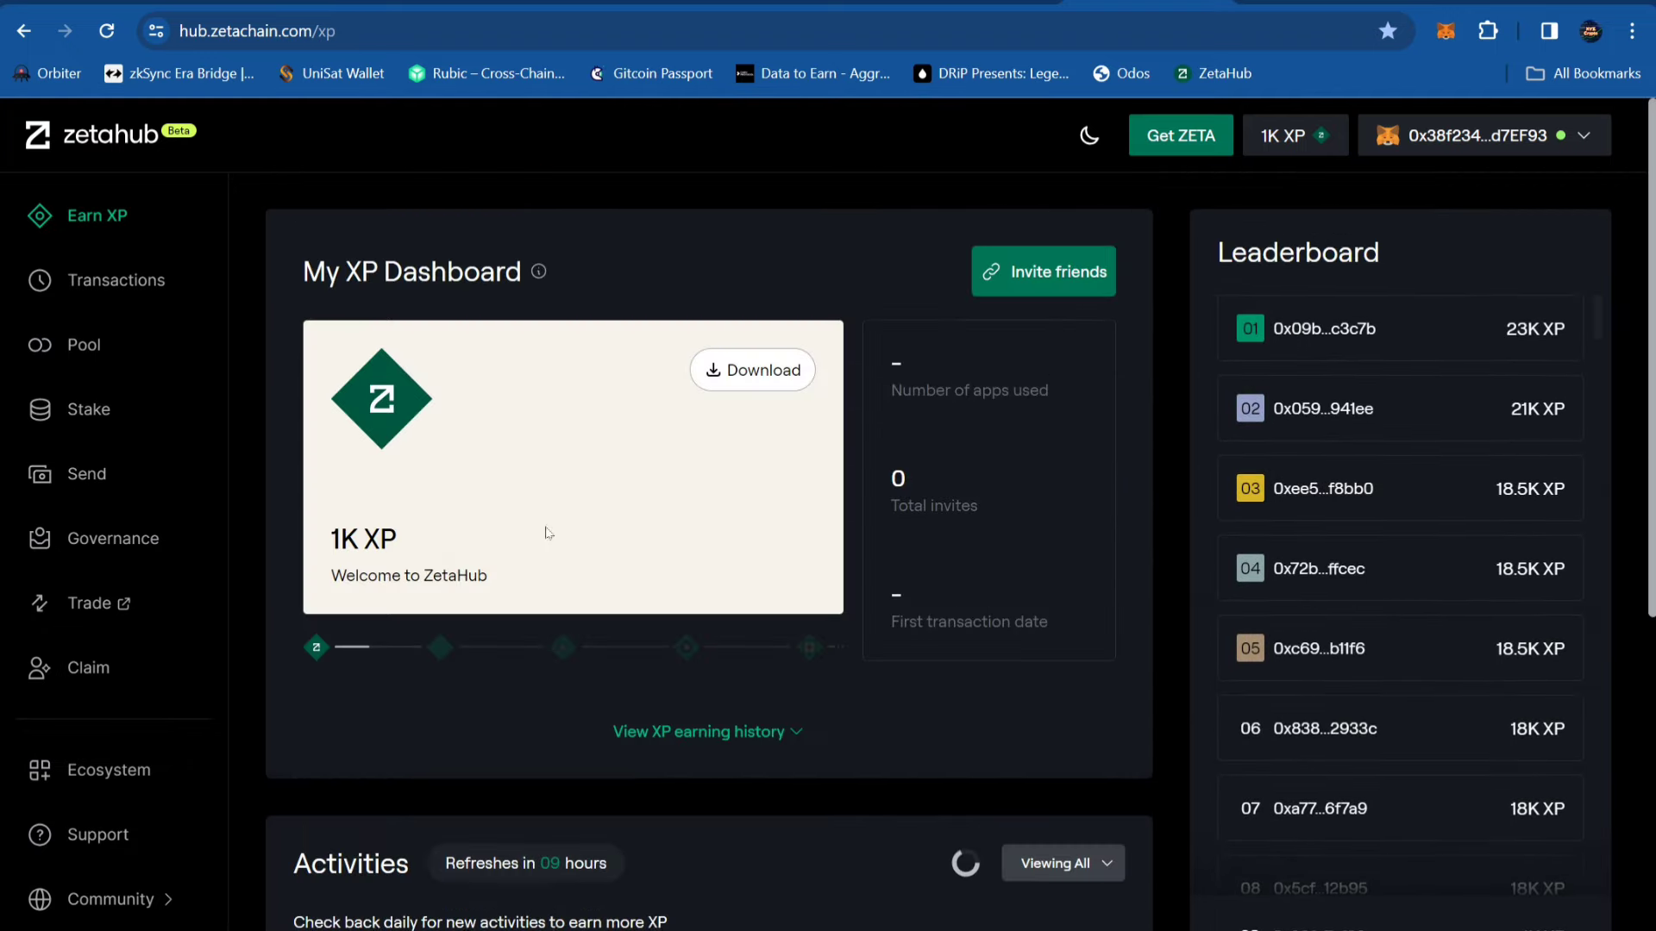
scroll(654, 731, down, 4)
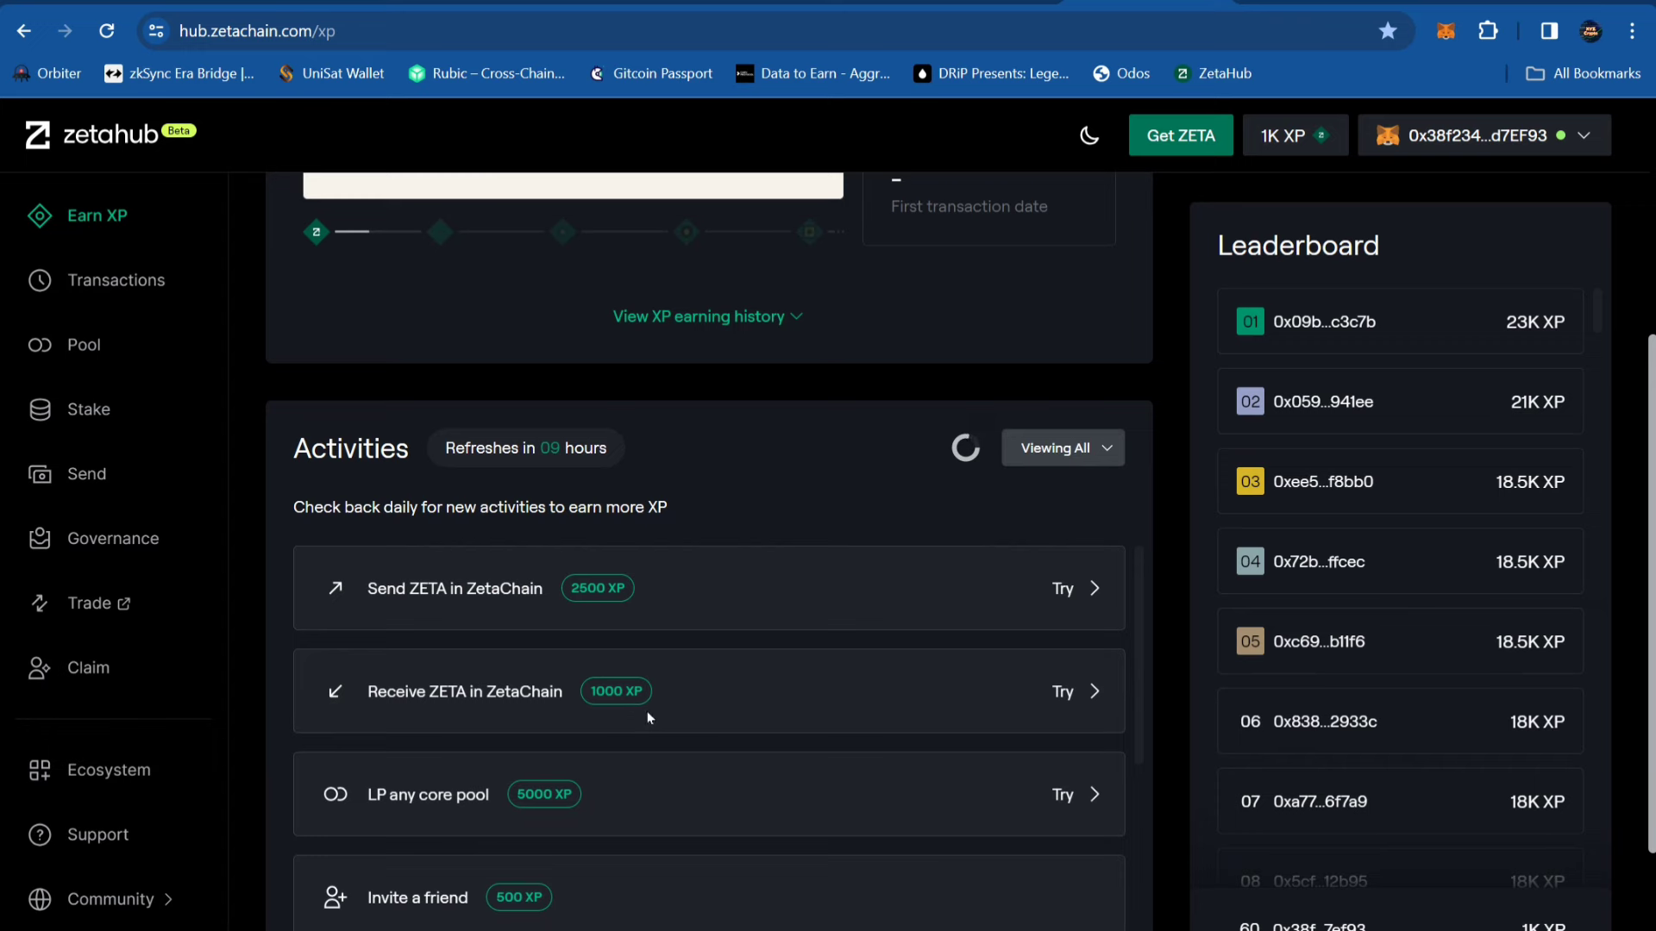
scroll(652, 709, up, 4)
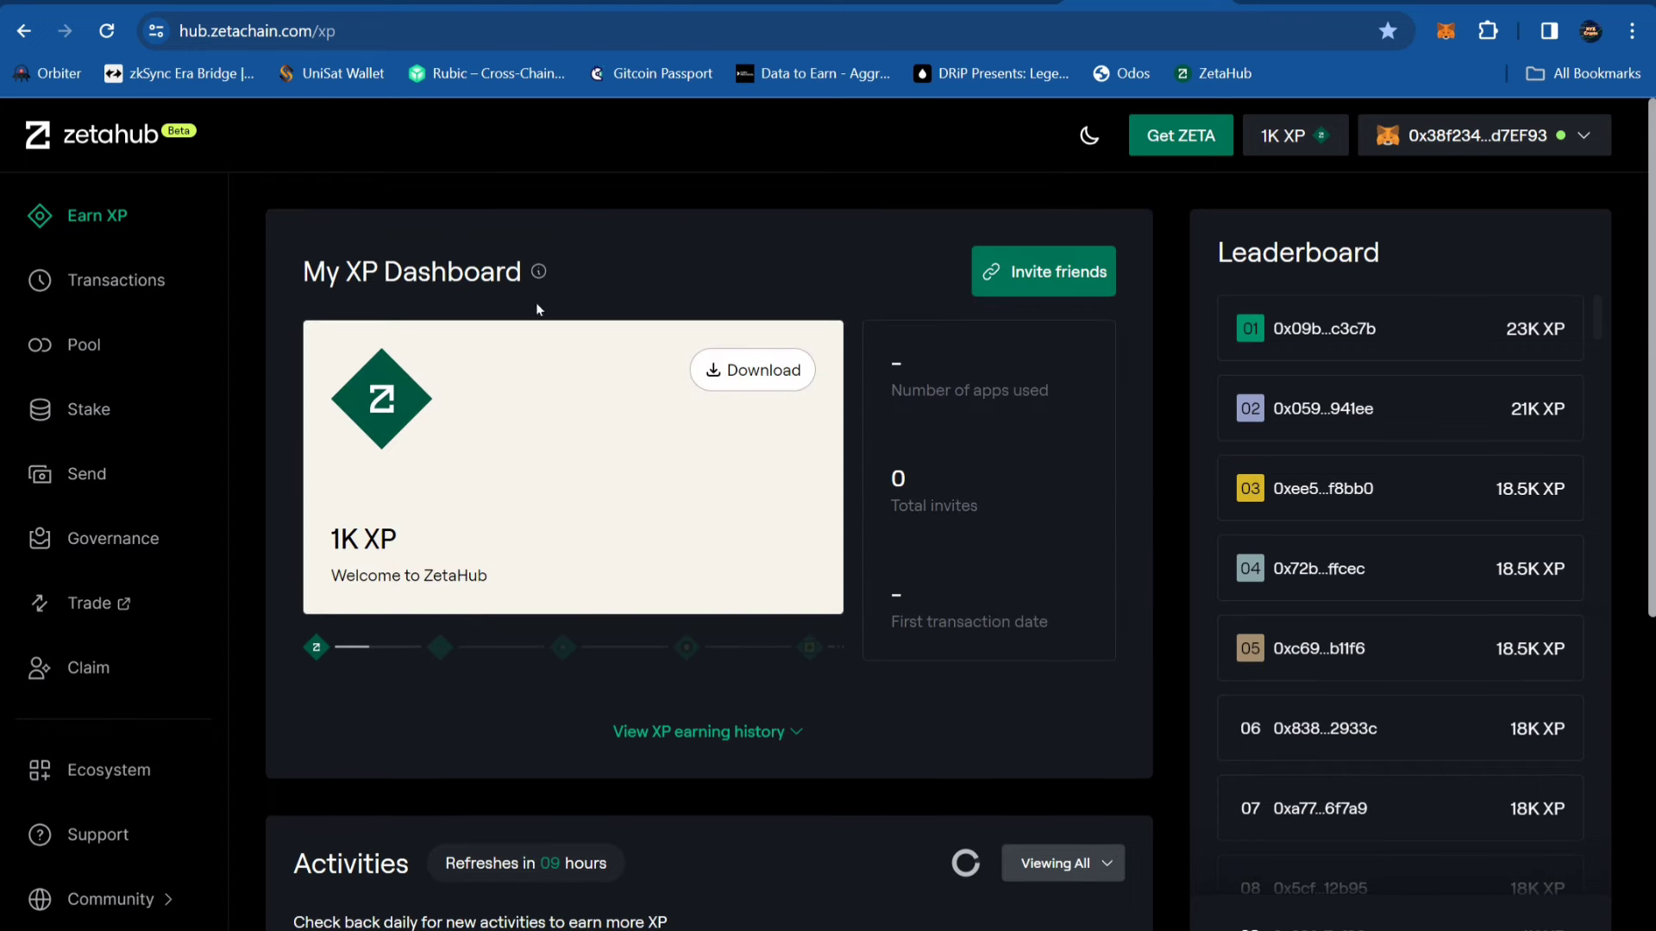
scroll(361, 266, down, 2)
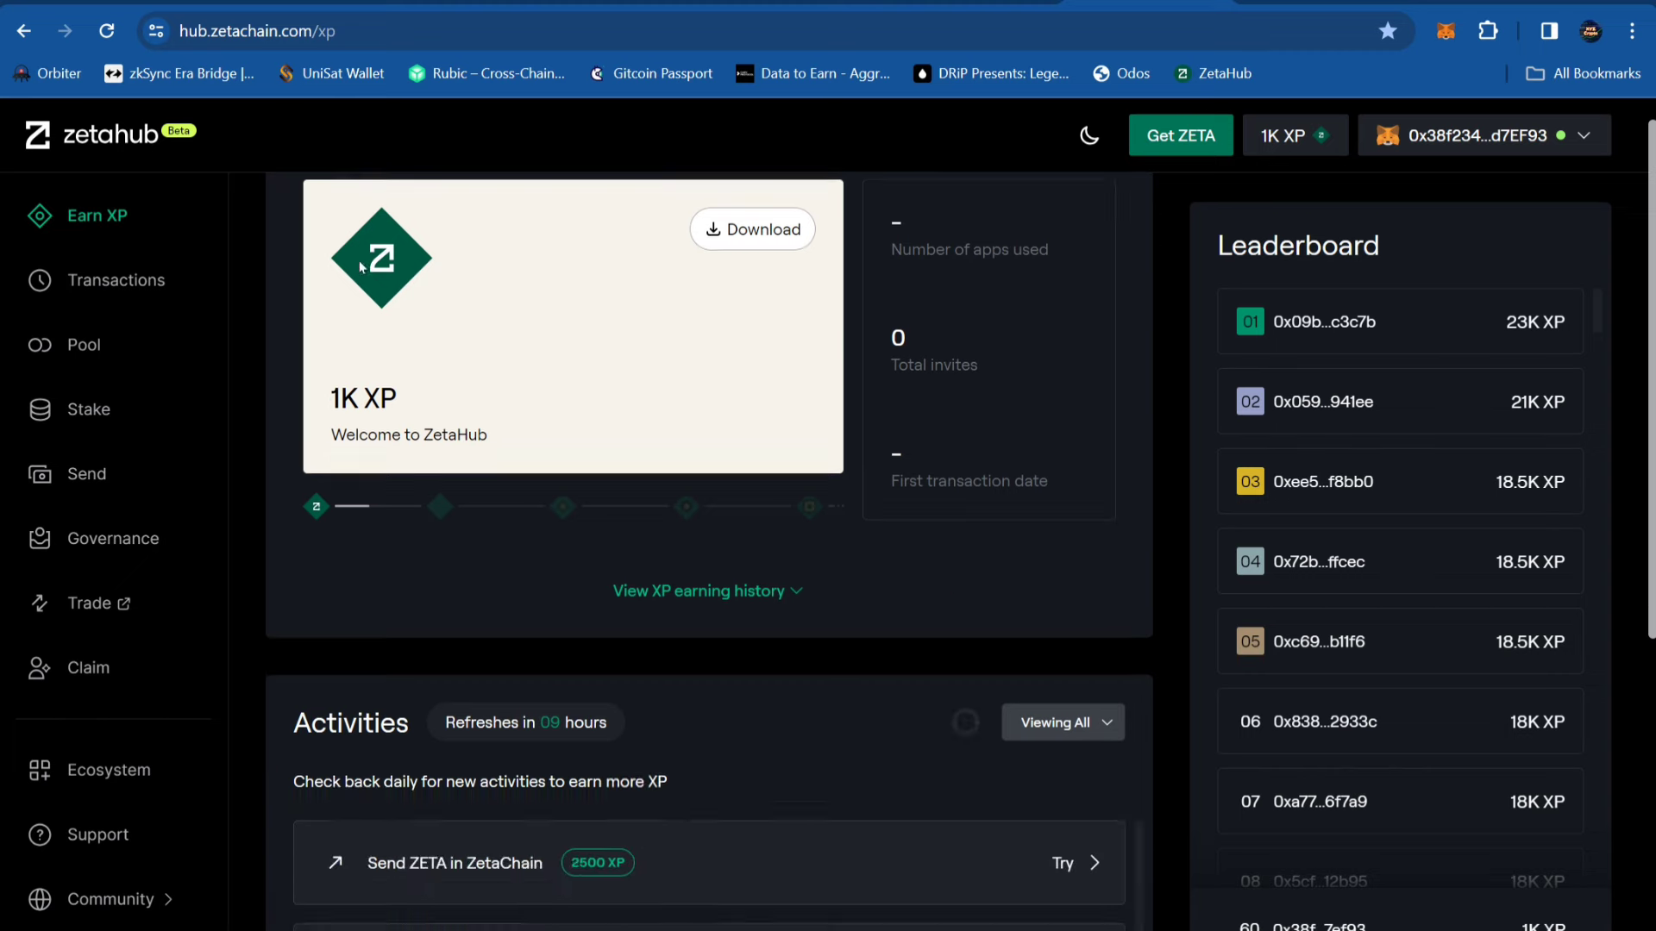
scroll(518, 362, down, 5)
scroll(664, 458, down, 5)
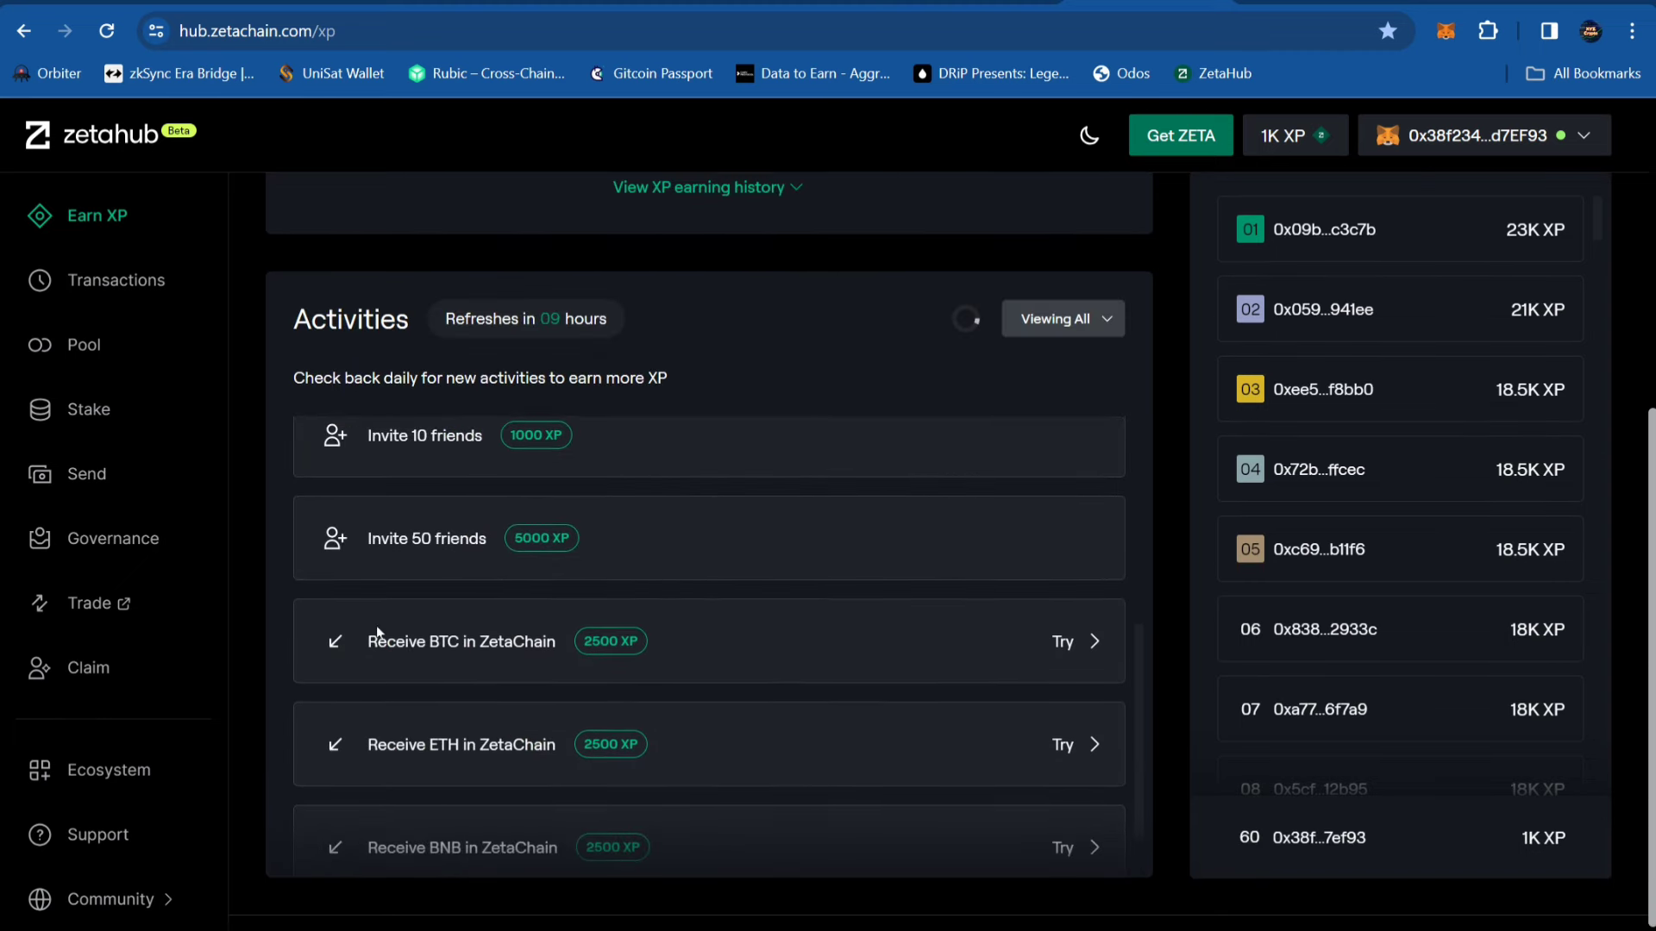
scroll(163, 555, up, 6)
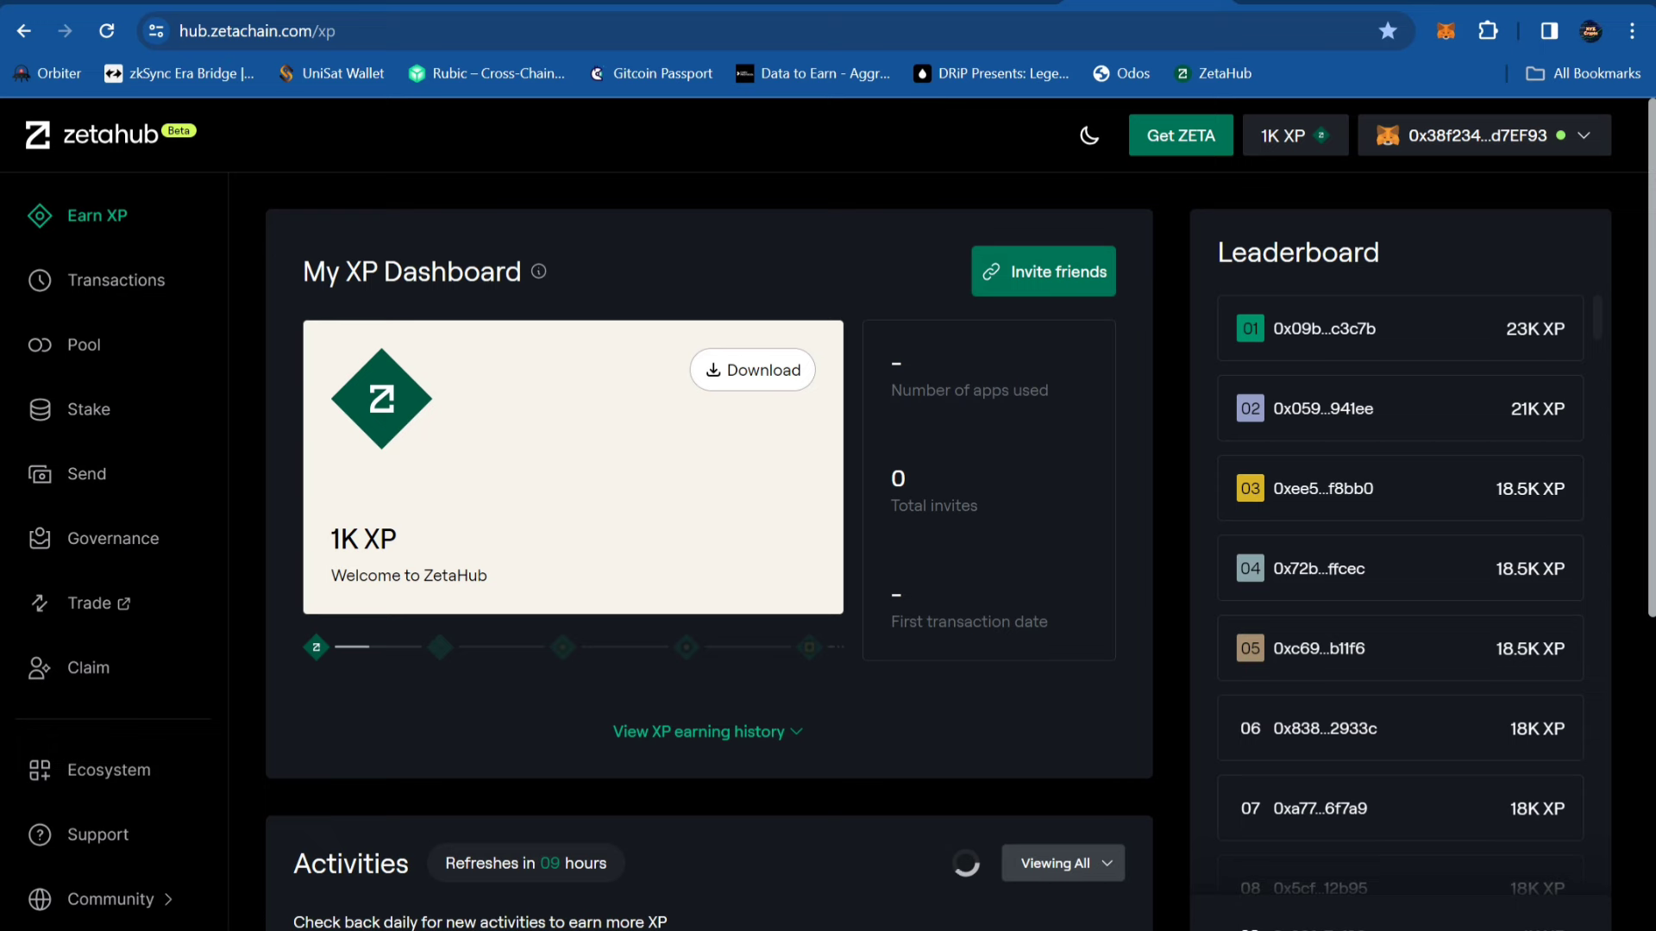
Switch to Telegram to view the #important post in the XYZ Crypto channel, and return to the browser at Puffer's Chapter 2 quest page
mouse_move(1131, 930)
click(1131, 880)
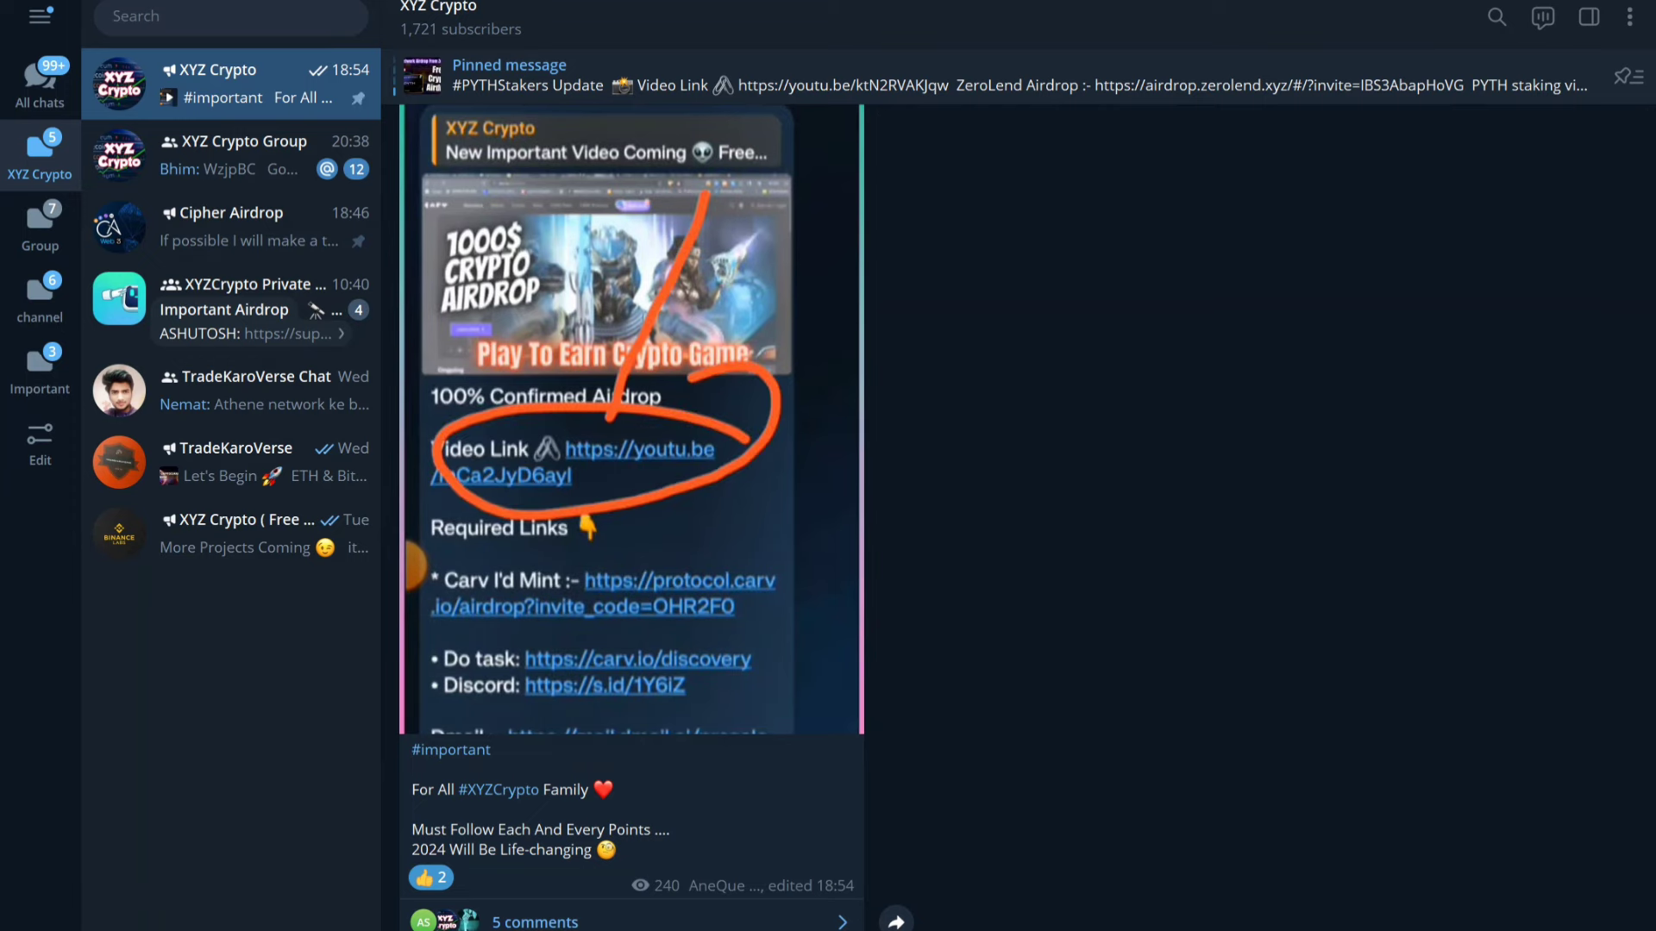
mouse_move(1183, 930)
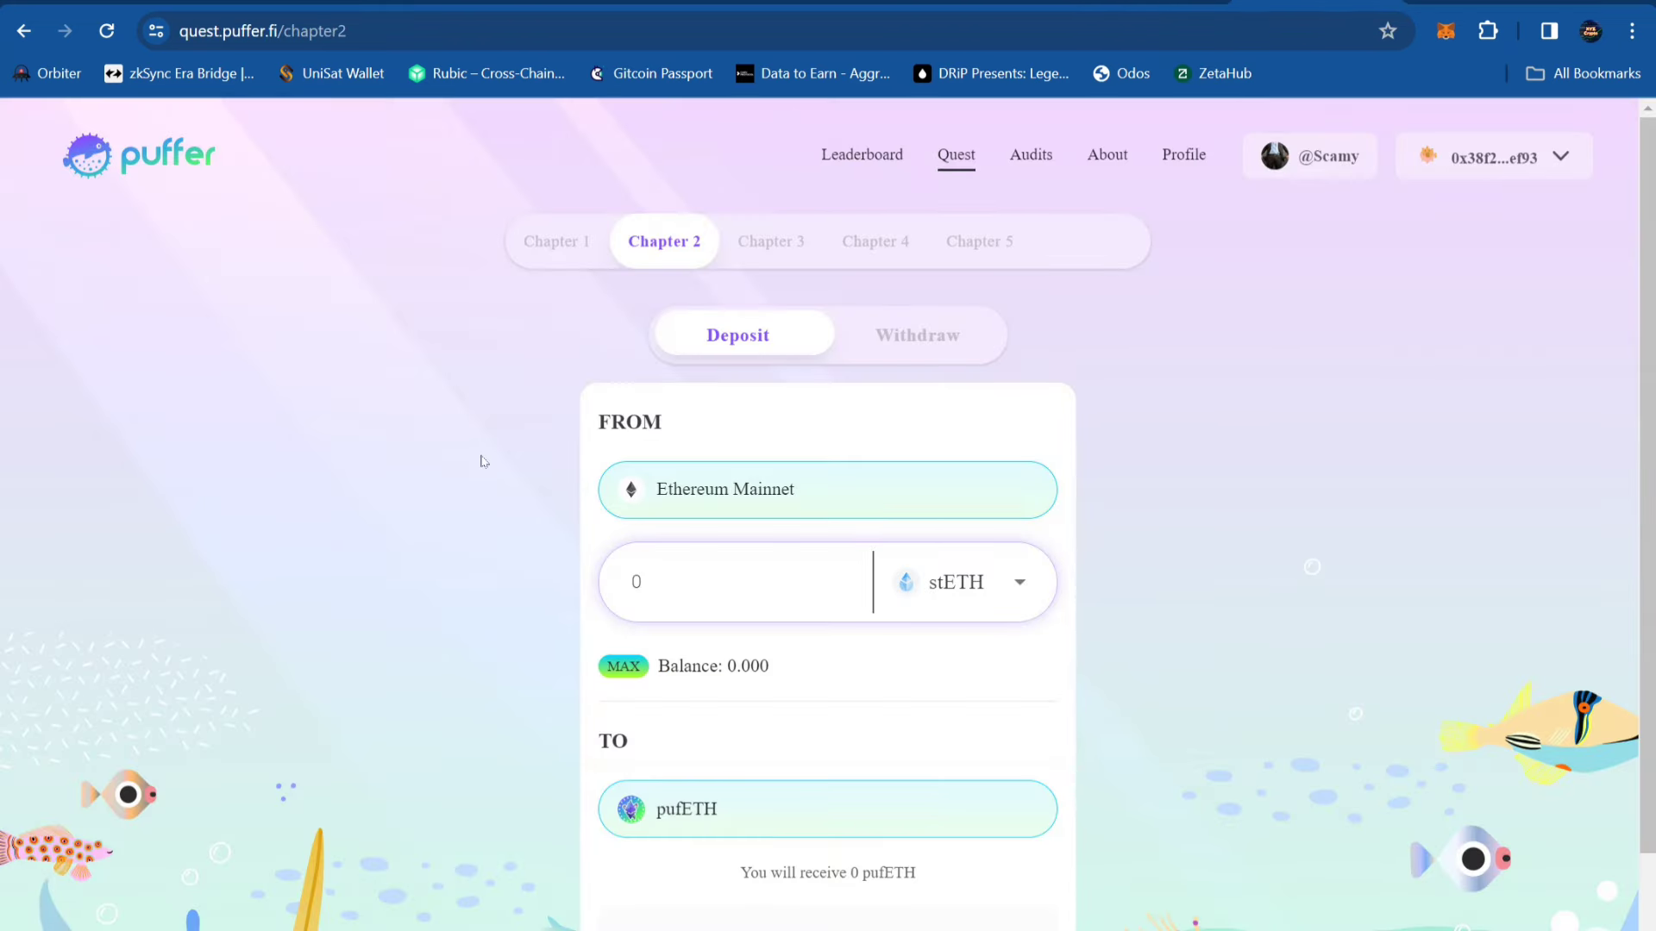
Examine Puffer's Chapter 2 quest page, from the chapter list down to the stETH-to-pufETH deposit form
drag(231, 154, 115, 169)
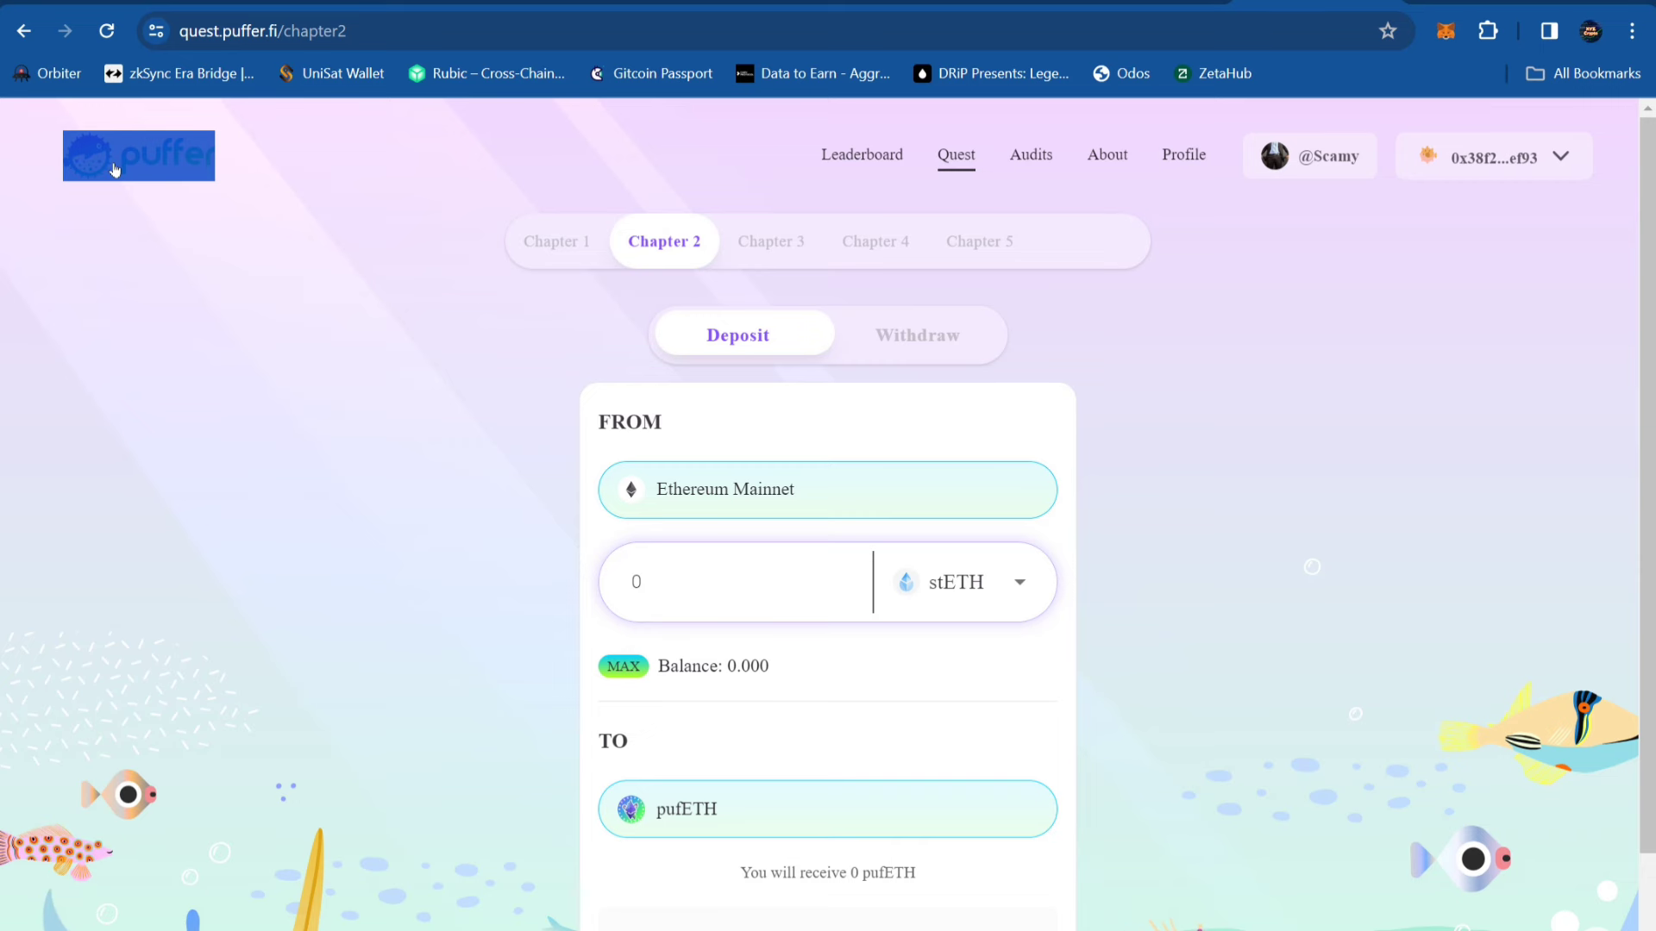
click(580, 250)
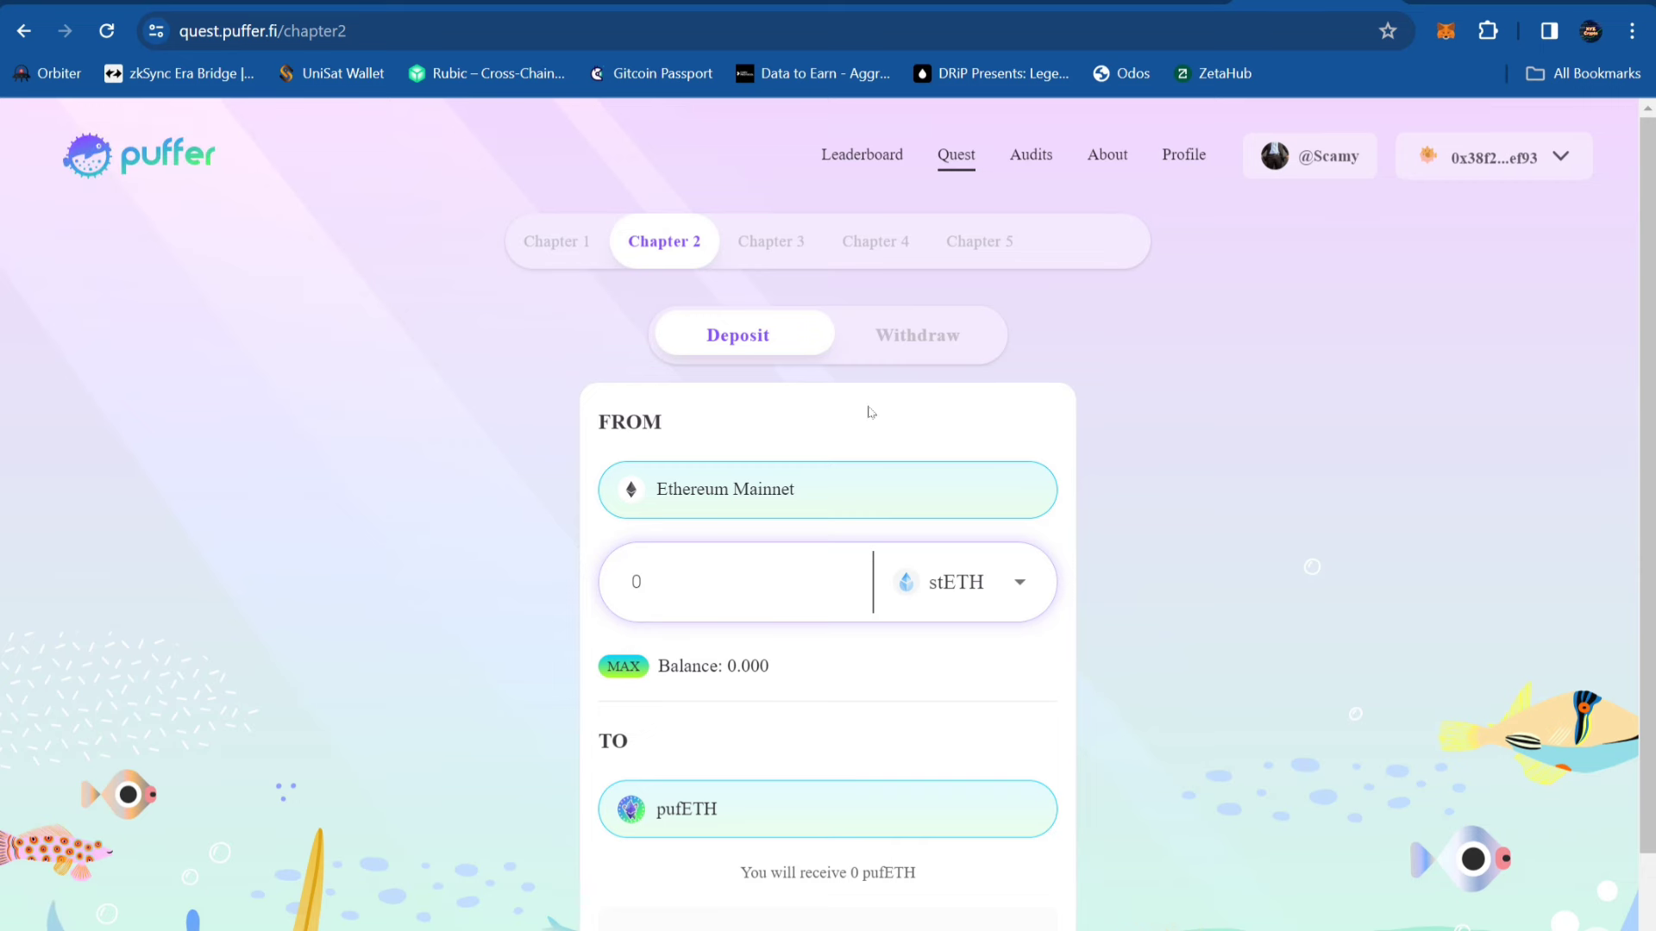
scroll(869, 413, down, 2)
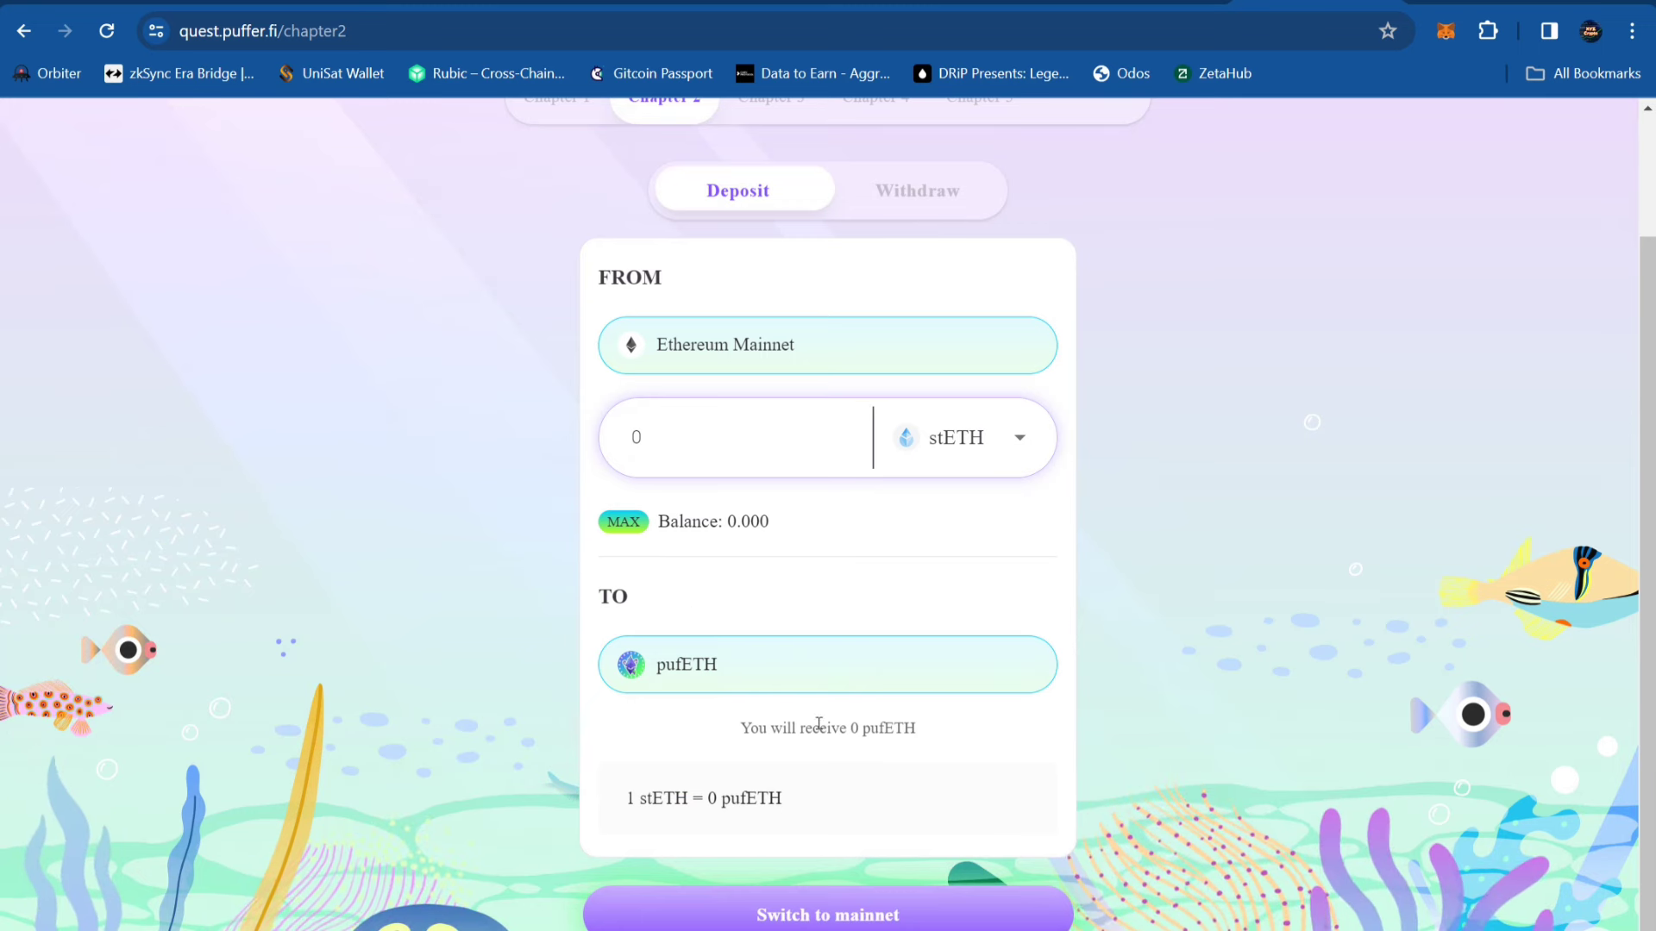
scroll(776, 716, up, 2)
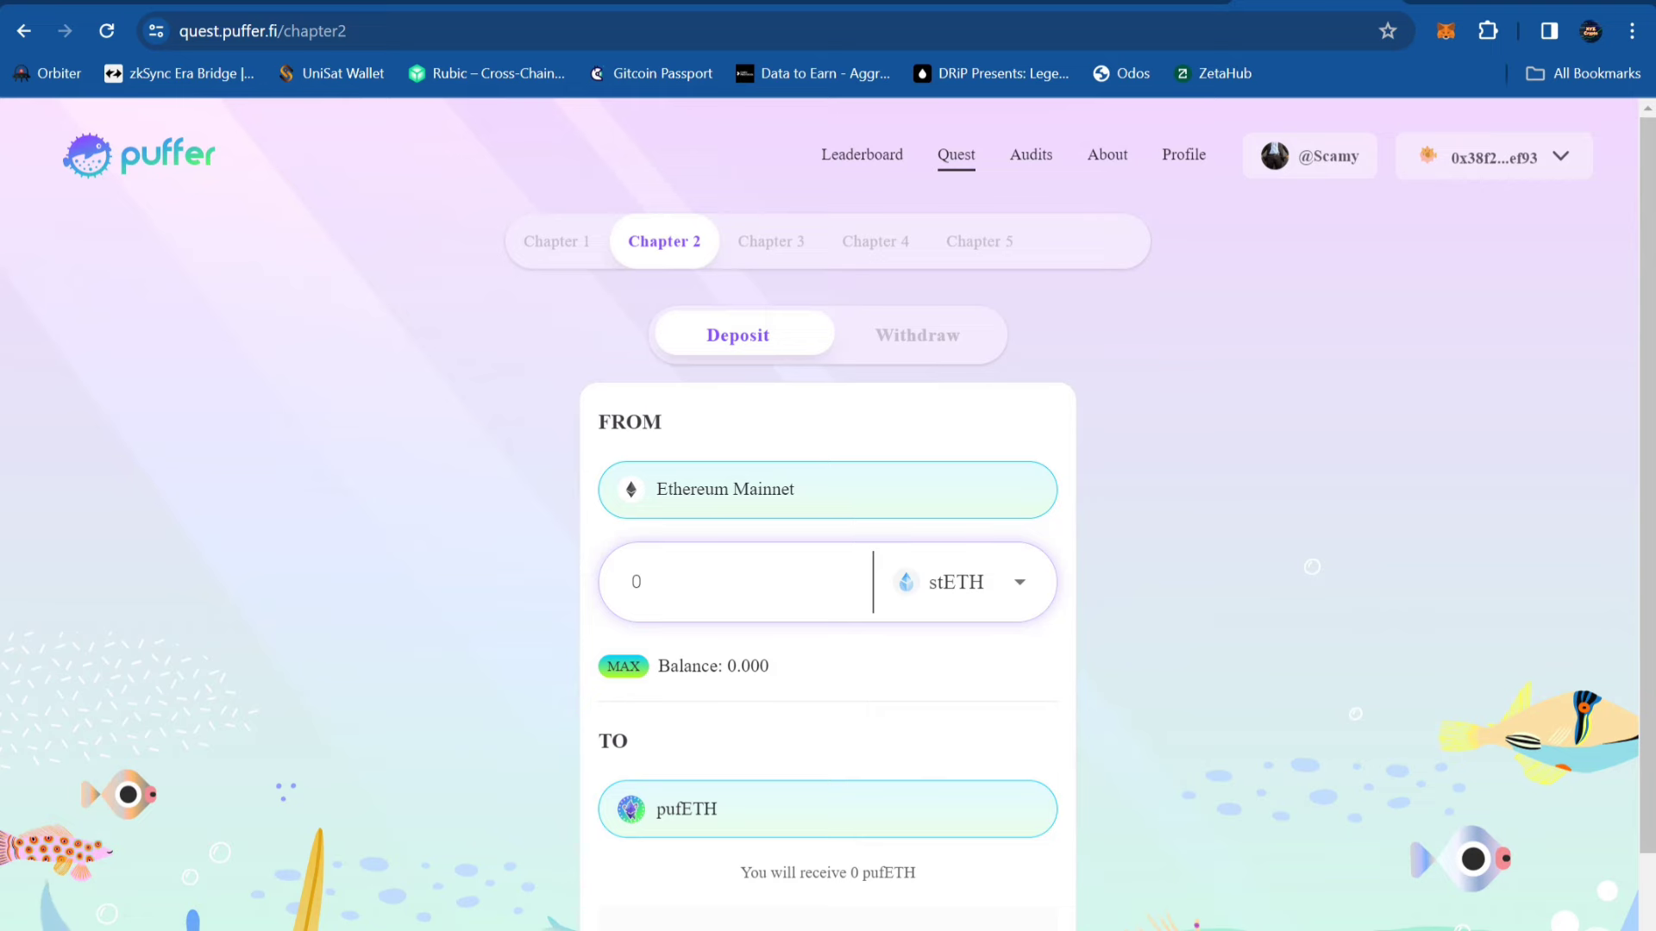
Switch to the TrustGo page for the BAS and Trusta campaign and read through the attestation rules
click(466, 3)
scroll(914, 279, down, 1)
scroll(914, 280, up, 1)
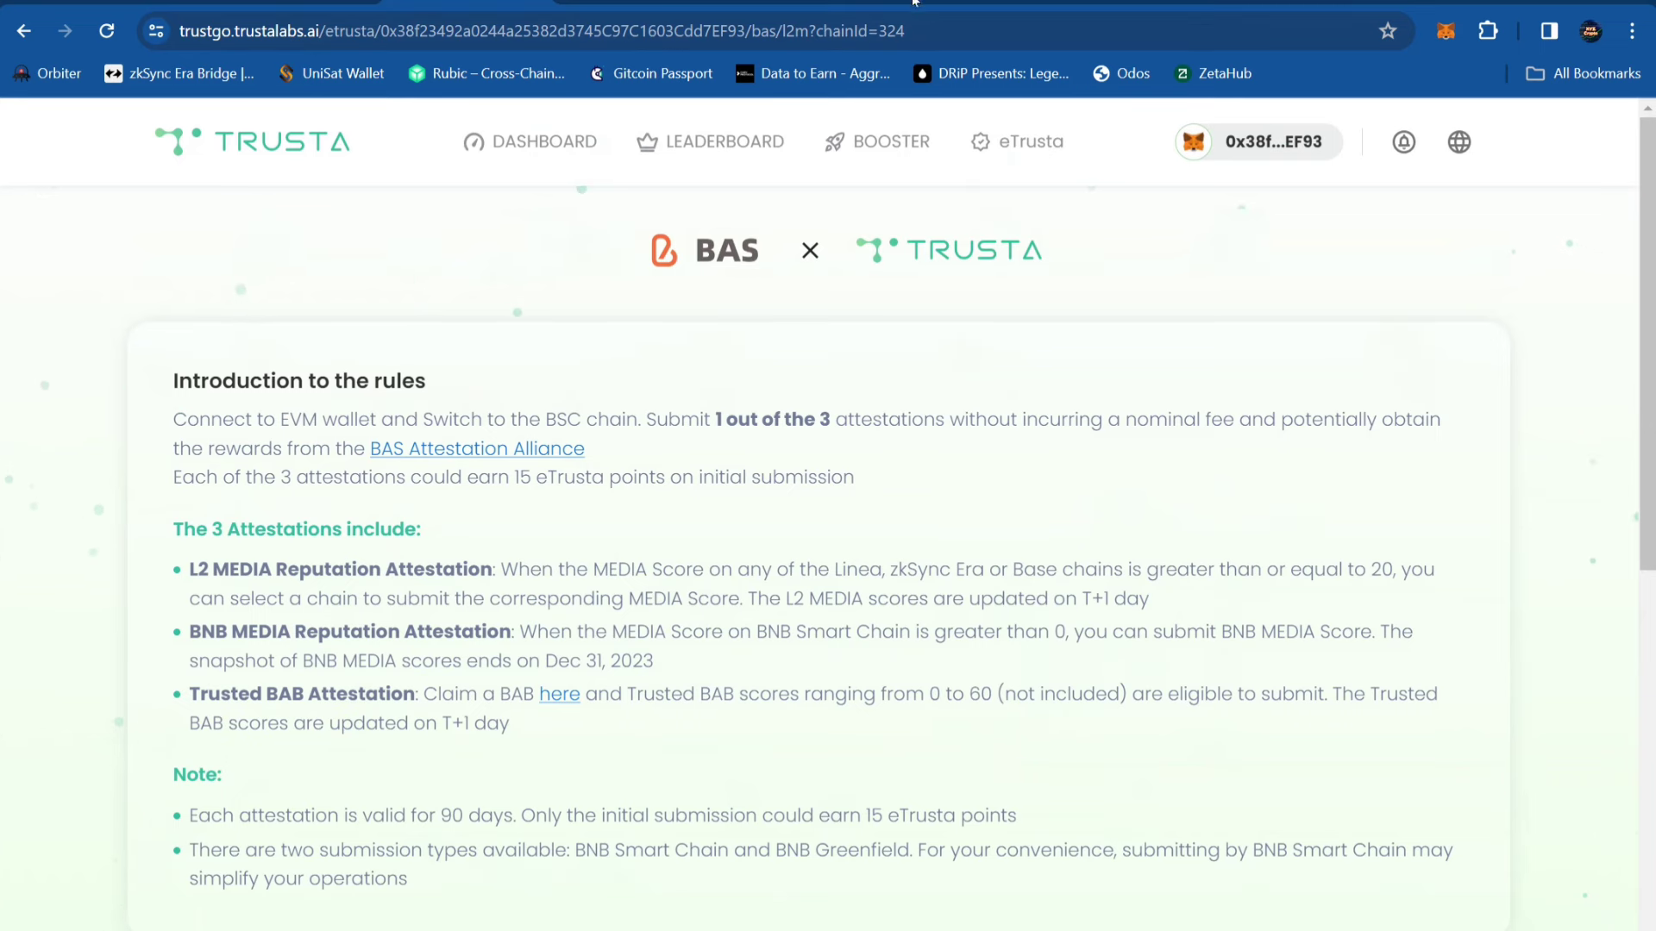
Switch to the CARV Protocol airdrop page and look over its SOUL Drop introduction and SOUL balance section
key(ctrl+Tab)
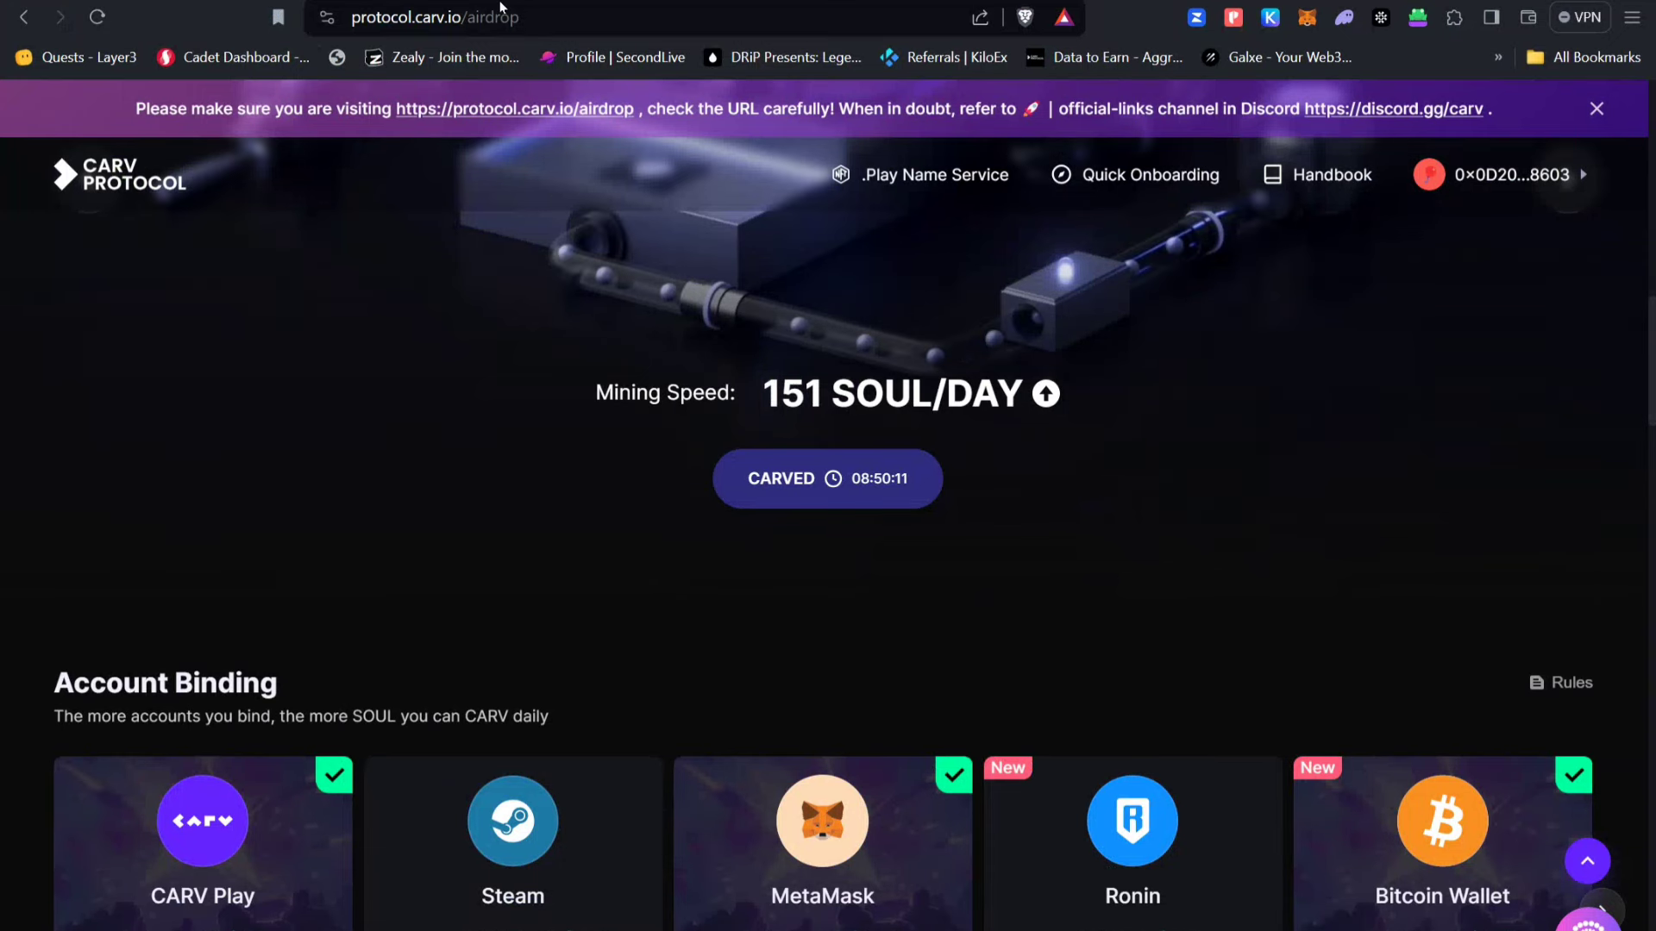
scroll(290, 337, up, 3)
scroll(290, 336, up, 6)
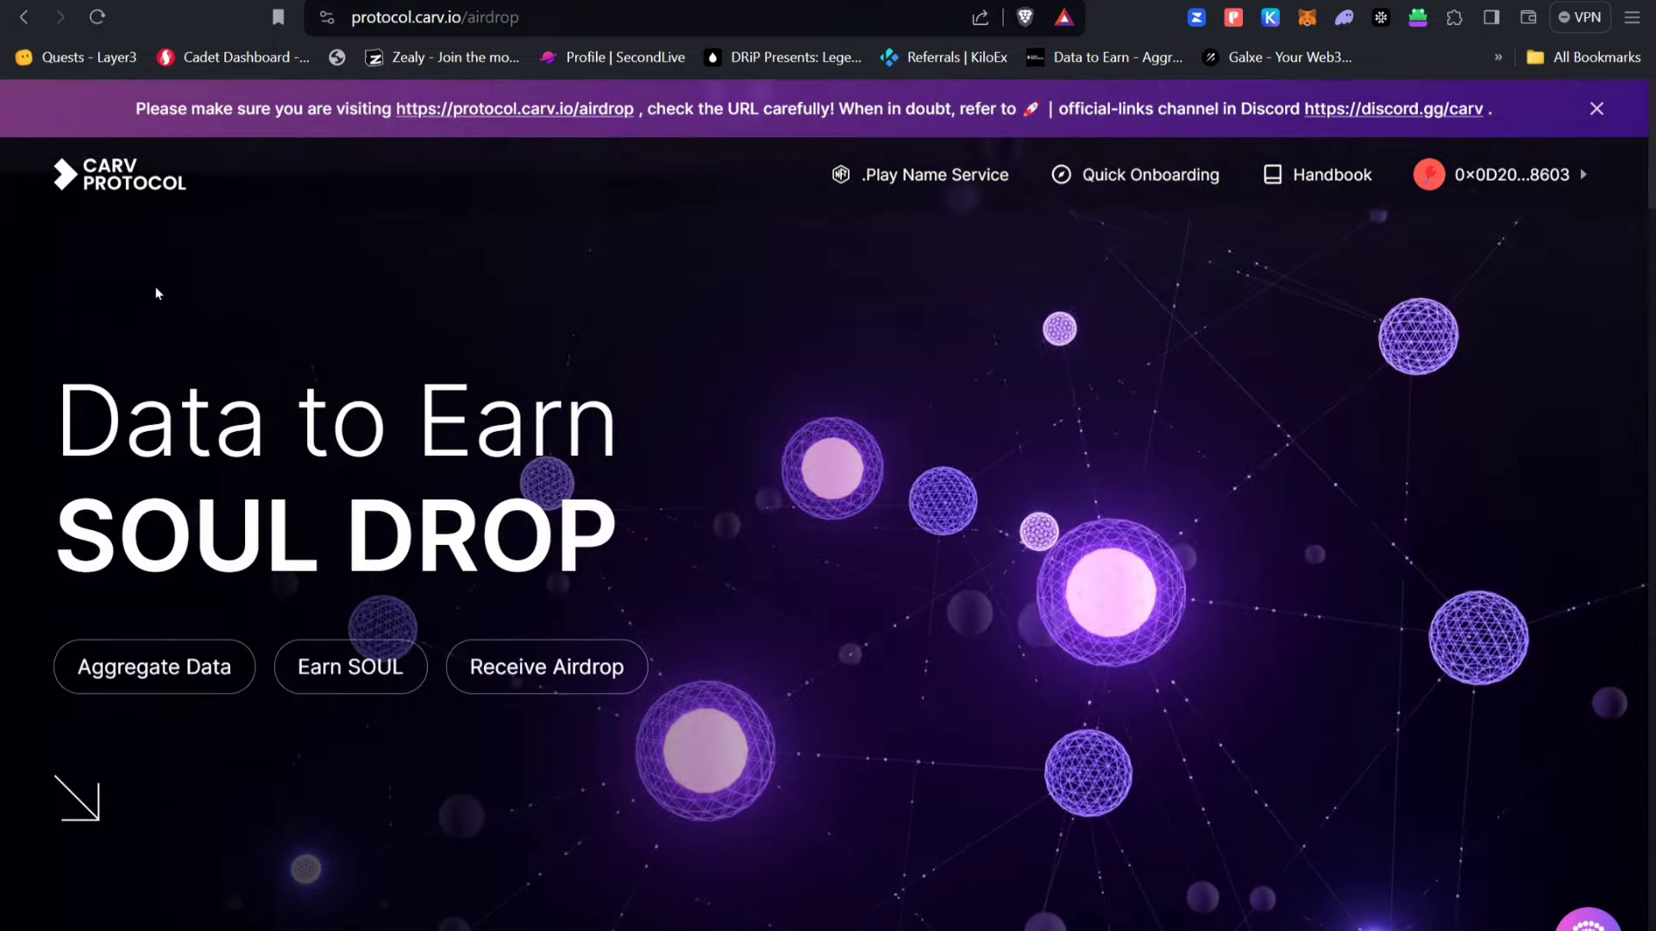
scroll(77, 177, down, 5)
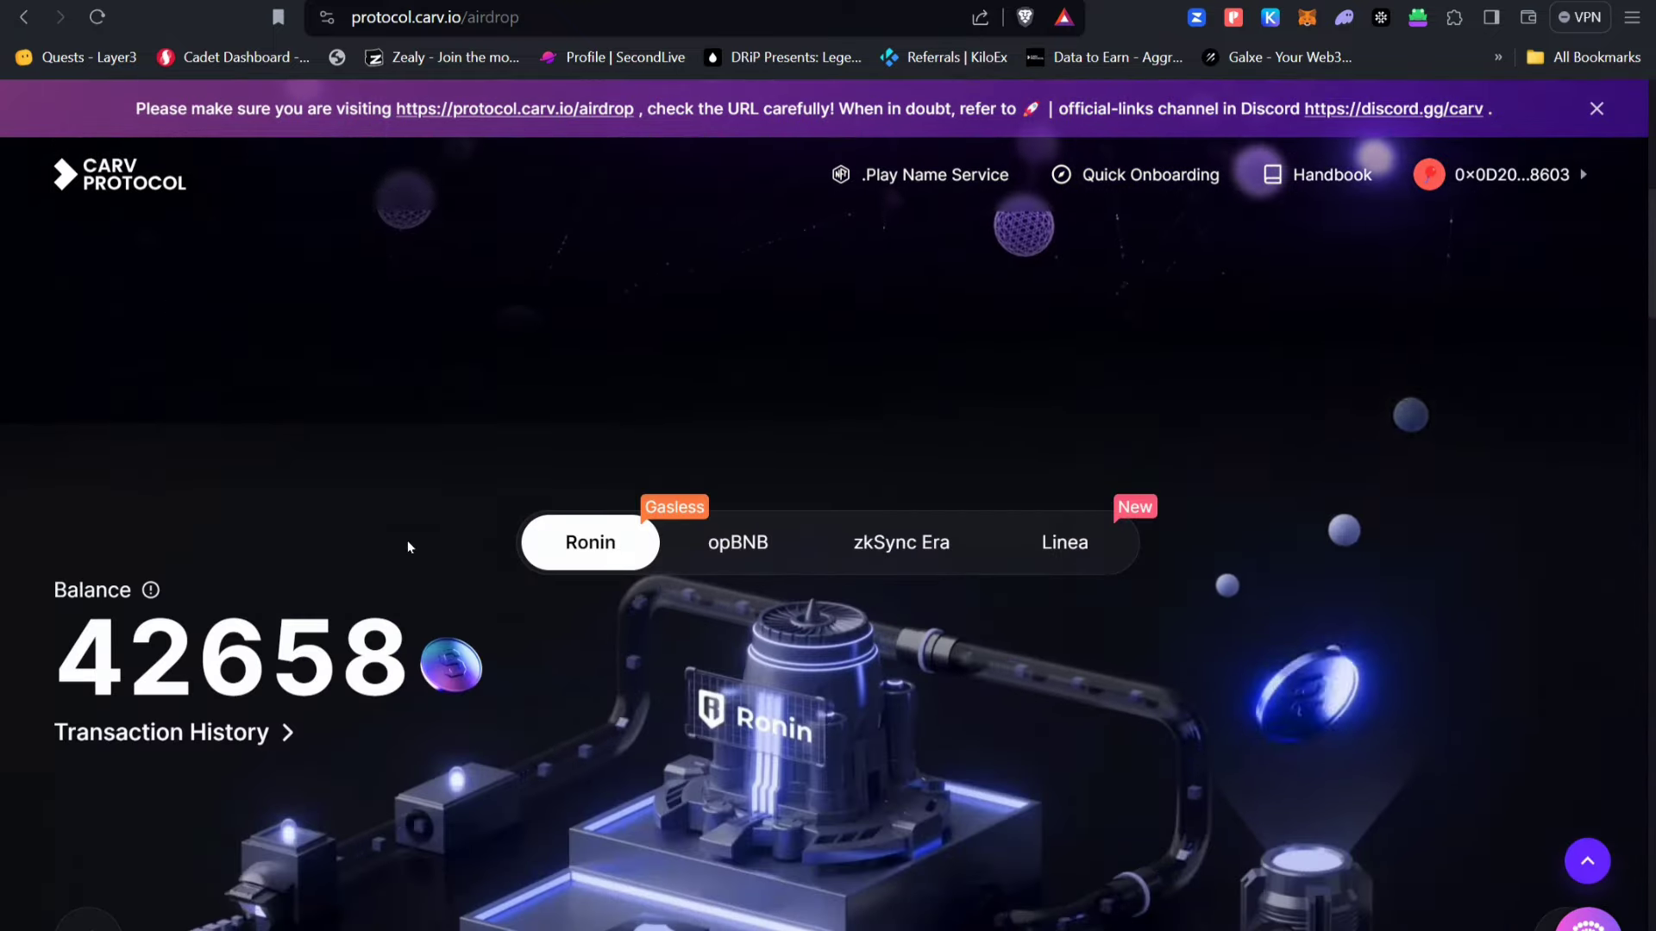
scroll(245, 420, up, 5)
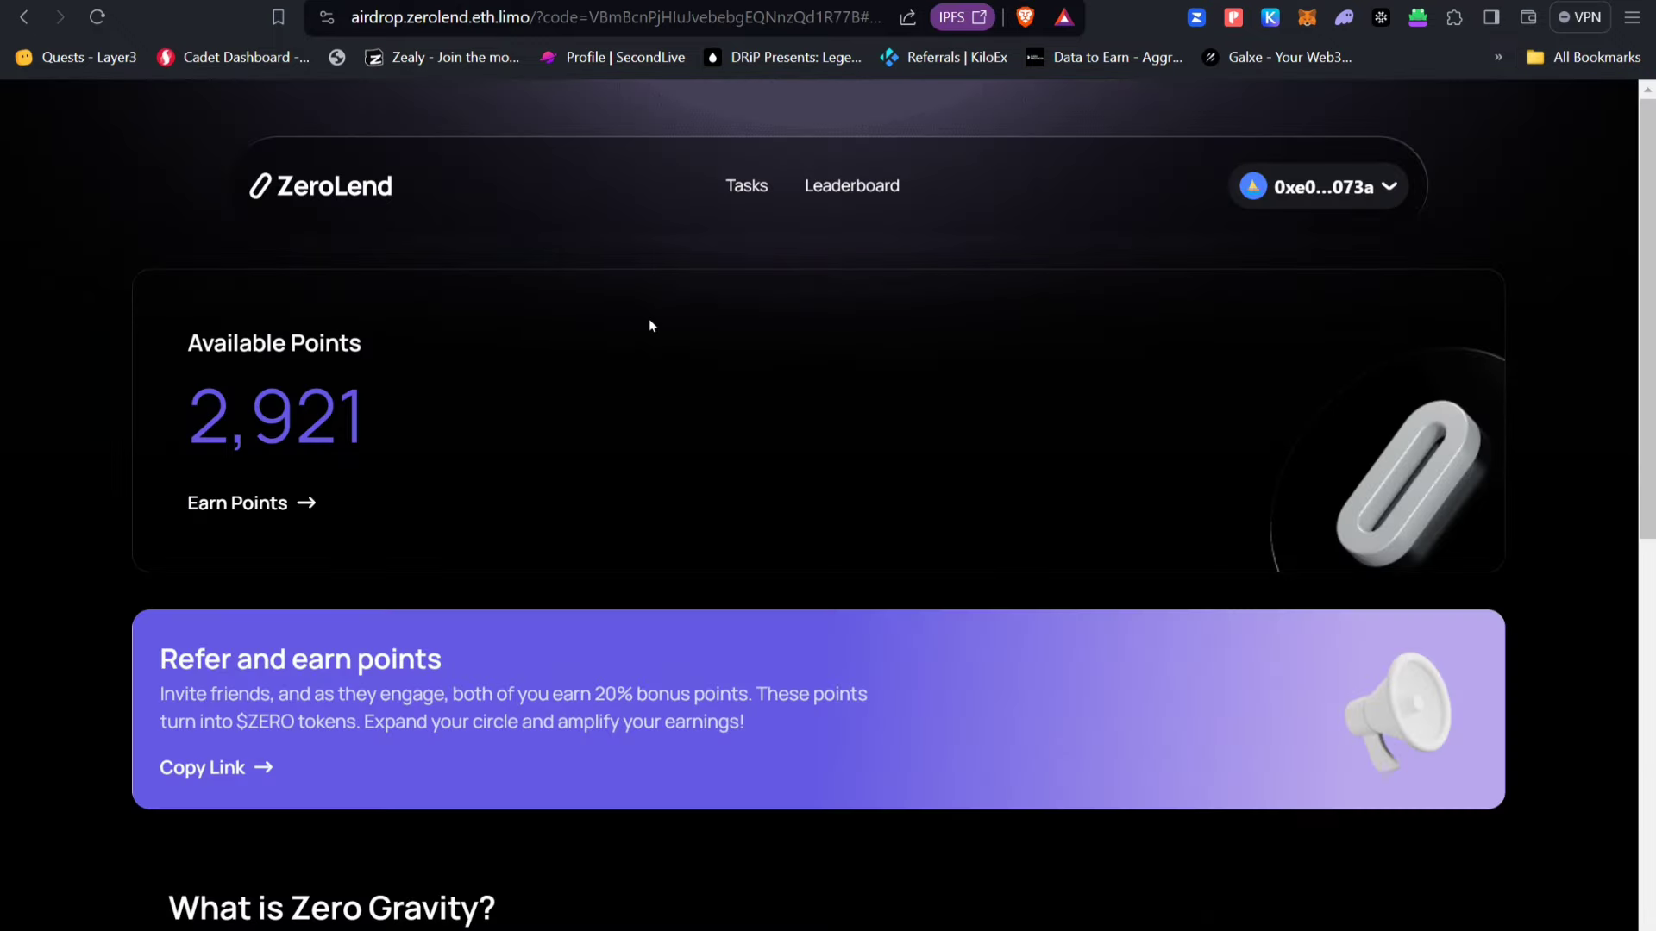
Examine ZeroLend's airdrop page, including its available points and the list of quests with their point rewards
scroll(651, 325, down, 10)
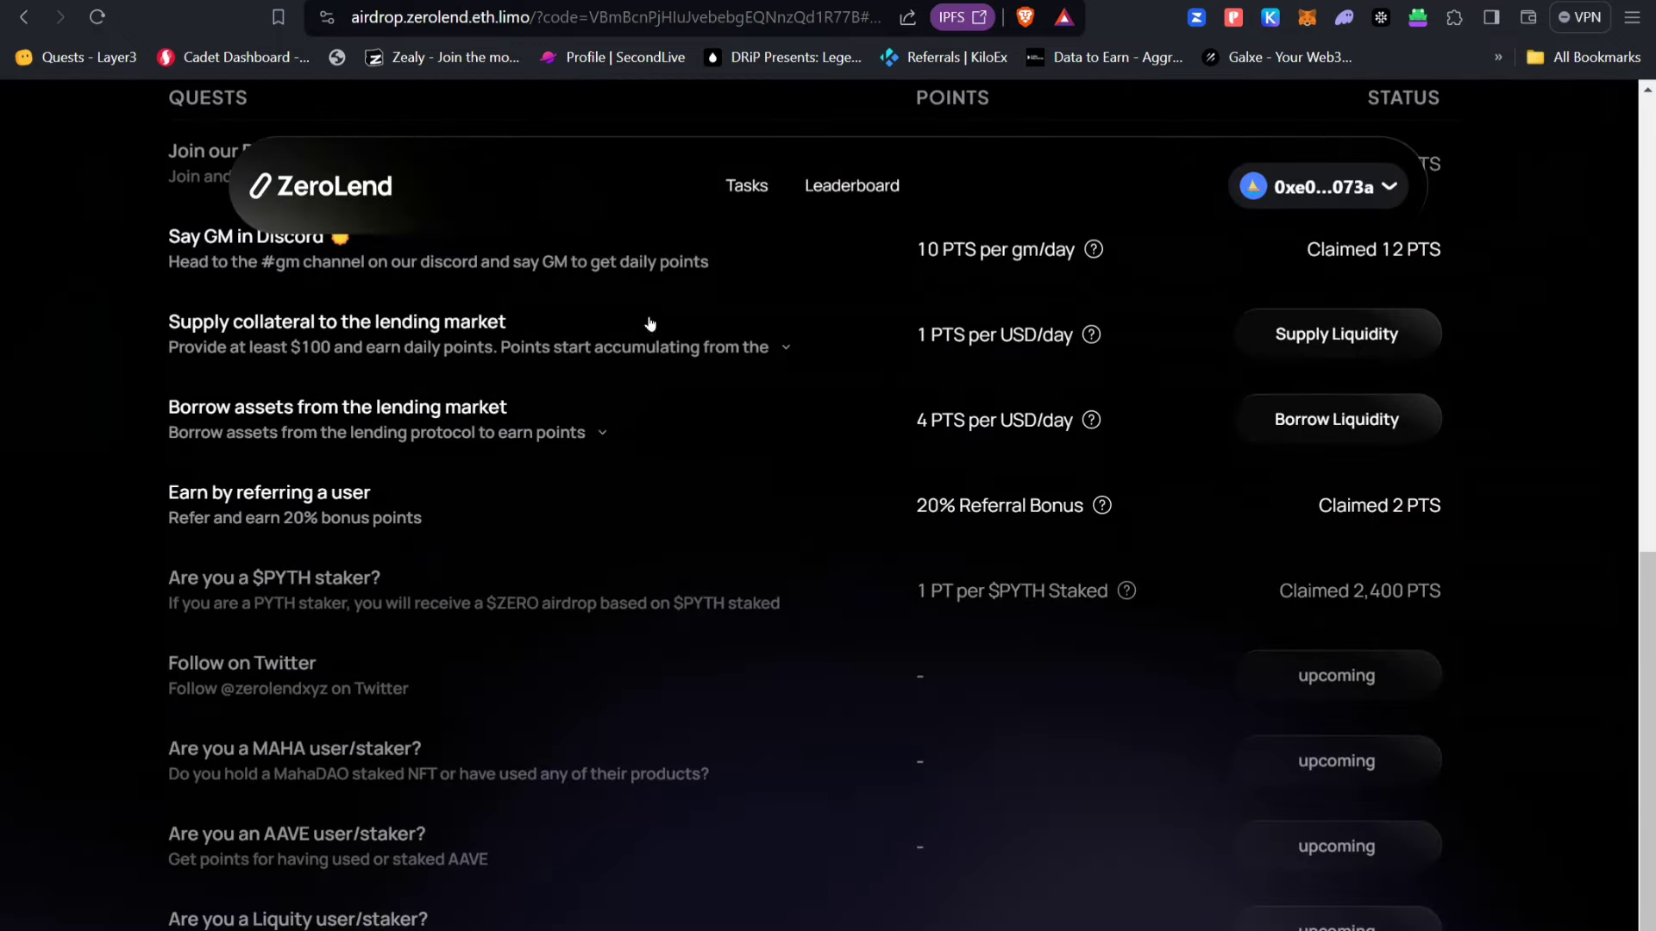
scroll(651, 325, up, 10)
scroll(595, 573, down, 10)
scroll(1268, 606, up, 10)
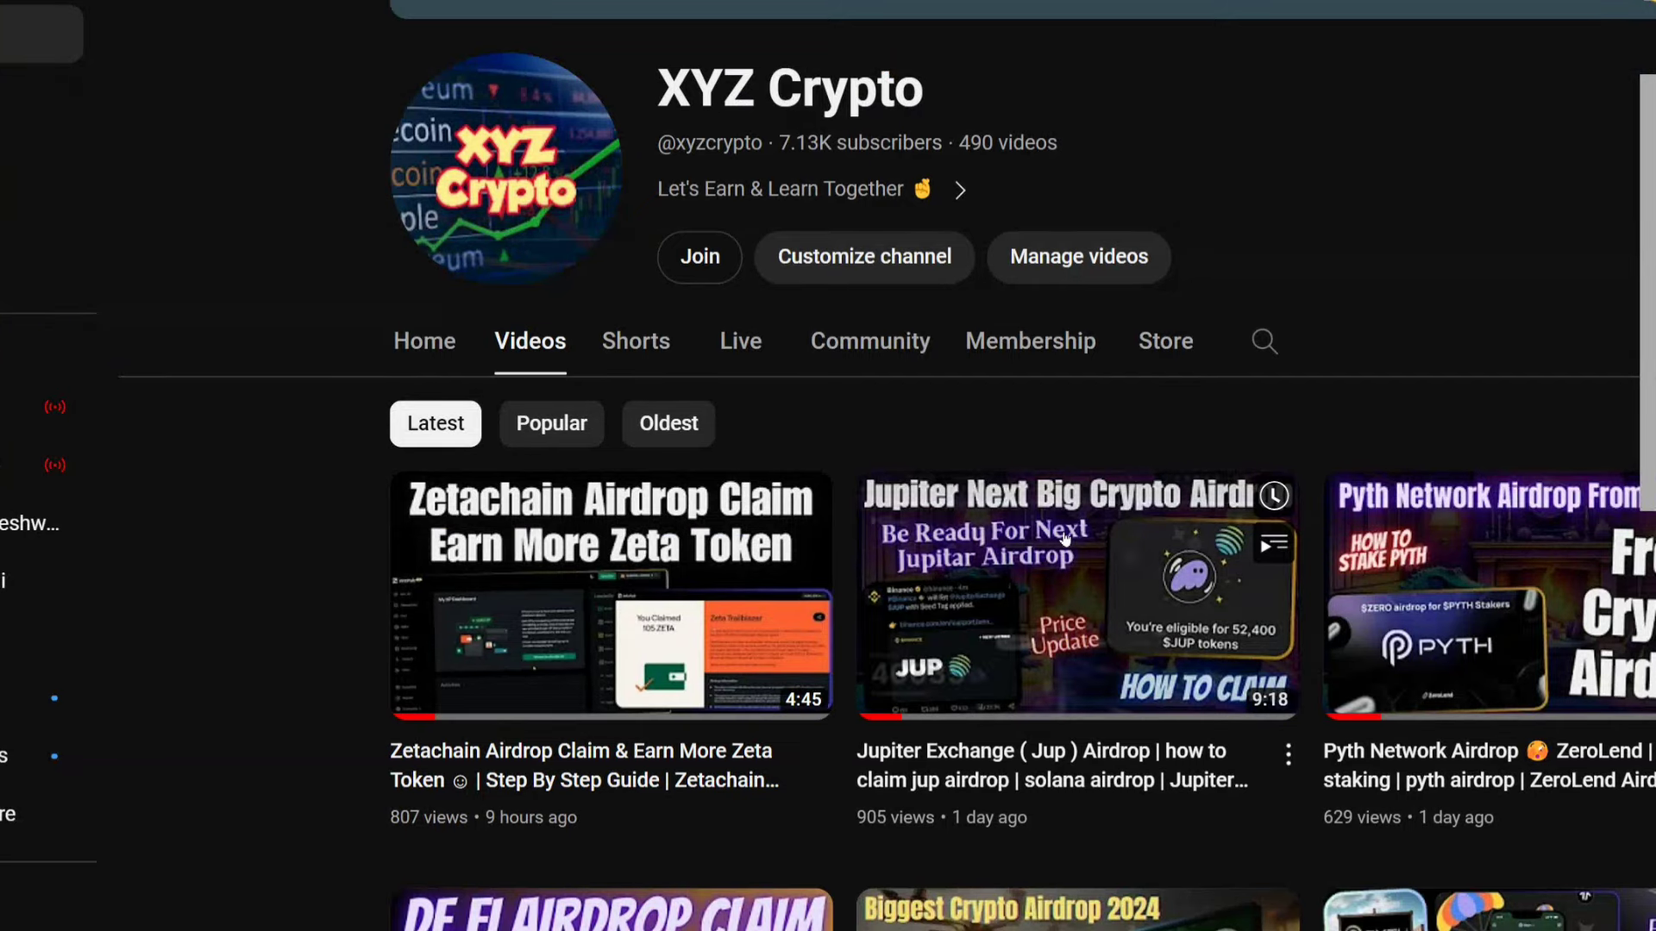
View the XYZ Crypto YouTube channel's latest videos, and examine Mocaverse's Shard Mining Goals and Invite Code Mining Goals
mouse_move(1261, 539)
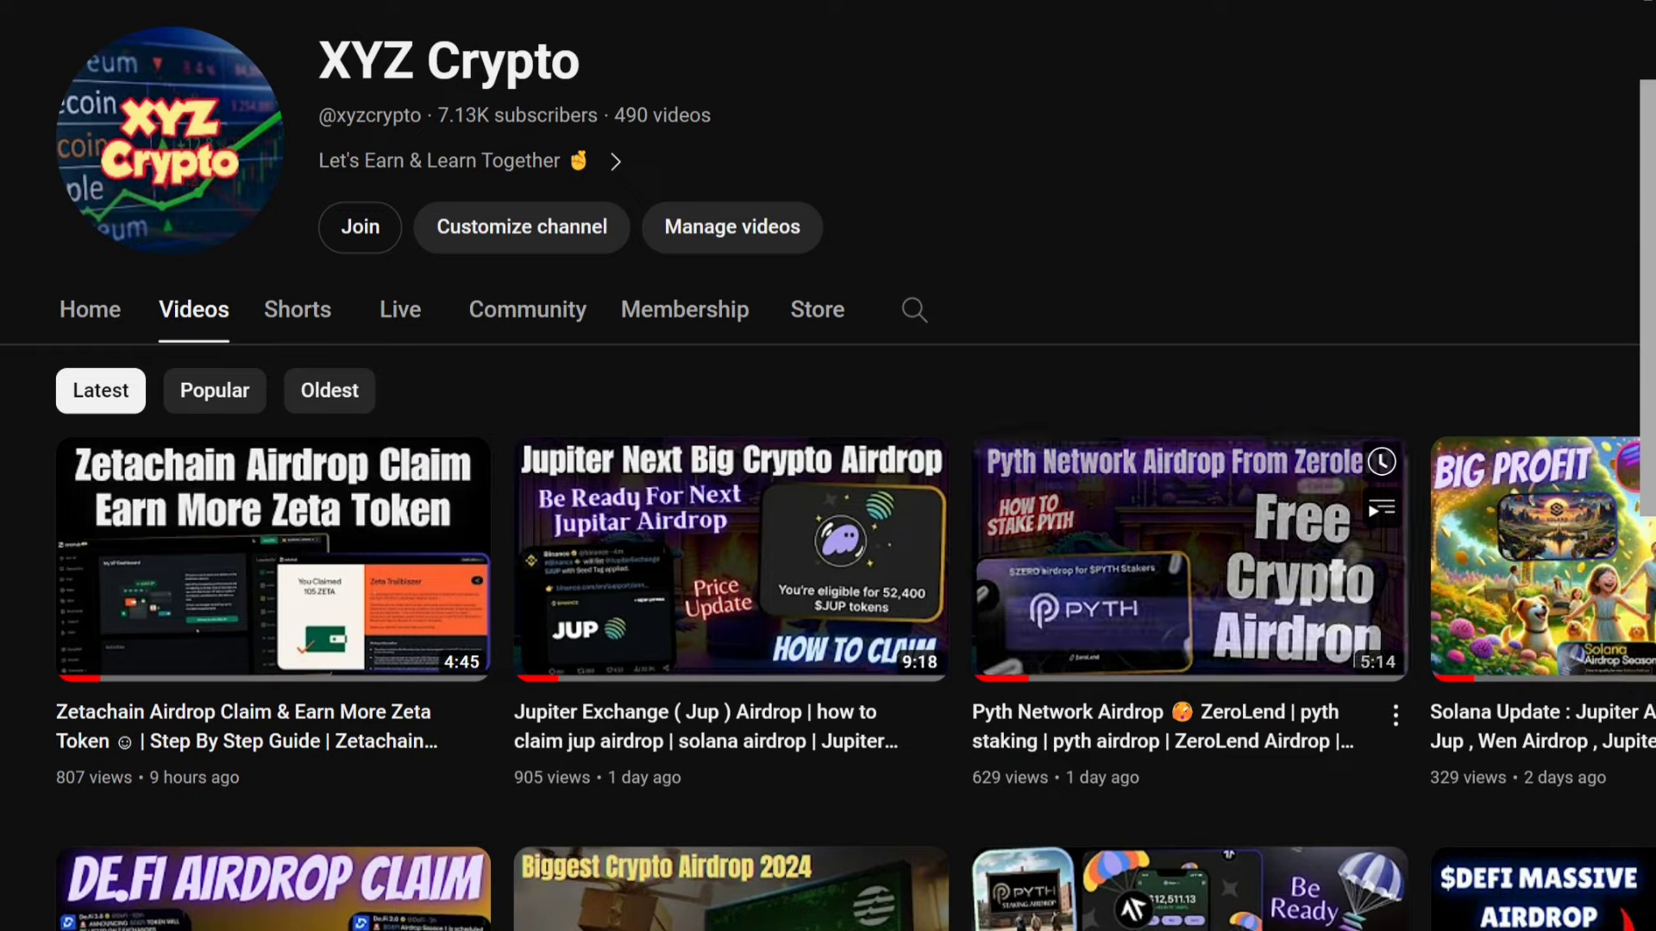
mouse_move(1232, 930)
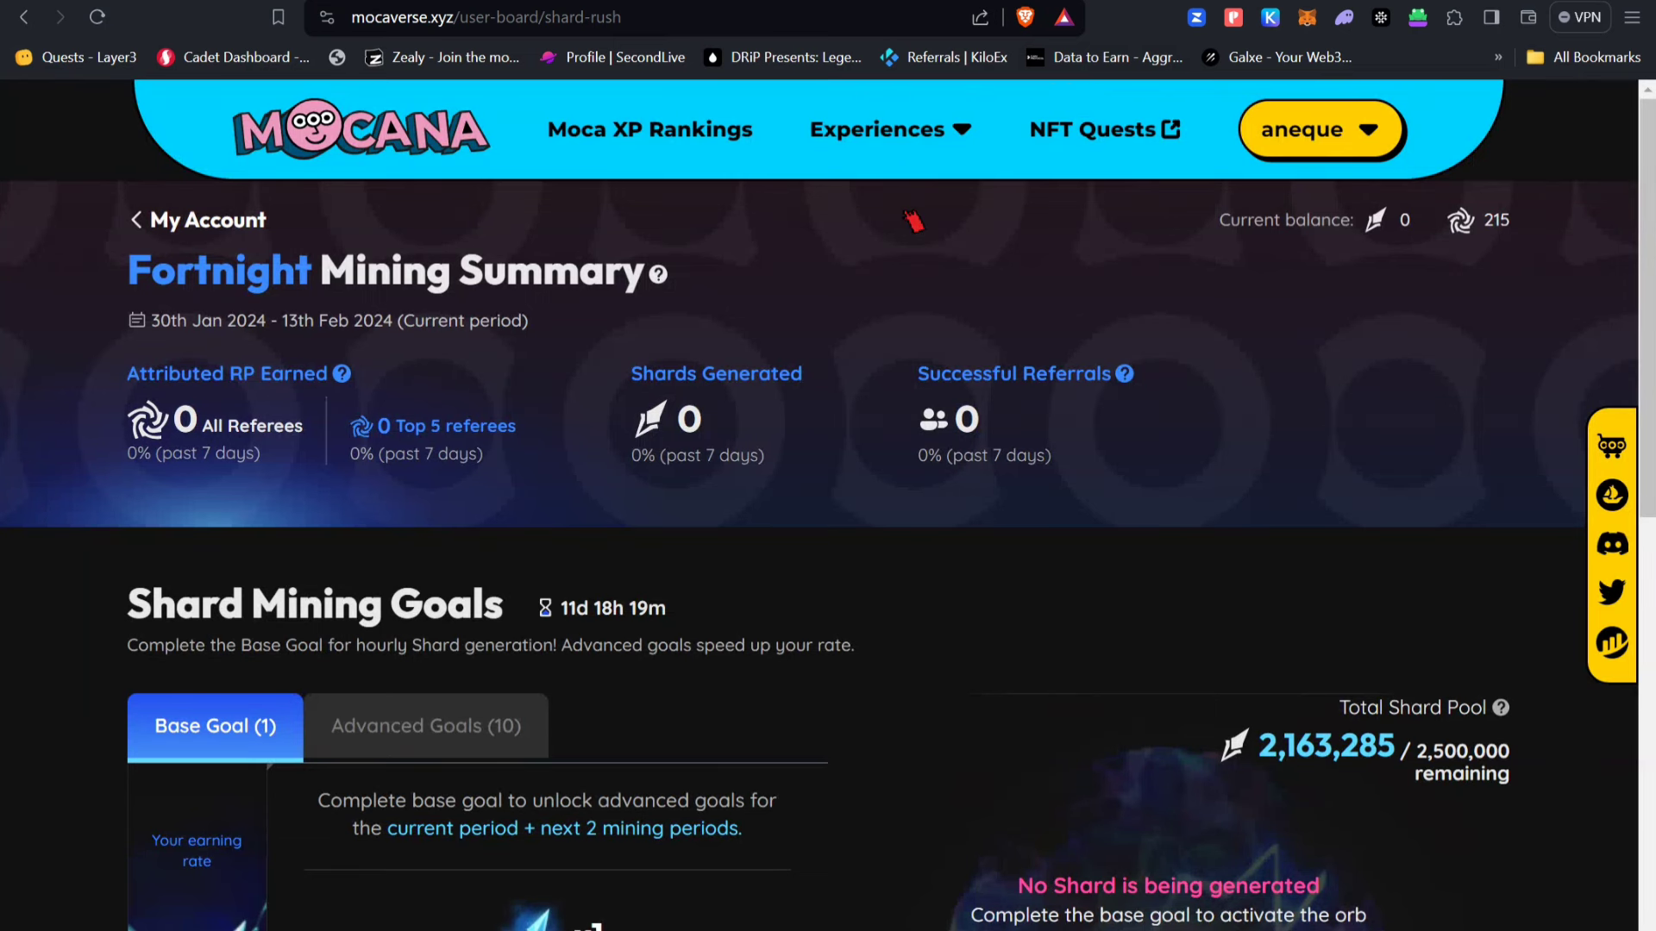
scroll(241, 511, down, 8)
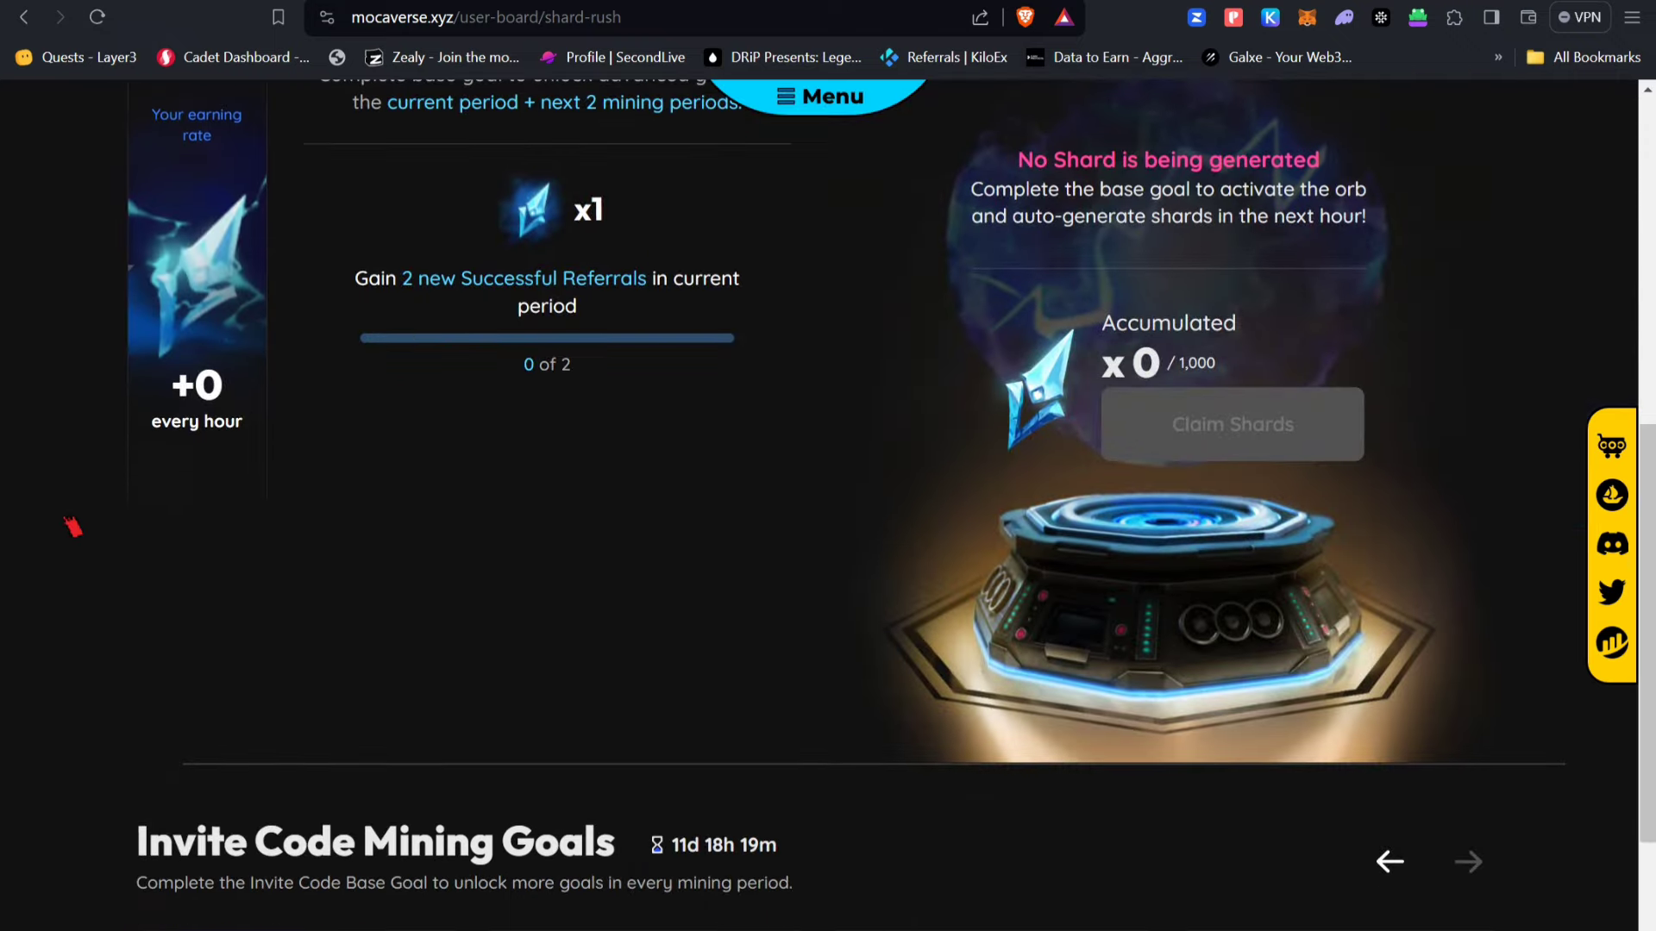
scroll(964, 475, down, 4)
scroll(964, 475, up, 10)
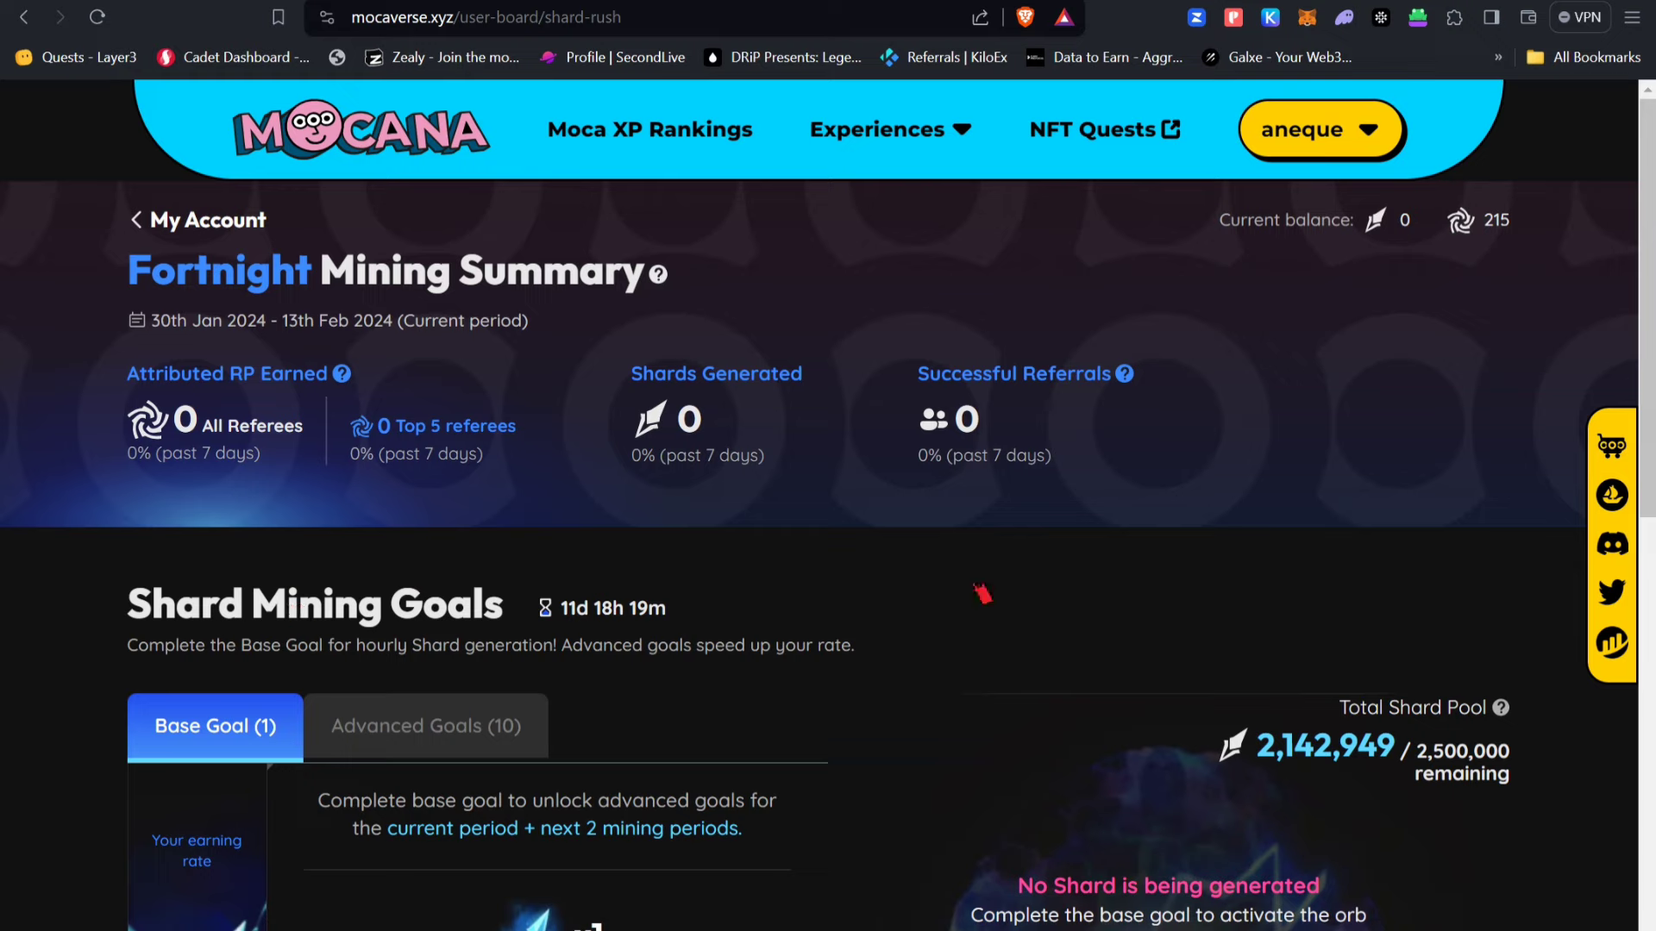
Switch to the B² Network website and examine its introduction, Invested By list and Values section
key(ctrl+Tab)
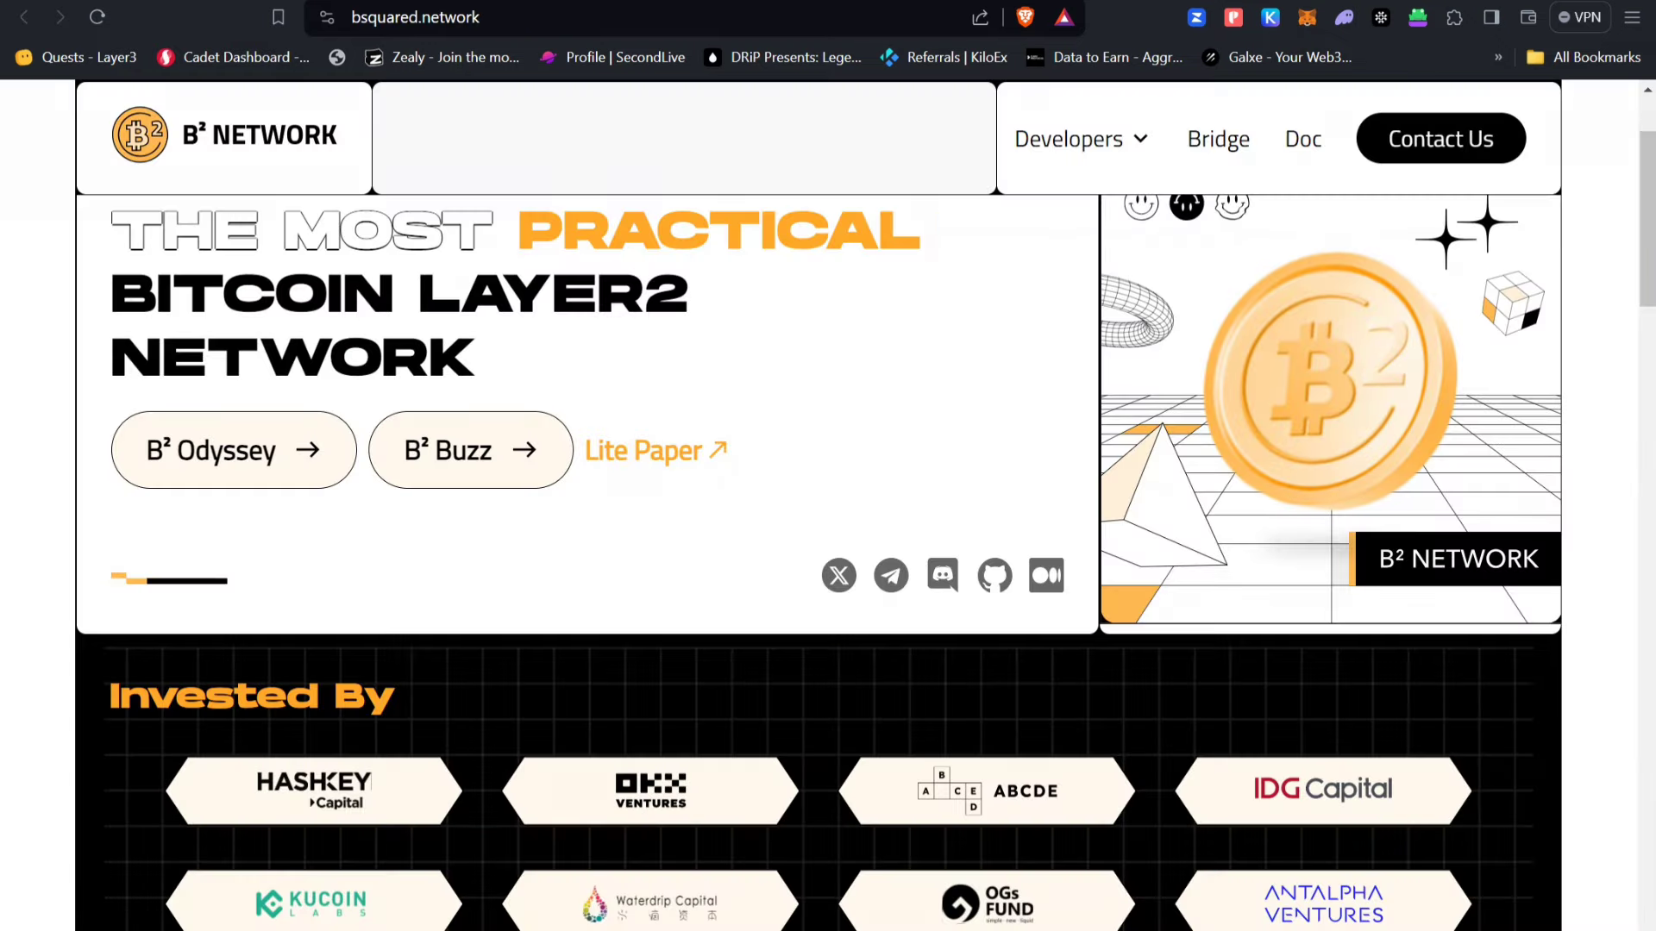
scroll(613, 425, down, 9)
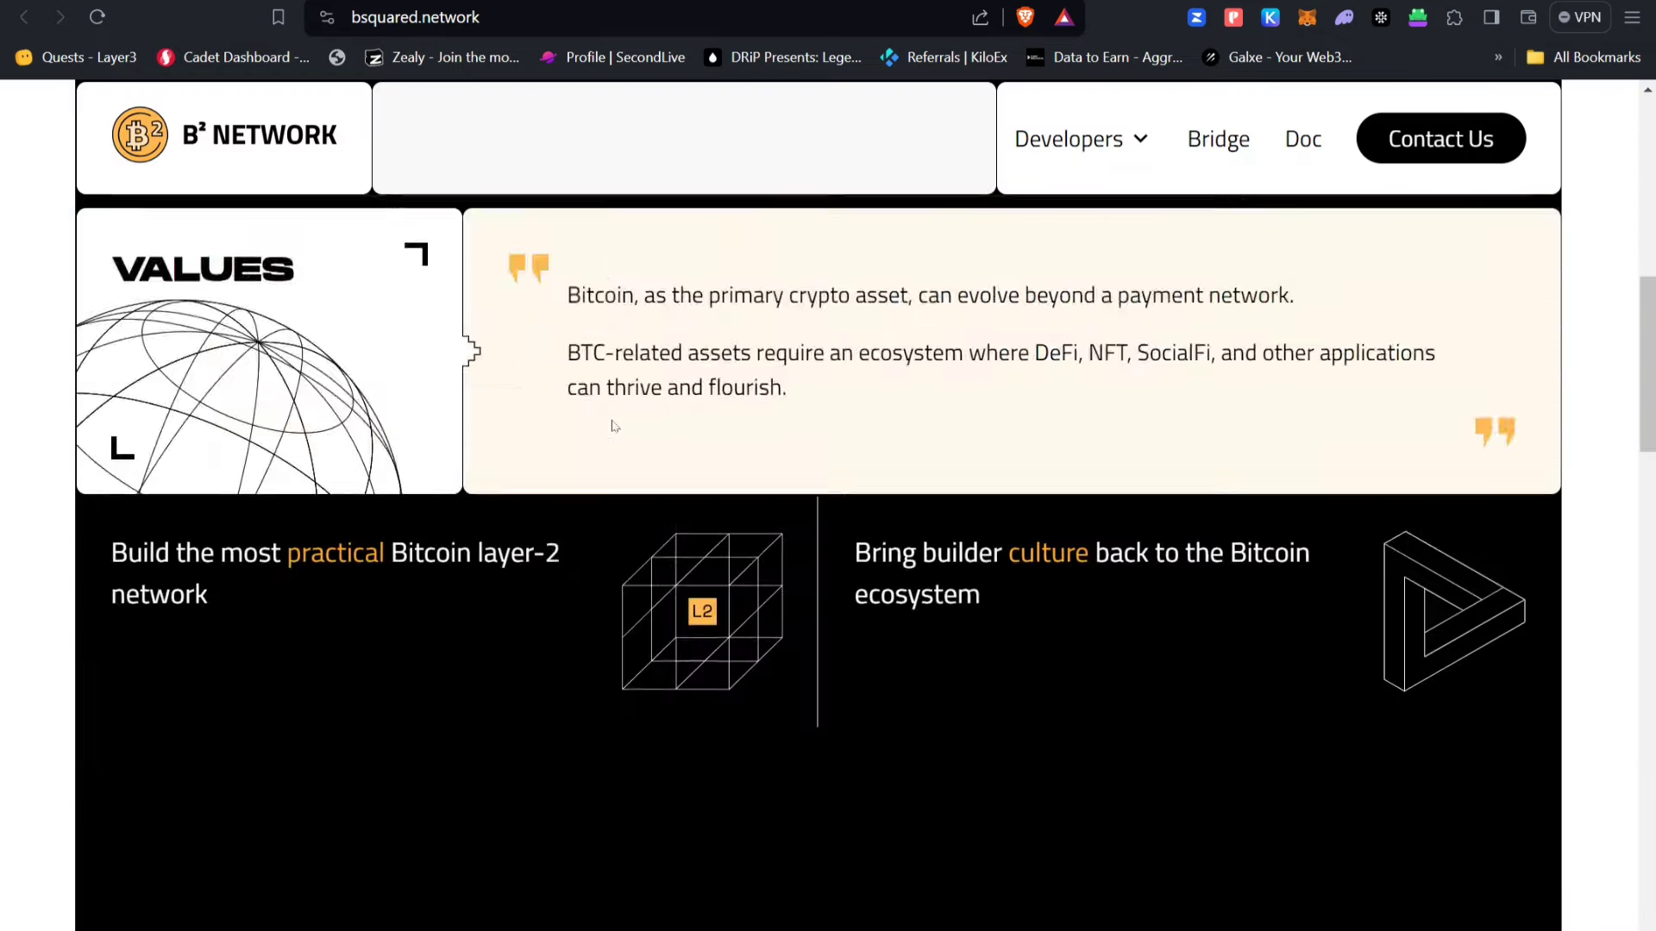
scroll(613, 425, up, 10)
scroll(613, 425, down, 5)
scroll(354, 399, up, 3)
scroll(356, 400, up, 2)
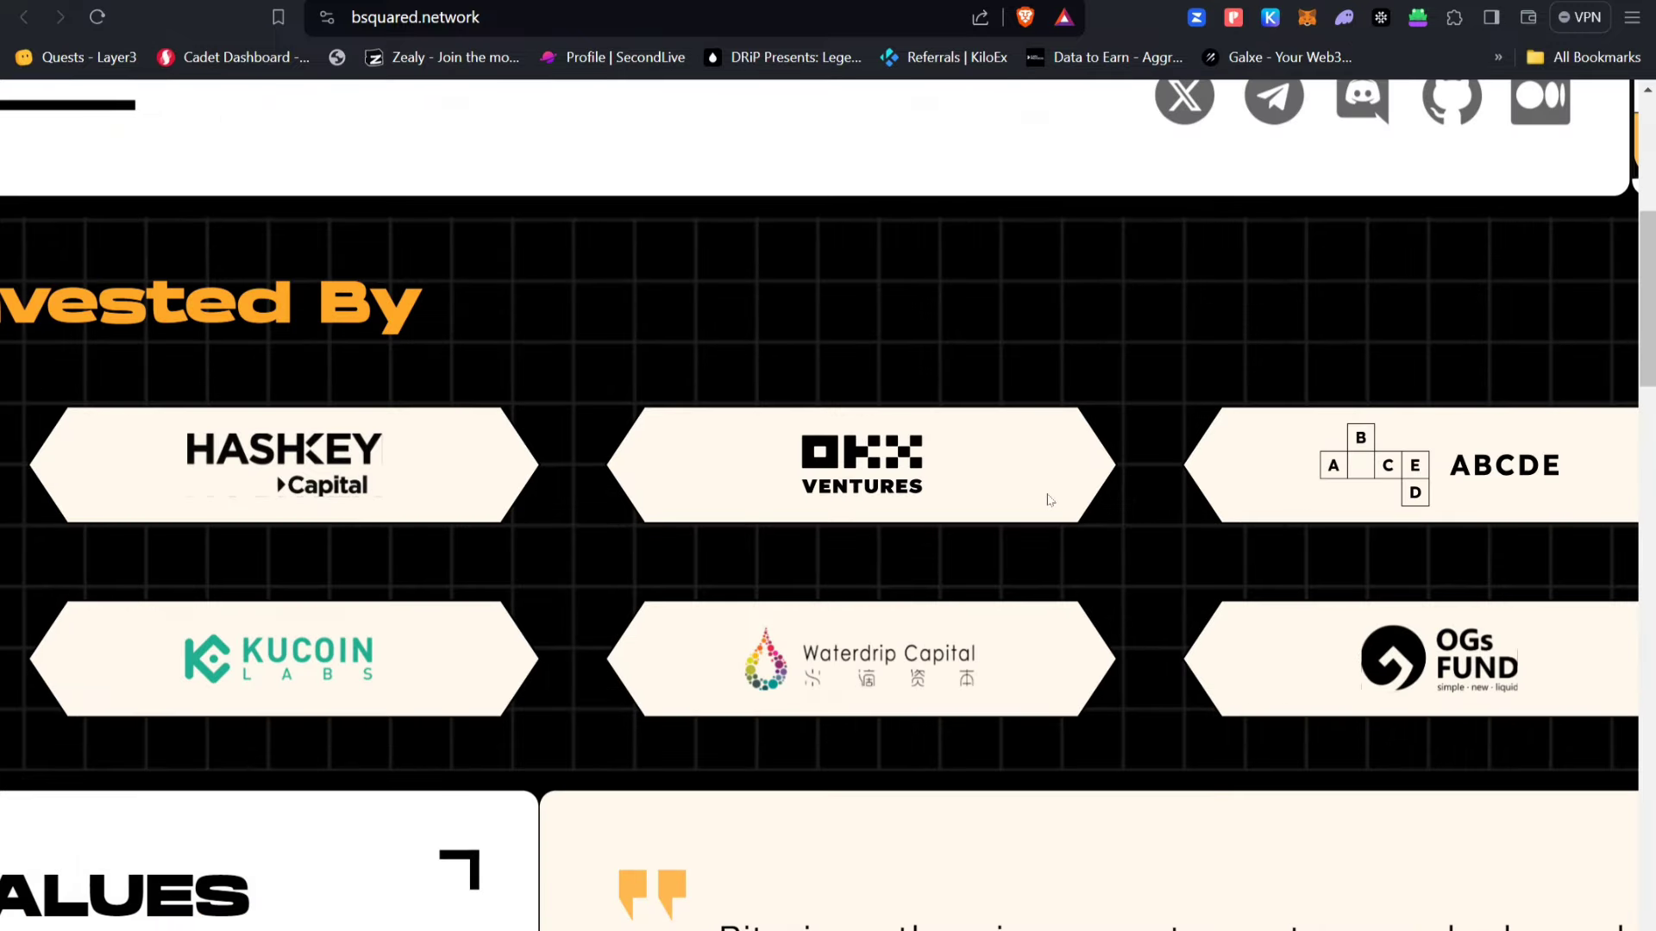
scroll(1050, 500, down, 5)
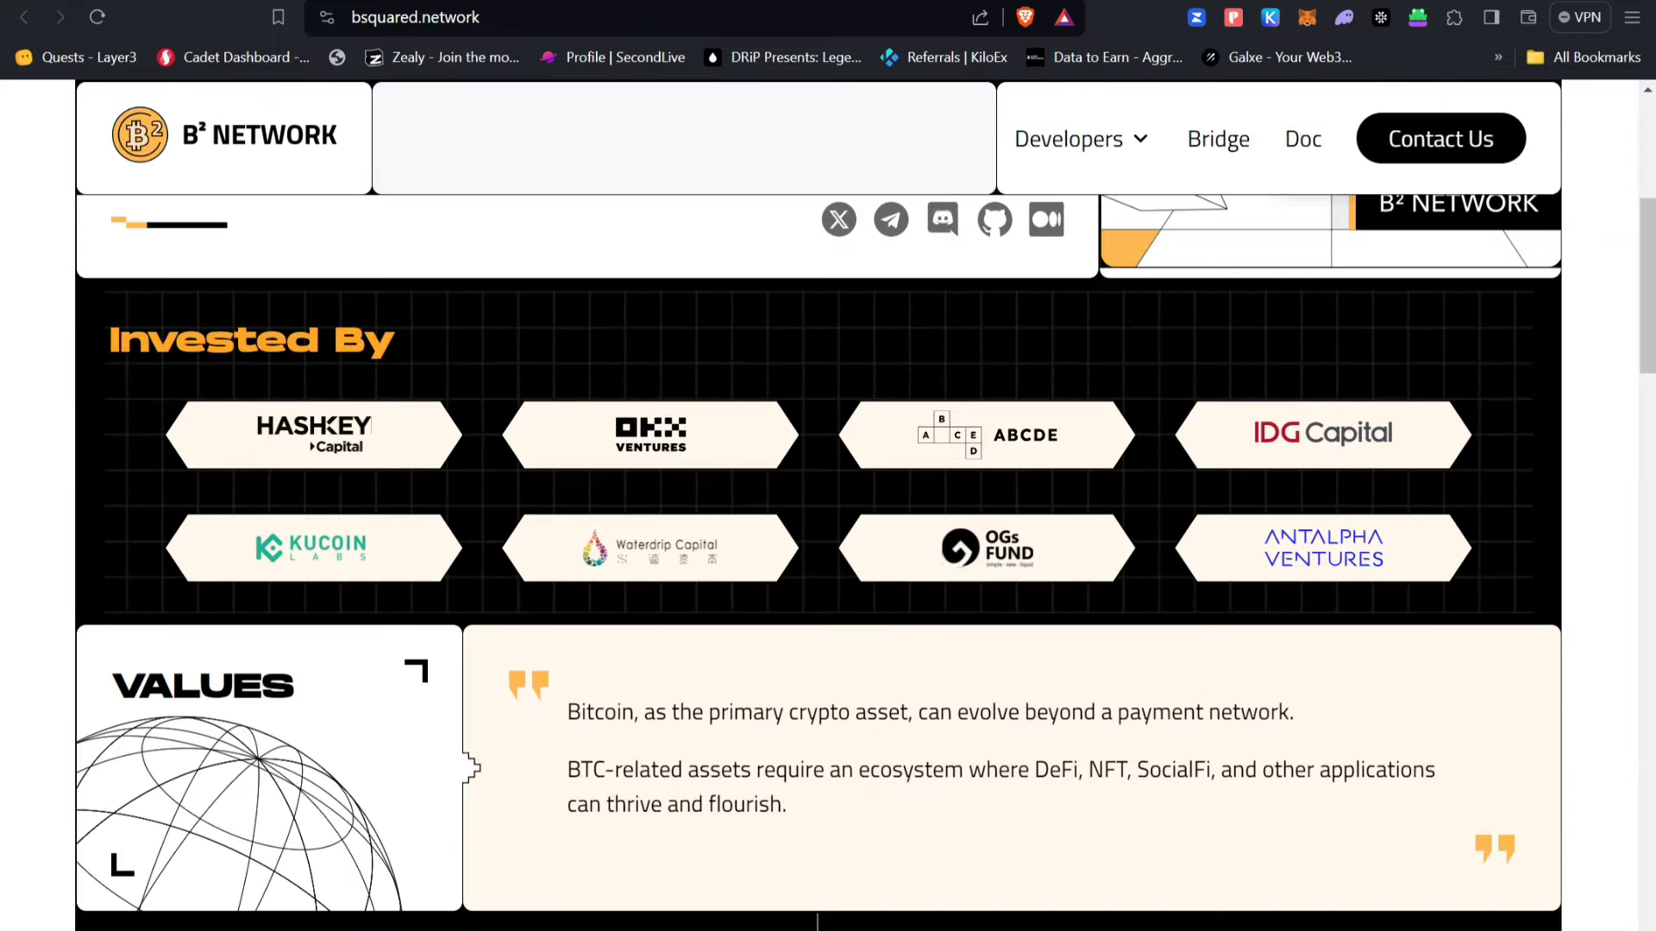
scroll(858, 447, up, 5)
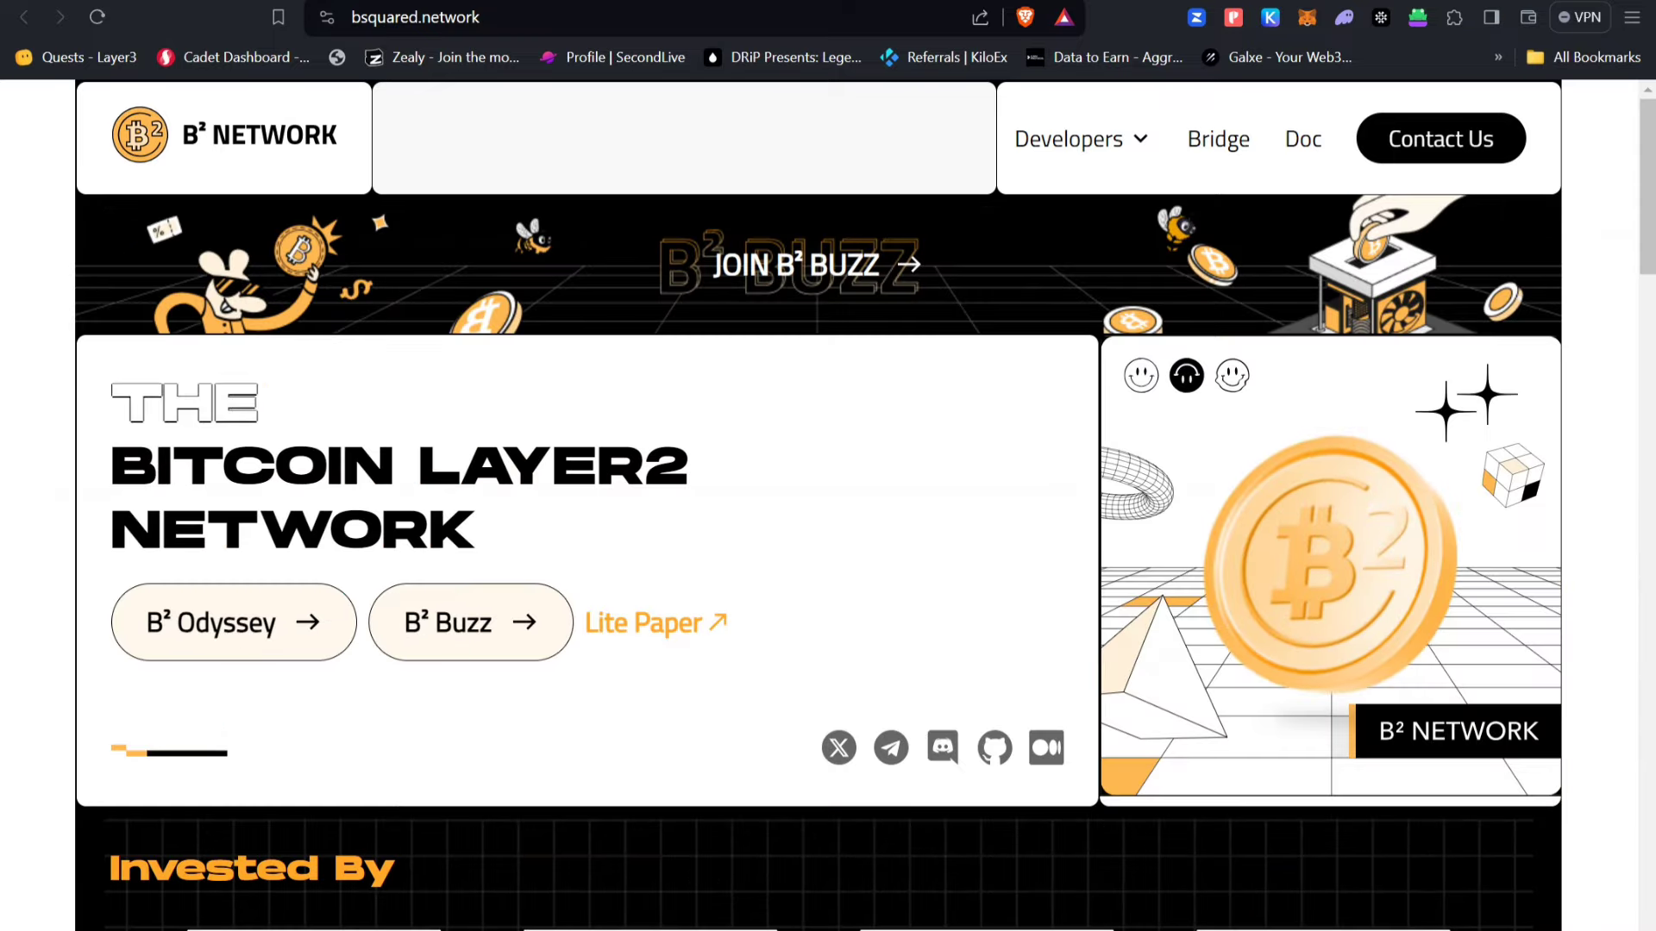
View B² Network's X profile and highlight "BTC Layer2" in the profile name
click(839, 747)
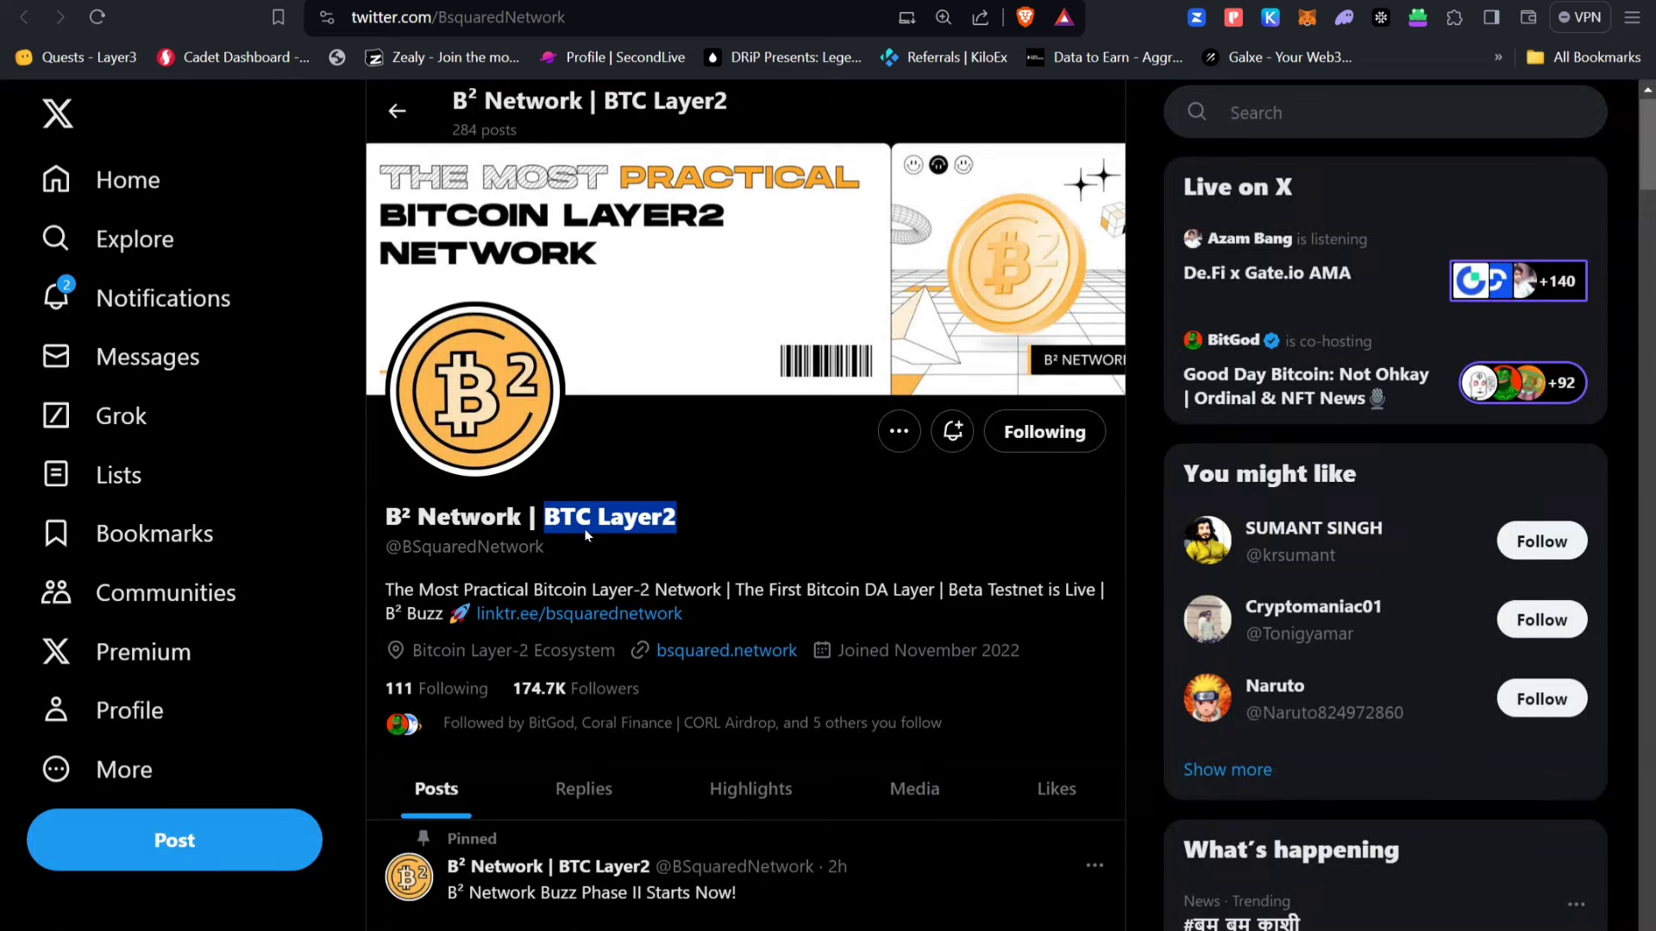
drag(662, 520, 473, 528)
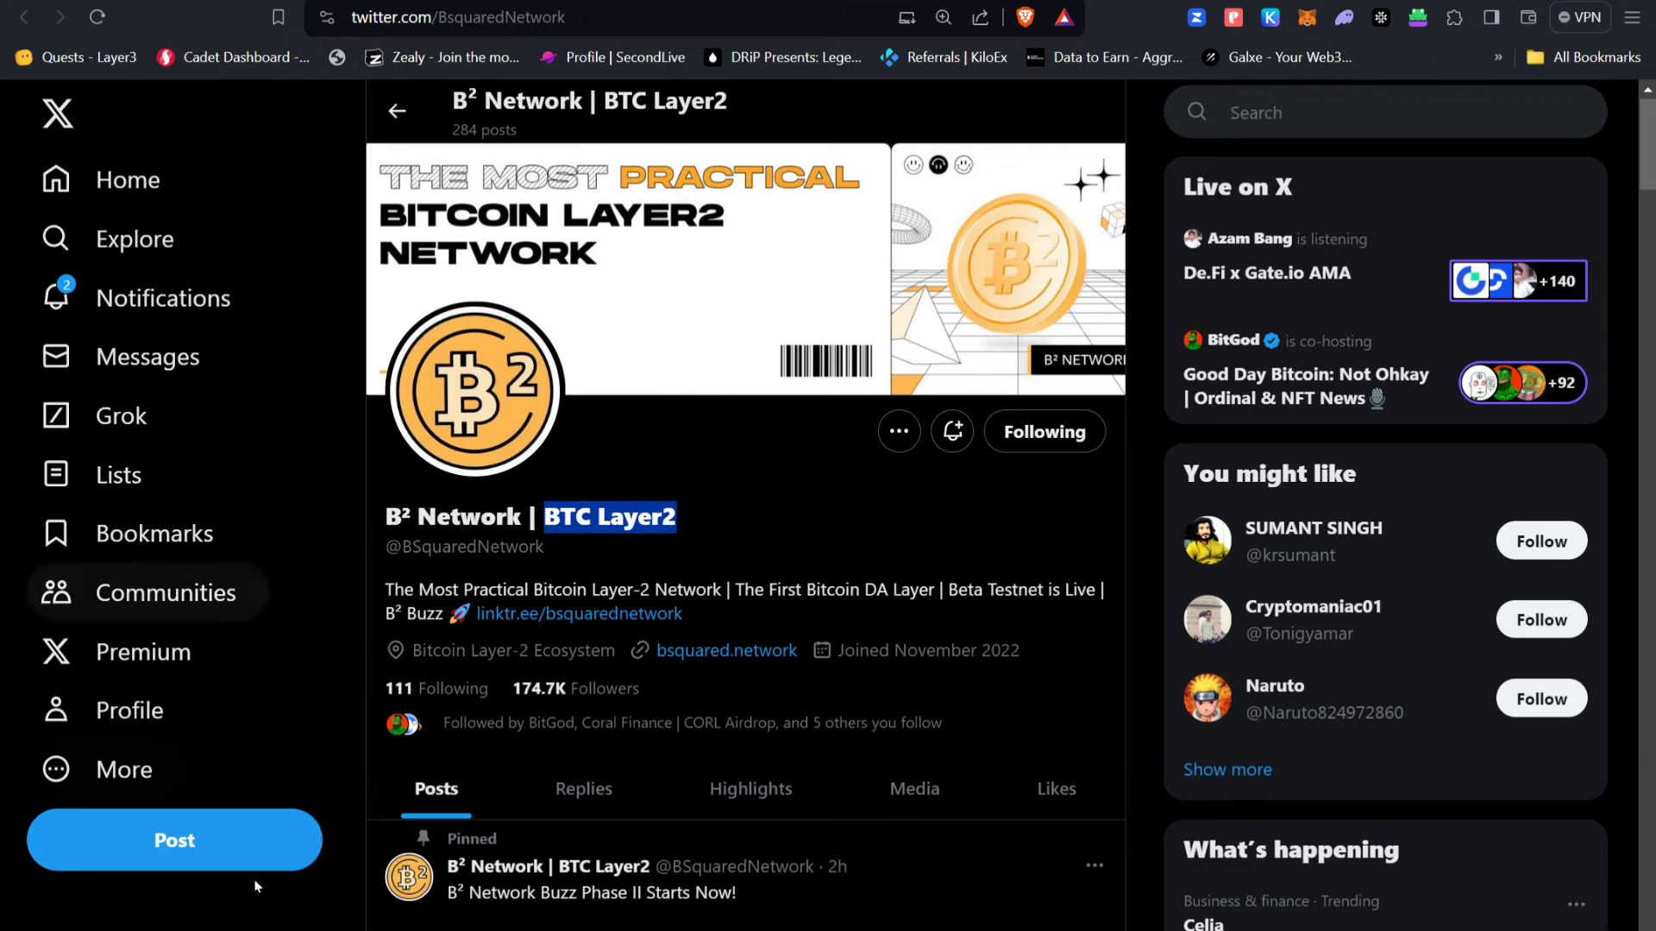
Switch to the B² Buzz bridge page and examine its rewards description, Refer Friends section and WBTC deposit form
key(ctrl+Tab)
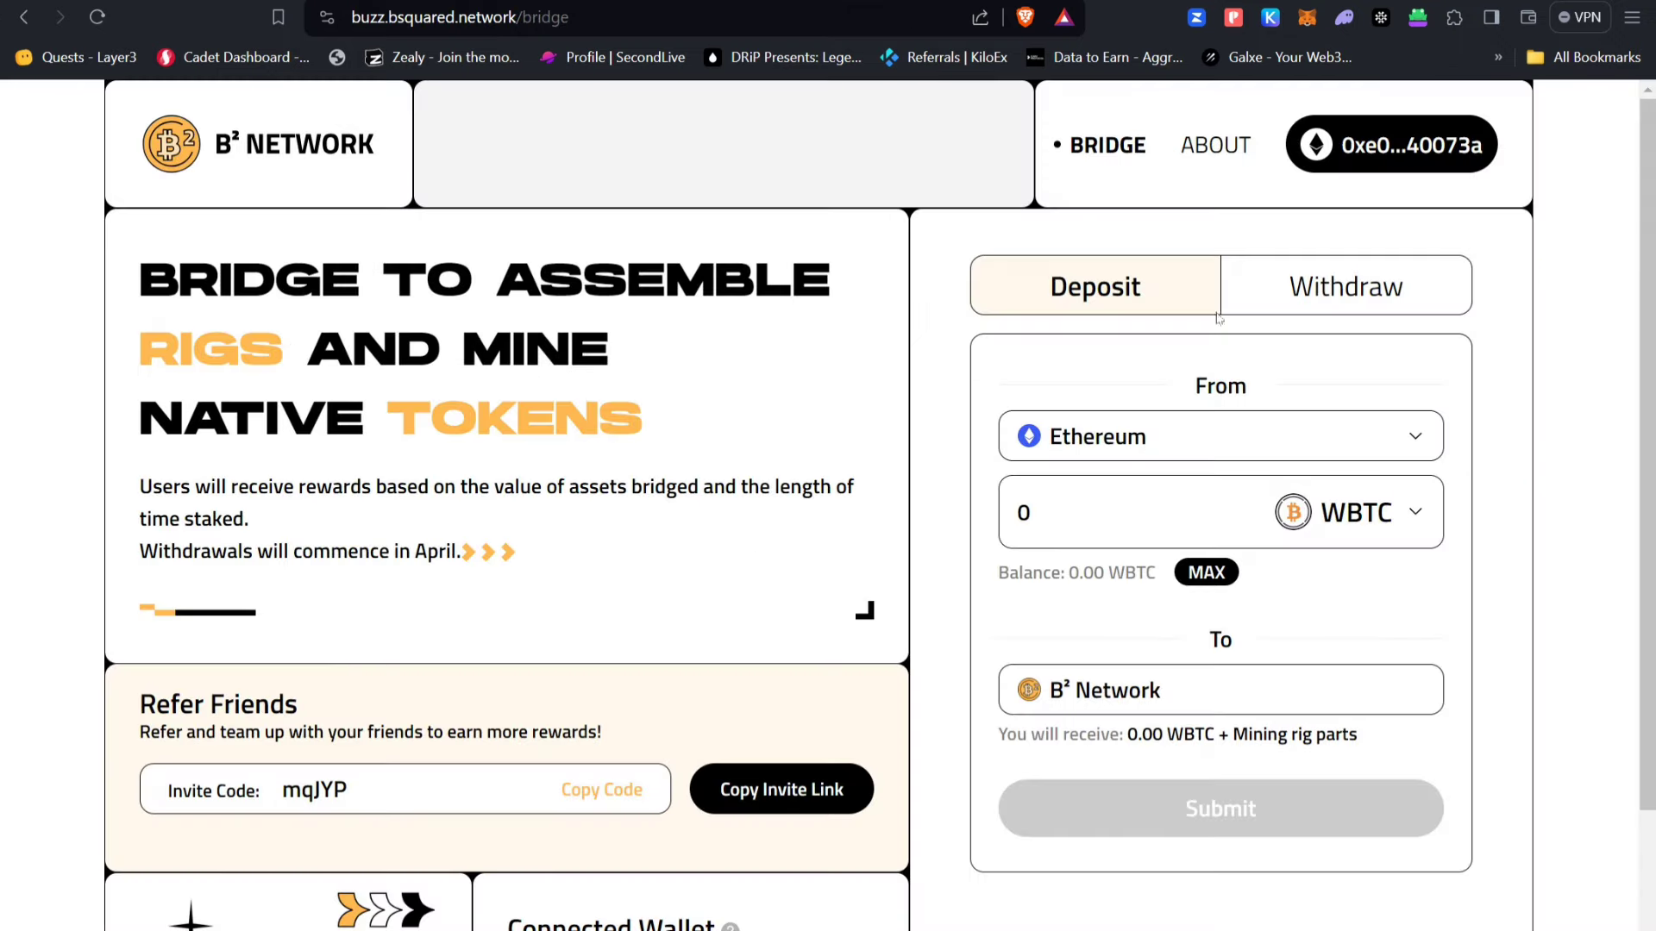
scroll(686, 591, up, 3)
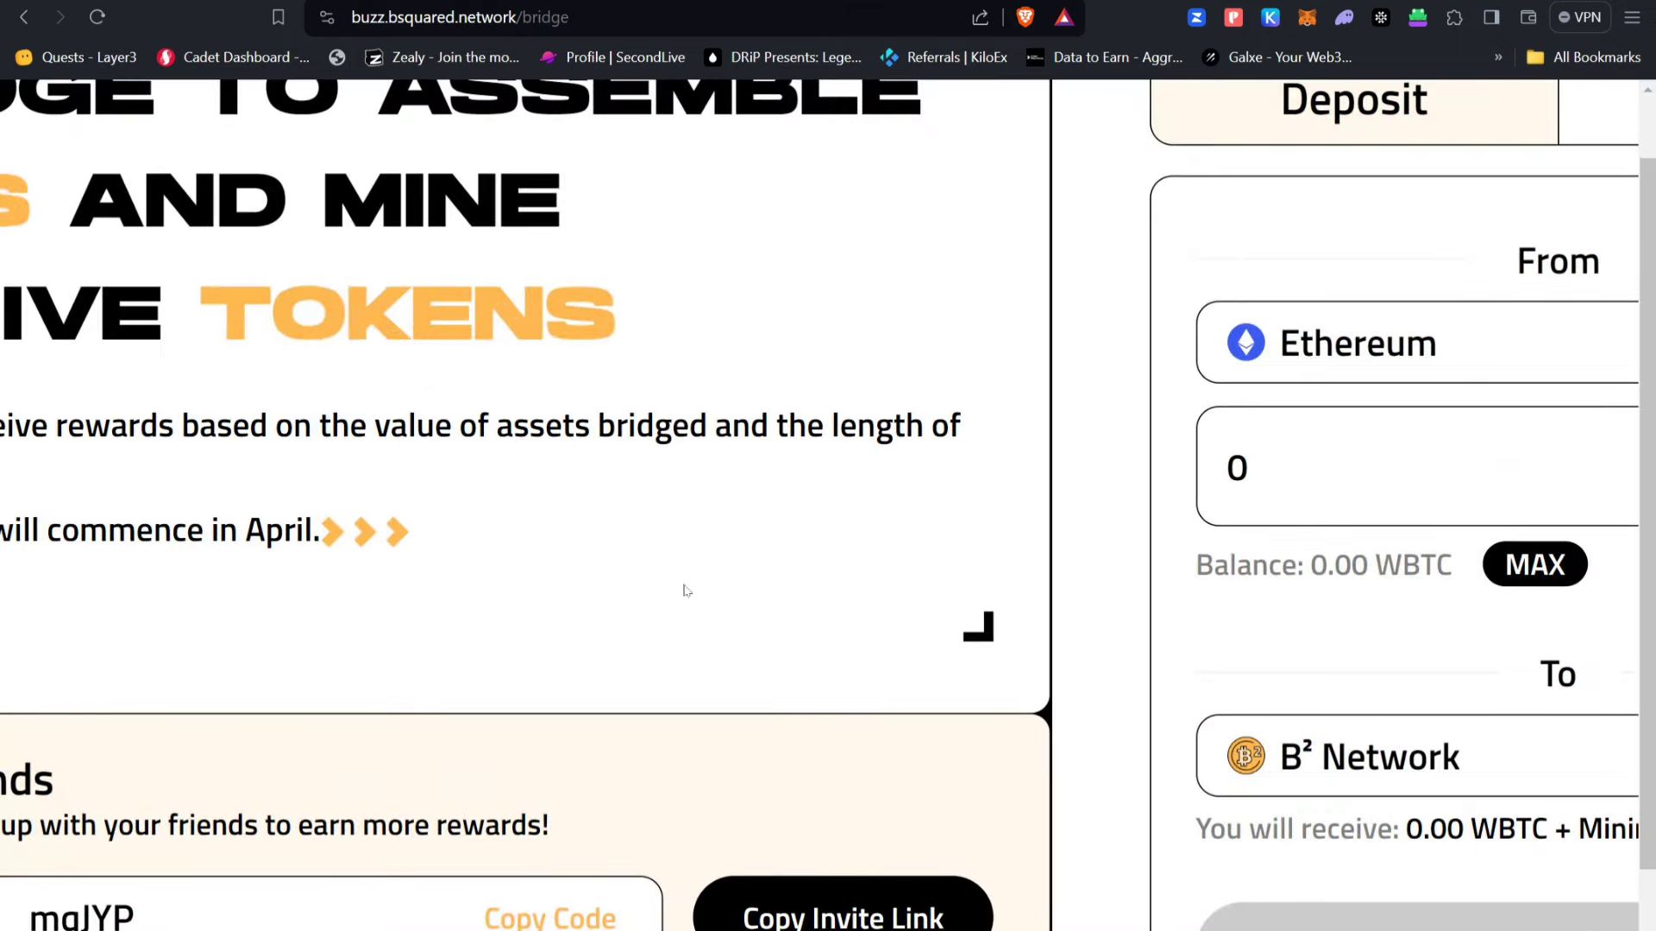
scroll(687, 591, down, 3)
scroll(702, 573, down, 3)
scroll(702, 574, up, 3)
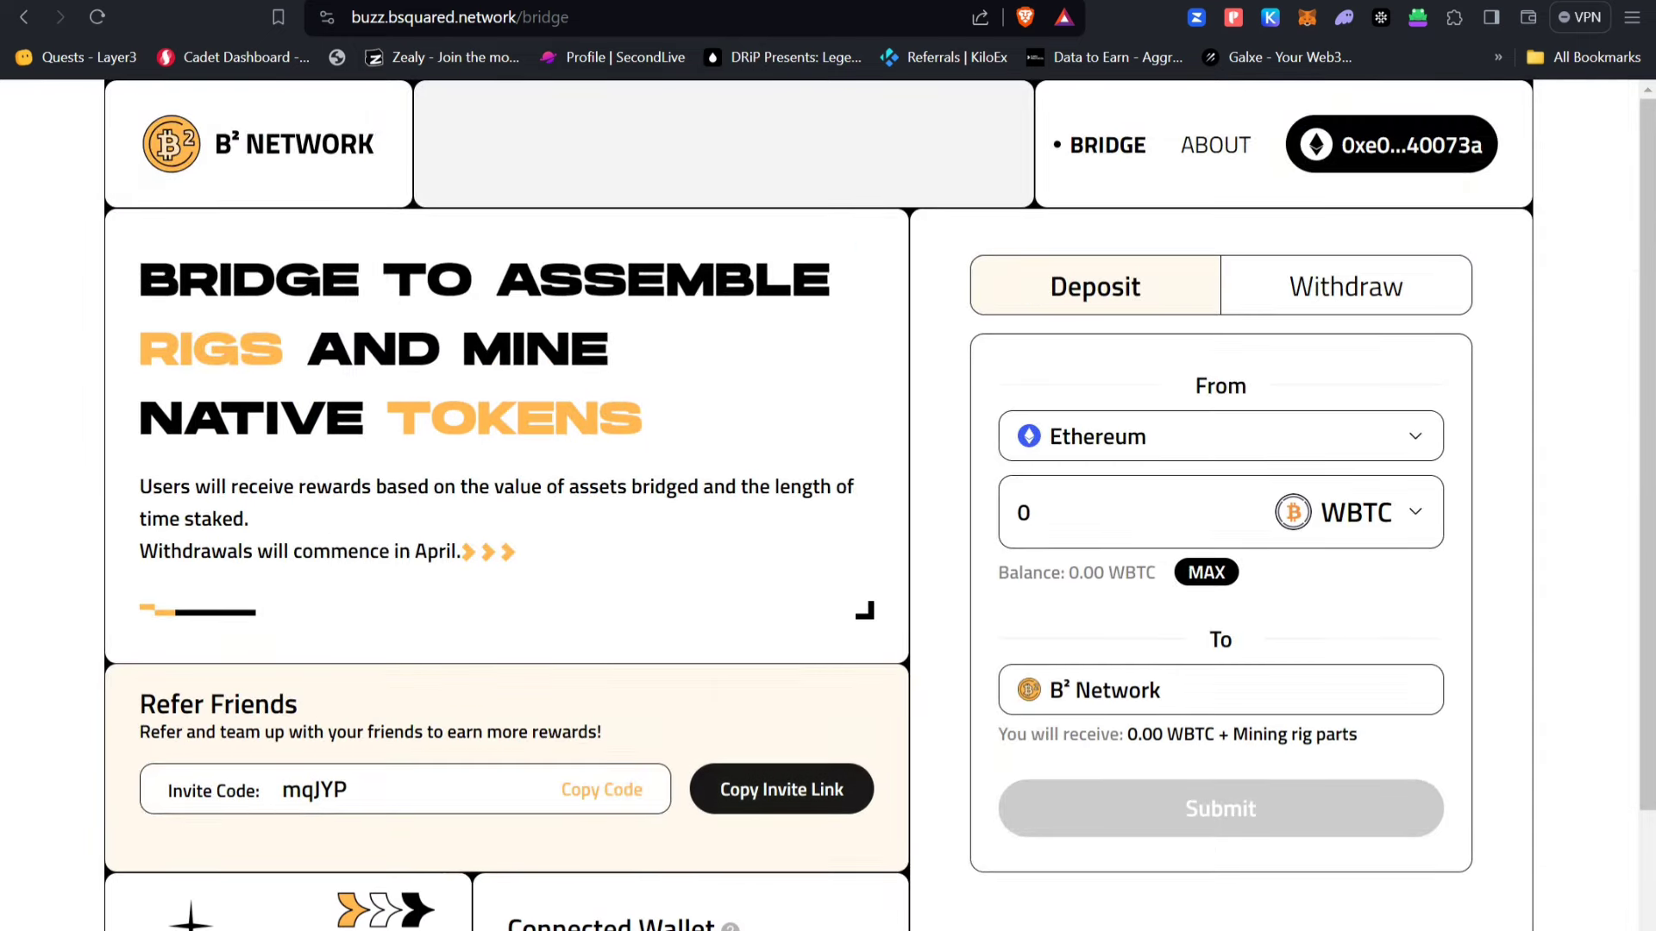
key(ctrl+shift+Tab)
key(ctrl+Tab)
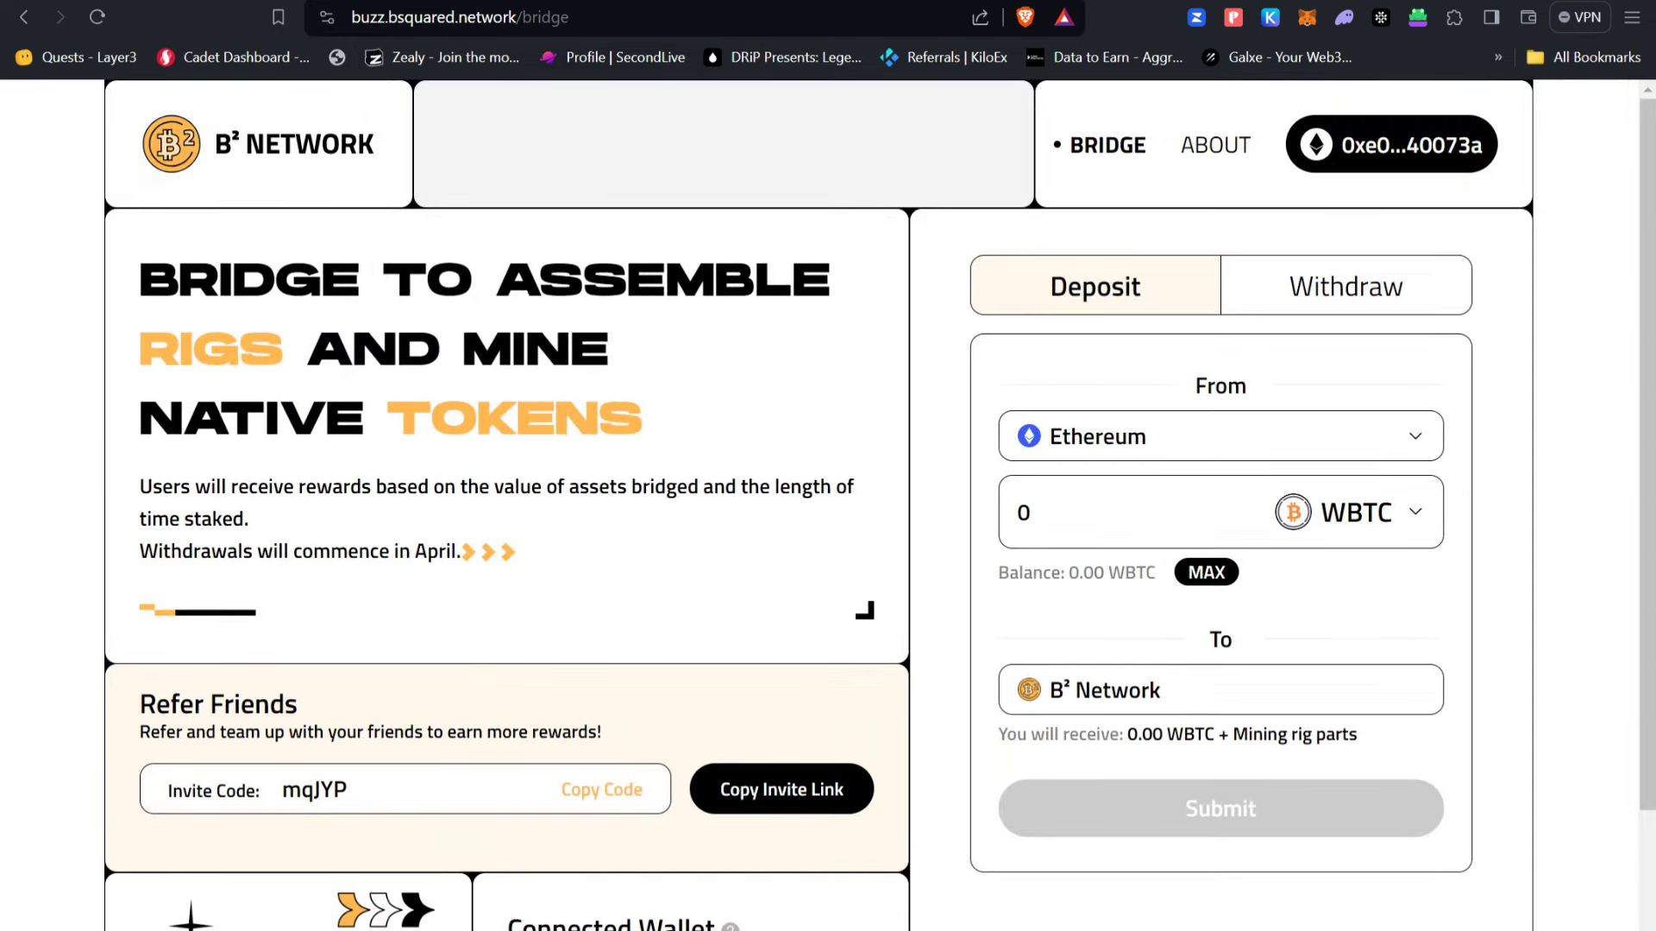
Leave the B² Buzz bridge page and switch to Telegram to view the XYZ Crypto channel's #important post
click(138, 2)
key(ctrl+Tab)
key(ctrl+Tab)
key(ctrl+Tab)
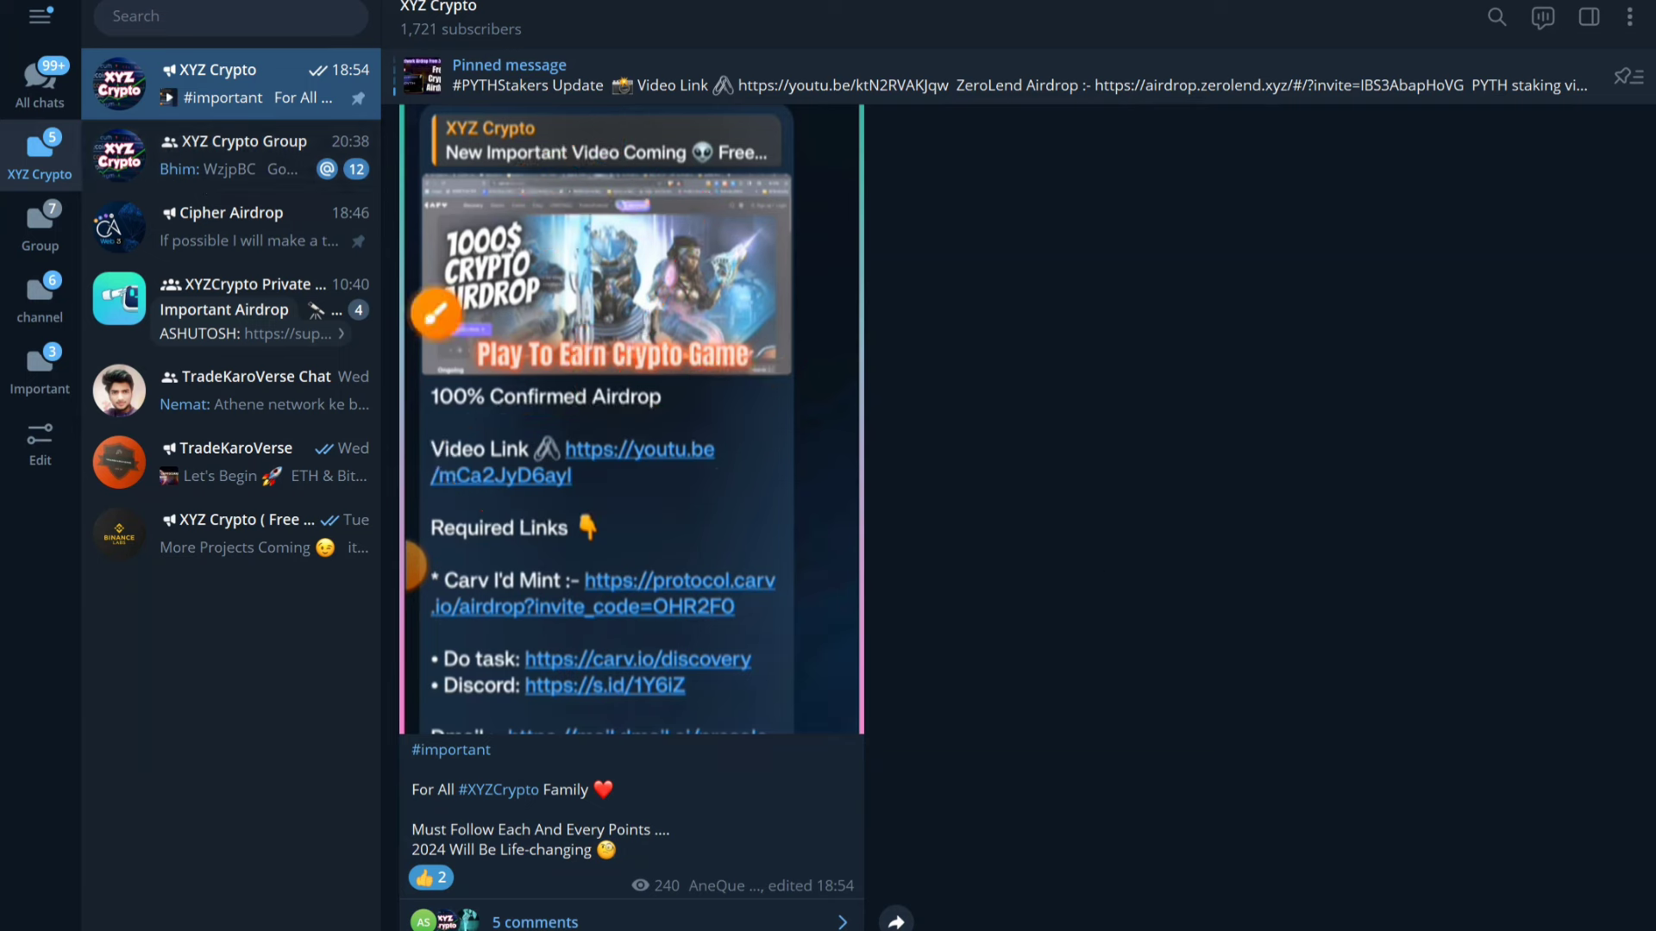
click(1292, 930)
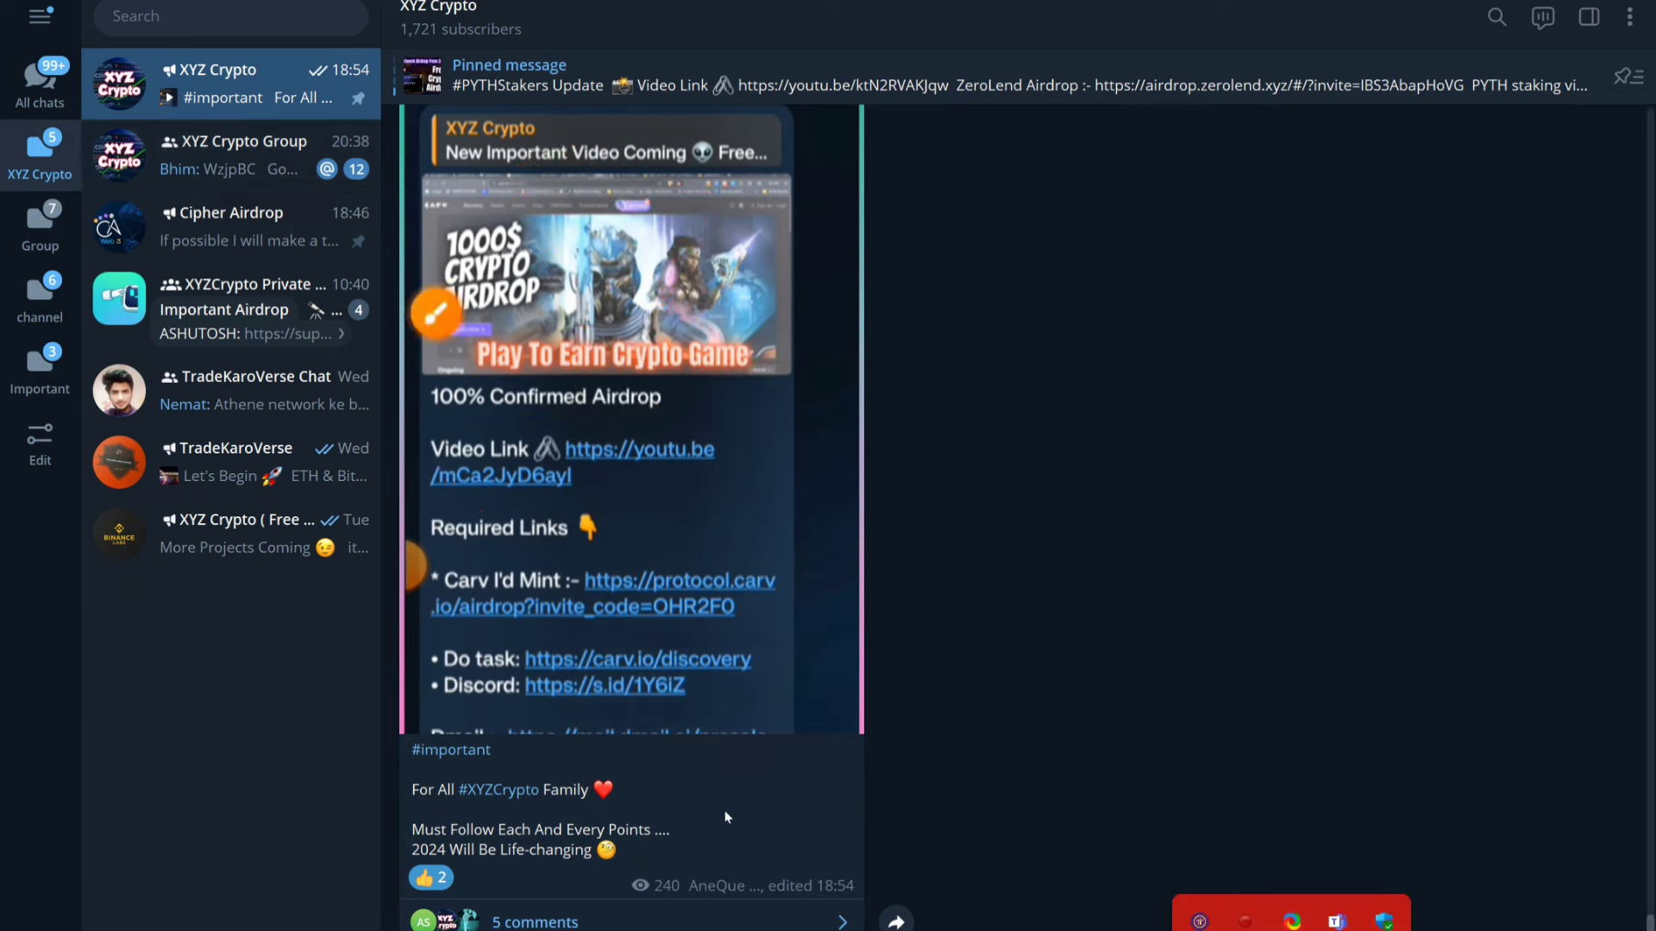